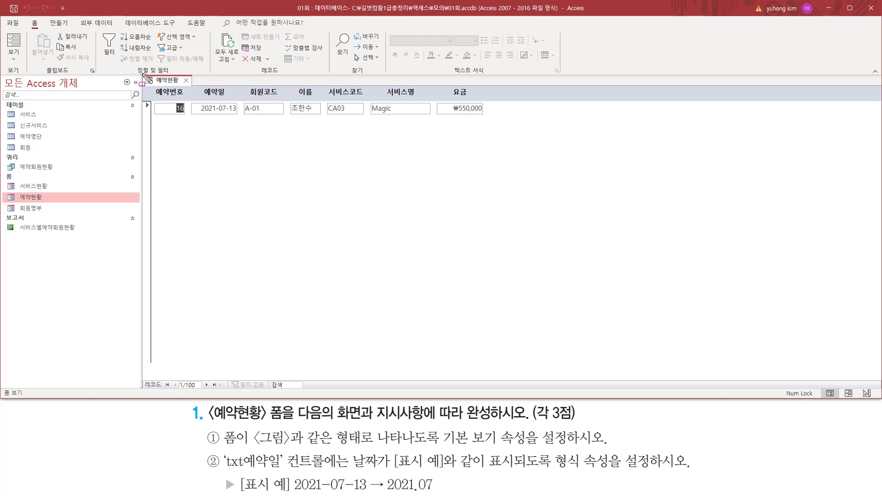
mouse_move(142, 74)
left_mouse_down()
mouse_move(536, 263)
mouse_move(533, 368)
left_mouse_up()
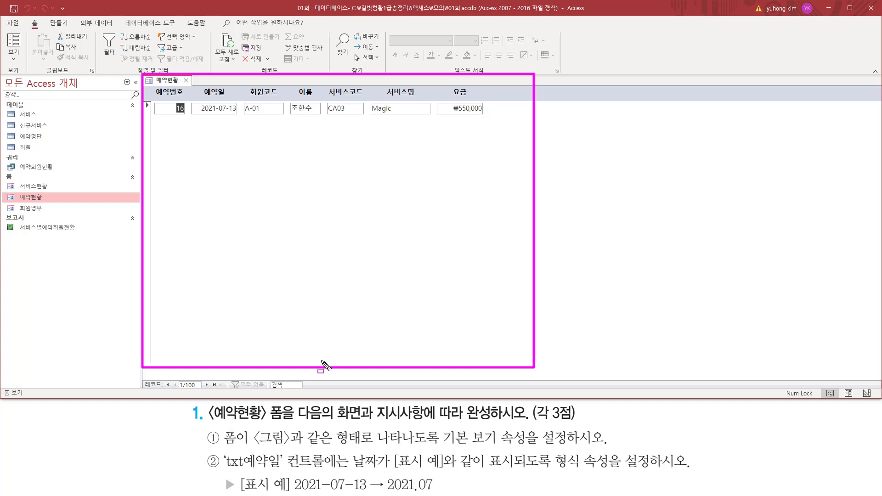
key("Escape")
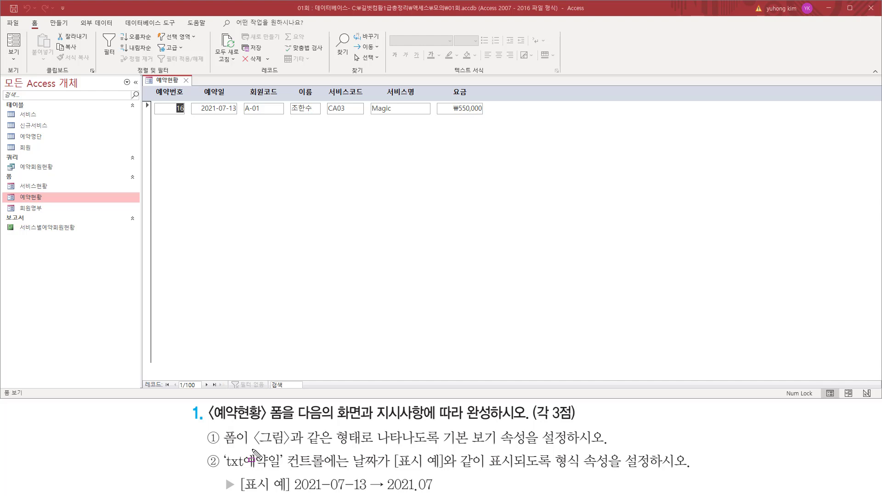
left_click_drag(252, 450, 574, 446)
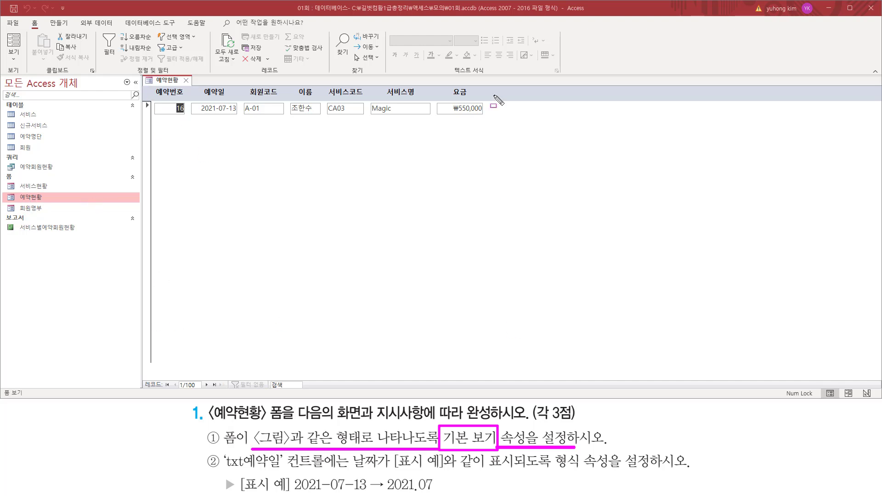
left_click_drag(148, 97, 493, 121)
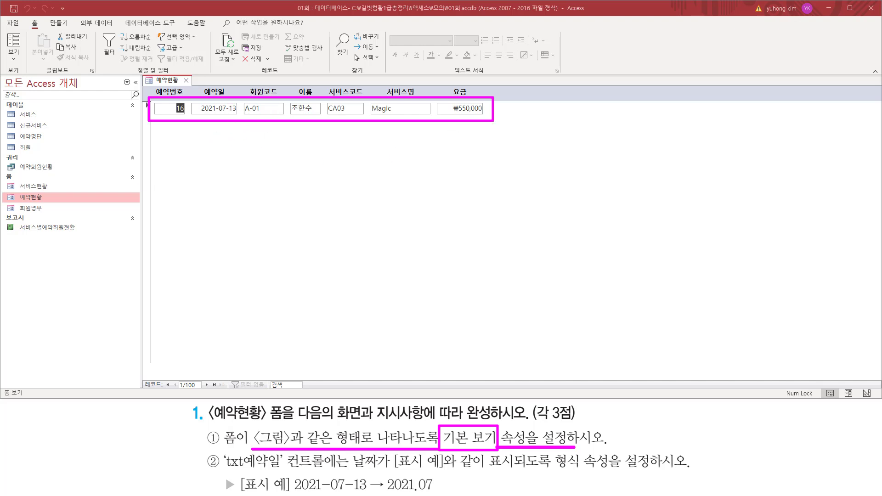
key("Escape")
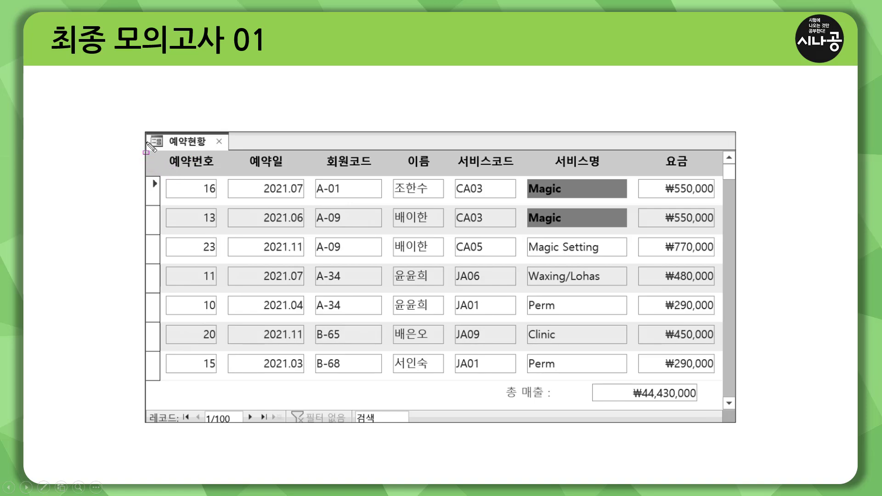
left_click_drag(146, 133, 734, 421)
left_click_drag(163, 178, 715, 374)
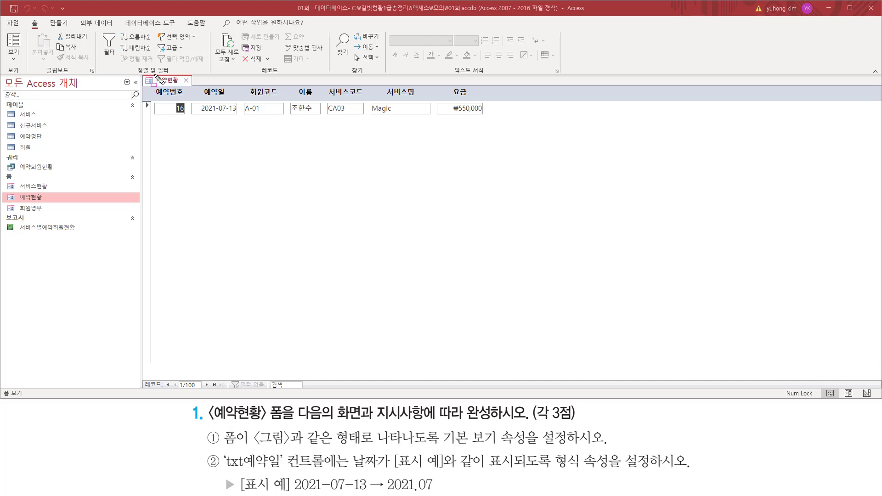
left_click_drag(155, 75, 182, 86)
key("Escape")
Open the 예약현황 form in Design View and display the property sheet for the whole form.
right_click(164, 84)
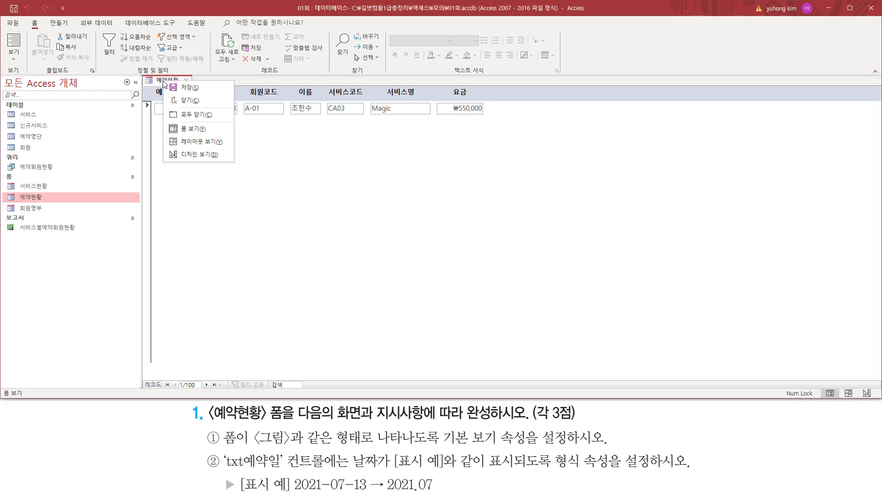
left_click(183, 156)
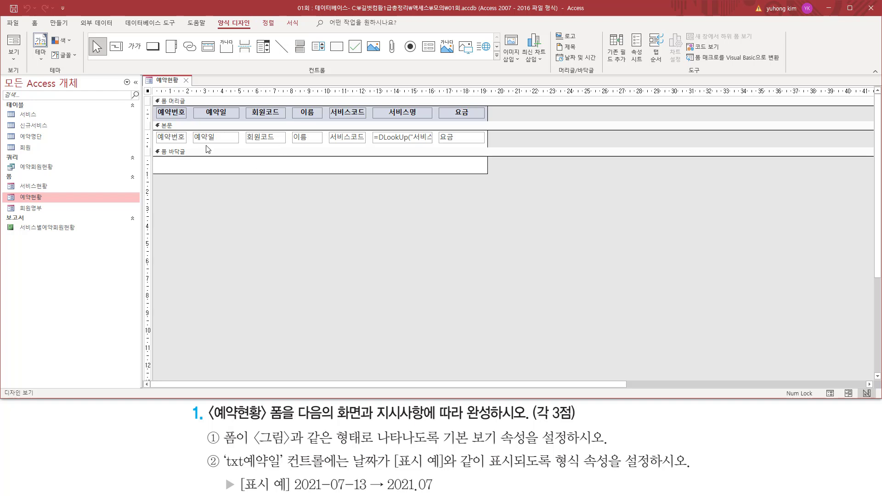
left_click_drag(154, 91, 511, 91)
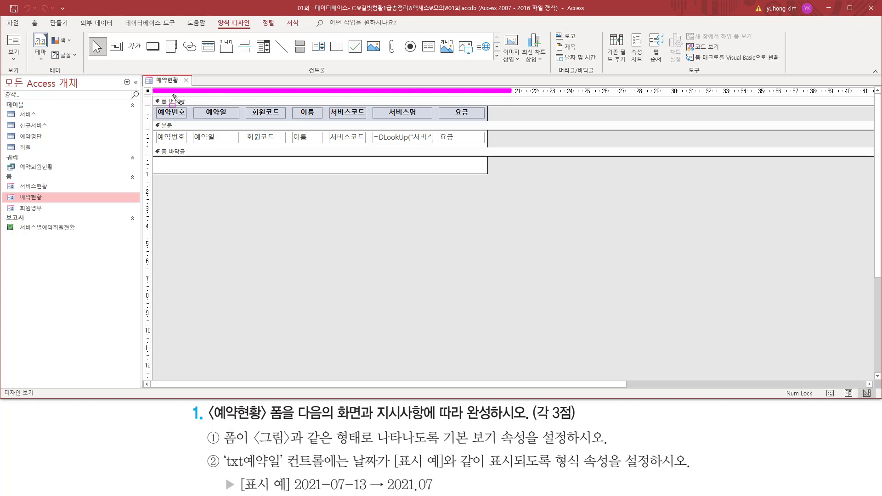
left_click_drag(148, 98, 159, 237)
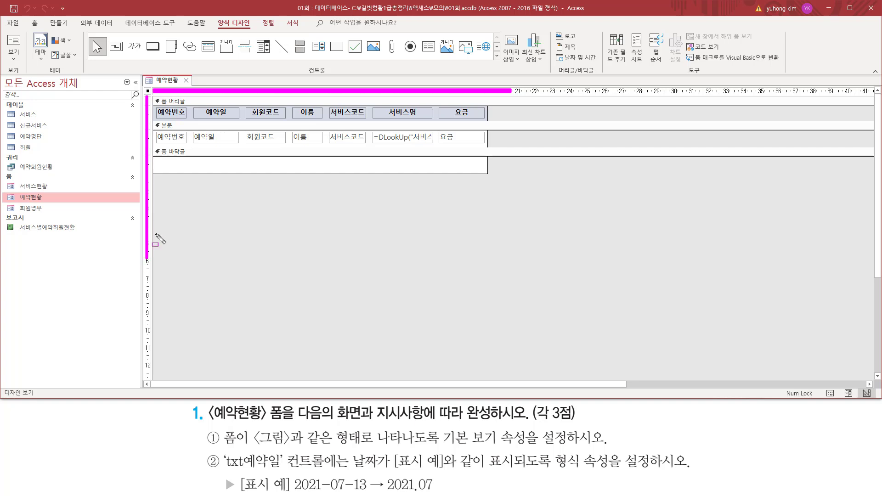
left_click_drag(141, 87, 152, 96)
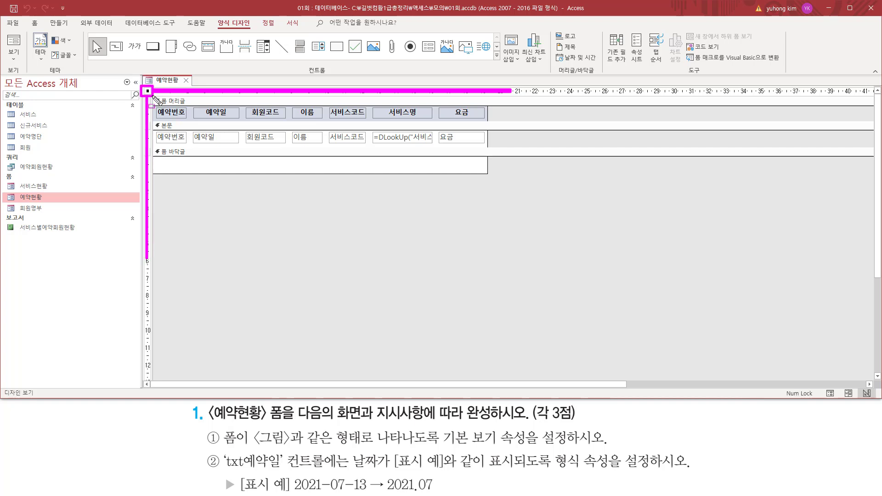
key("Escape")
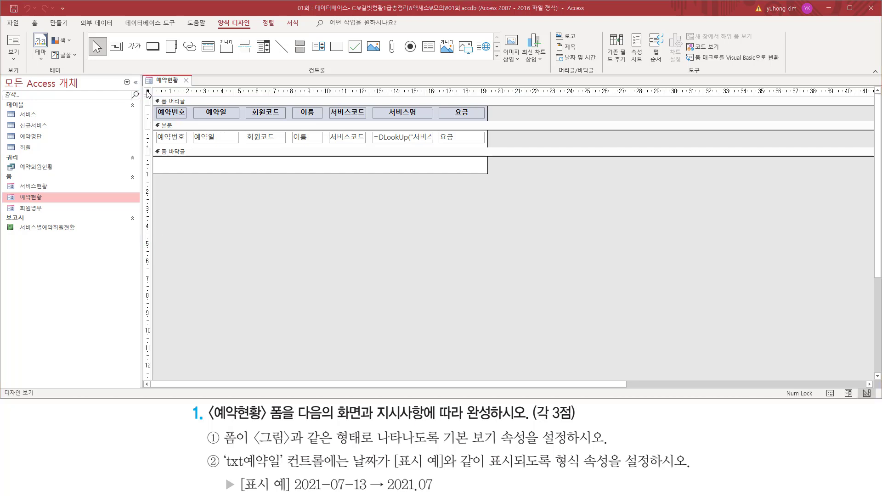
double_click(148, 93)
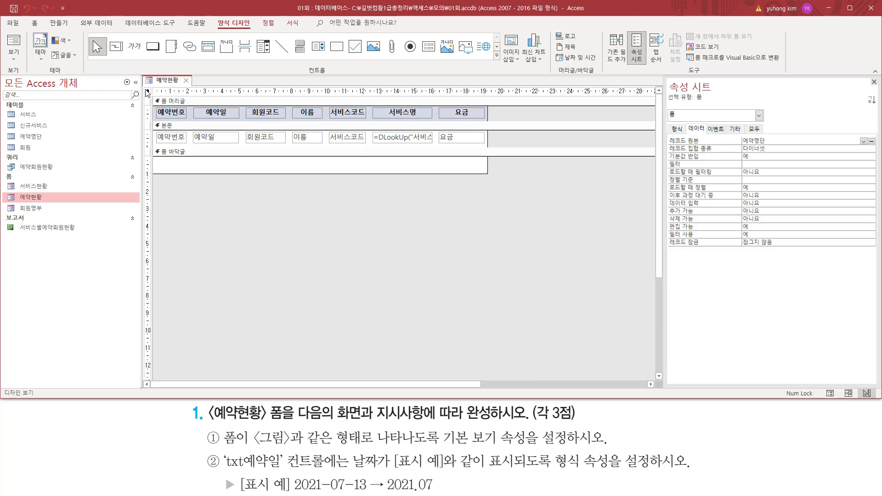
left_click_drag(144, 86, 152, 95)
left_click_drag(665, 79, 715, 93)
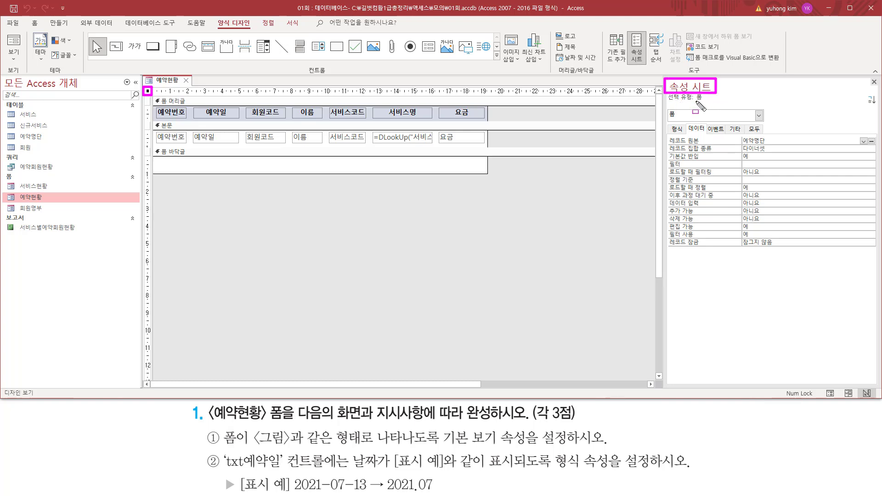
left_click_drag(694, 102, 706, 102)
left_click_drag(440, 445, 501, 445)
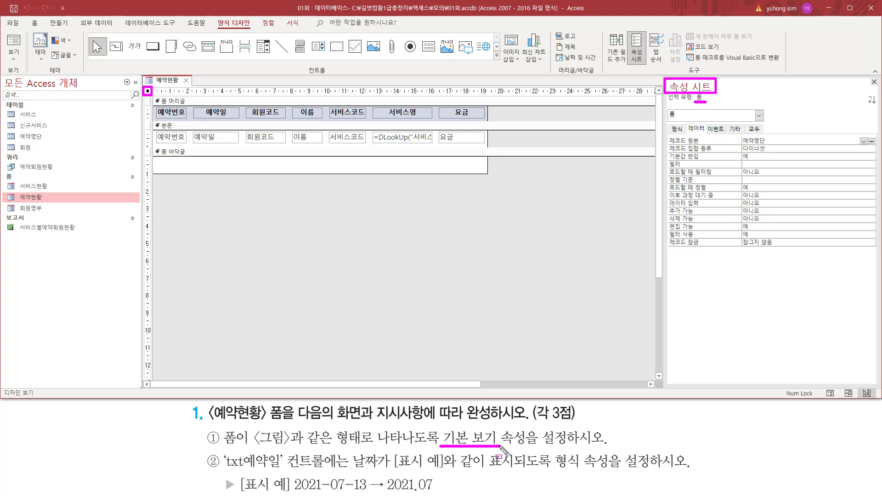
left_click_drag(667, 122, 689, 135)
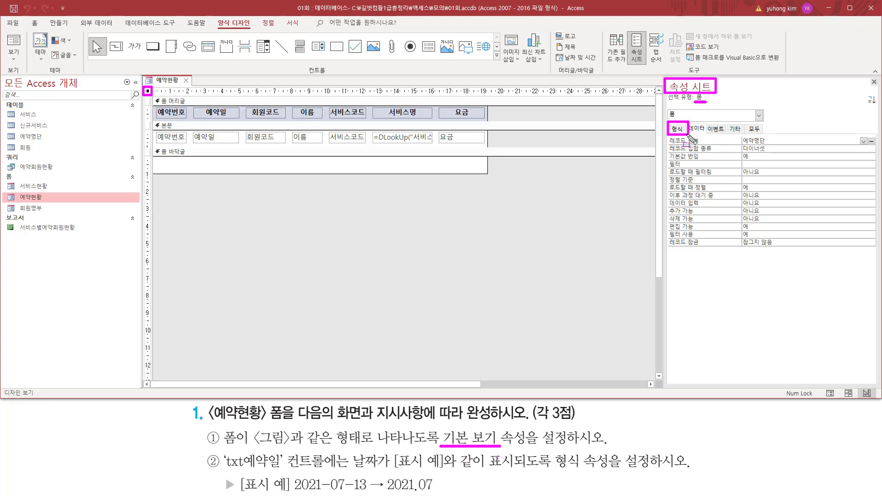
key("Escape")
Set the form's 기본 보기 (Default View) format property to 연속 폼 (Continuous Forms).
left_click(677, 129)
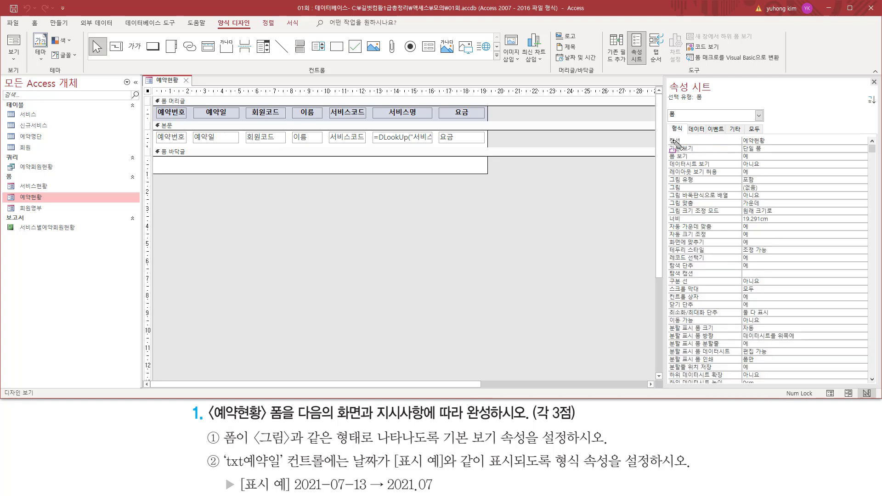
mouse_move(668, 123)
left_mouse_down()
mouse_move(699, 152)
mouse_move(772, 144)
mouse_move(737, 143)
left_mouse_up()
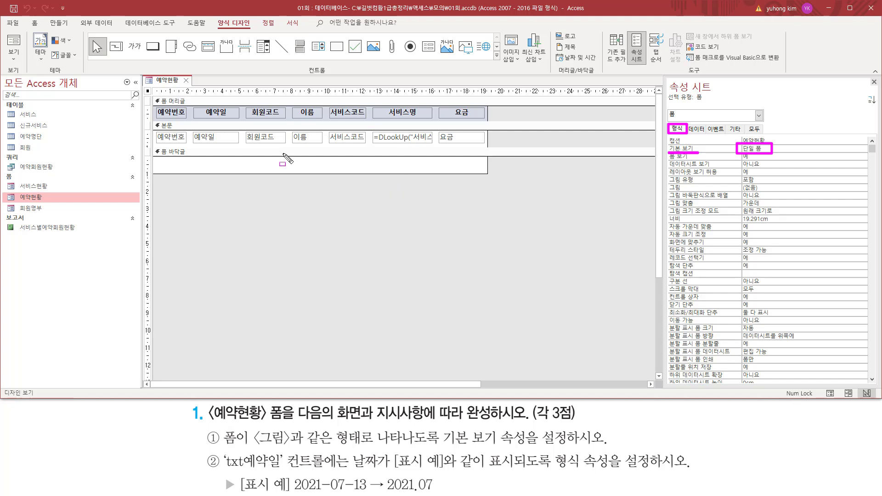
key("Escape")
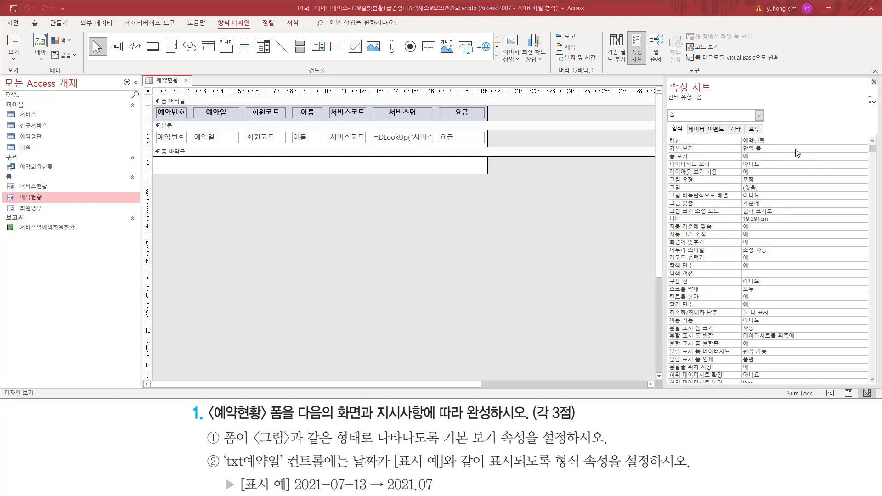
left_click(804, 148)
left_click(863, 149)
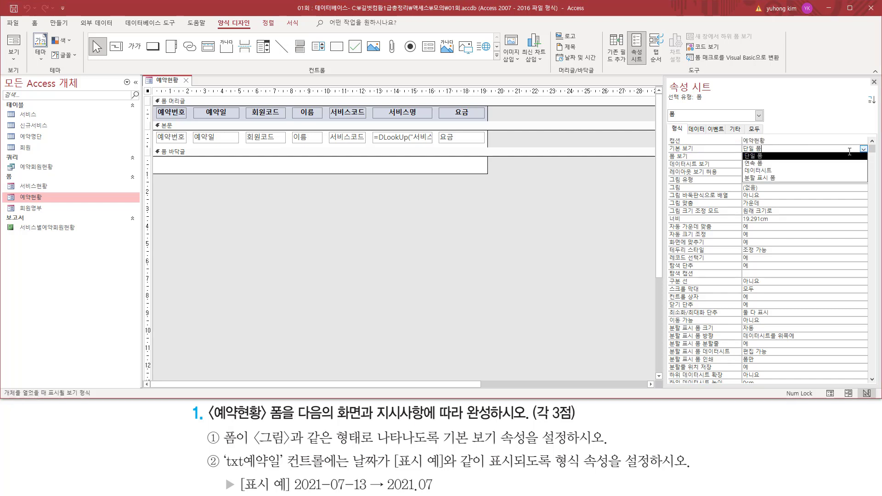
left_click(791, 165)
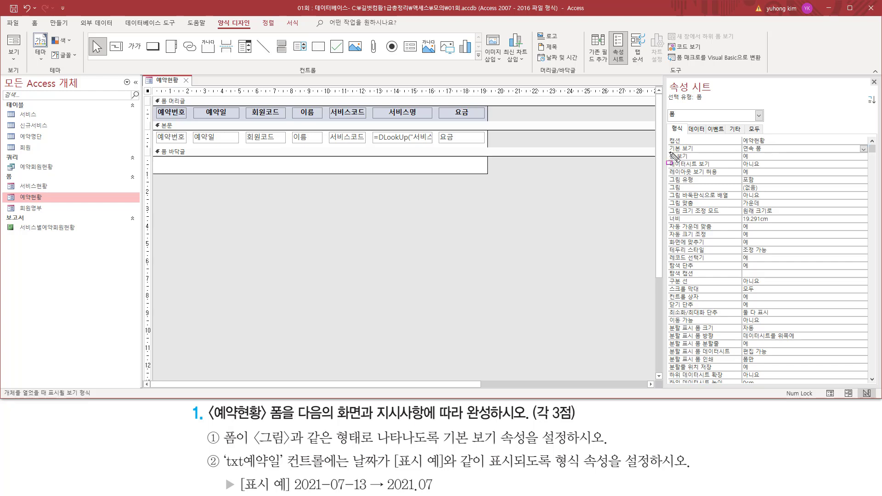
mouse_move(737, 152)
left_mouse_down()
mouse_move(766, 153)
mouse_move(773, 143)
left_mouse_up()
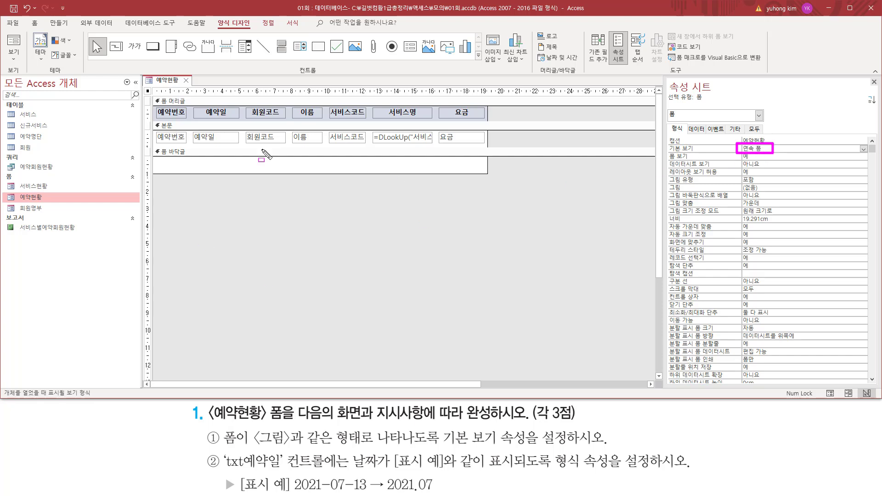
key("Escape")
Switch the 예약현황 form to Form View to check how its records are displayed.
left_click(166, 85)
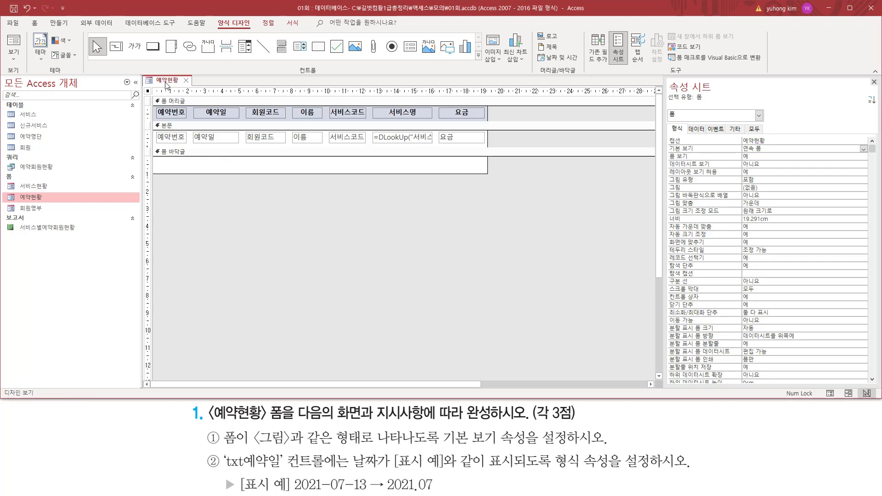
right_click(165, 84)
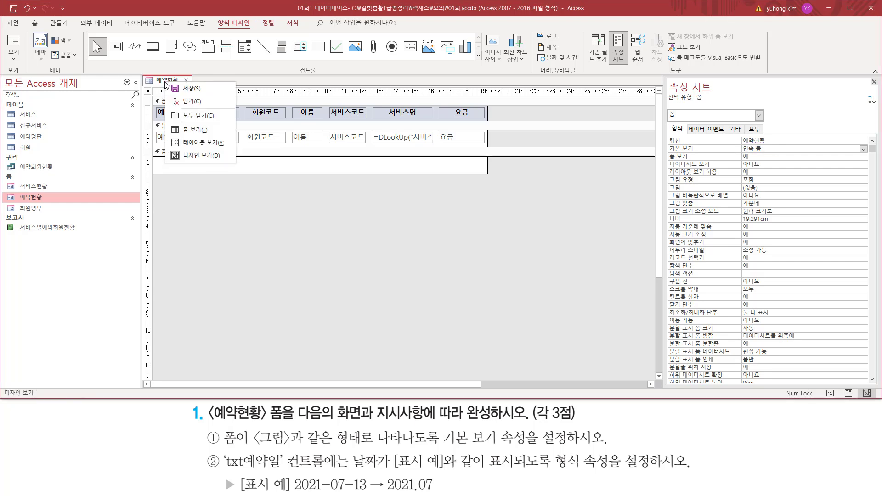
left_click(182, 131)
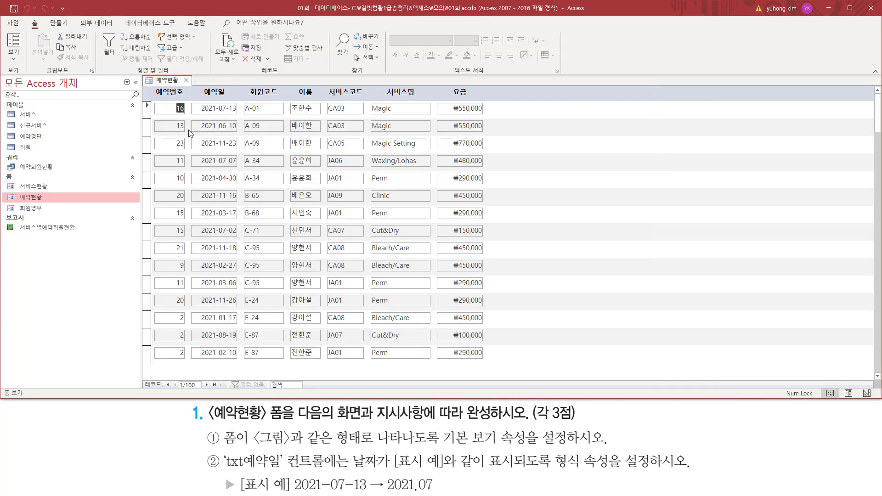
left_click_drag(151, 99, 486, 118)
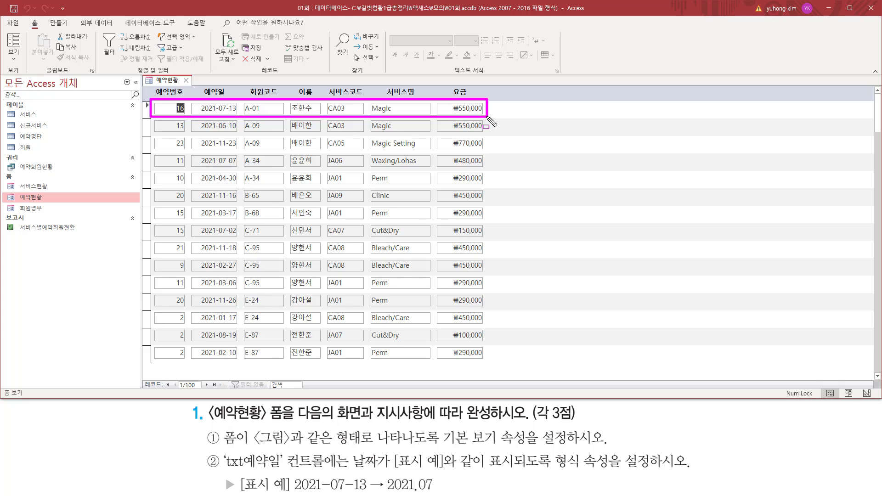
left_click_drag(490, 122, 490, 371)
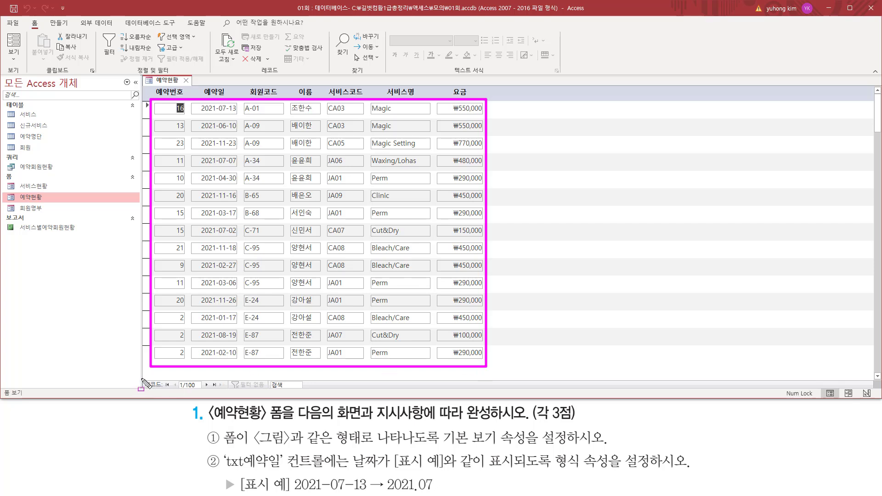
left_click_drag(141, 379, 212, 391)
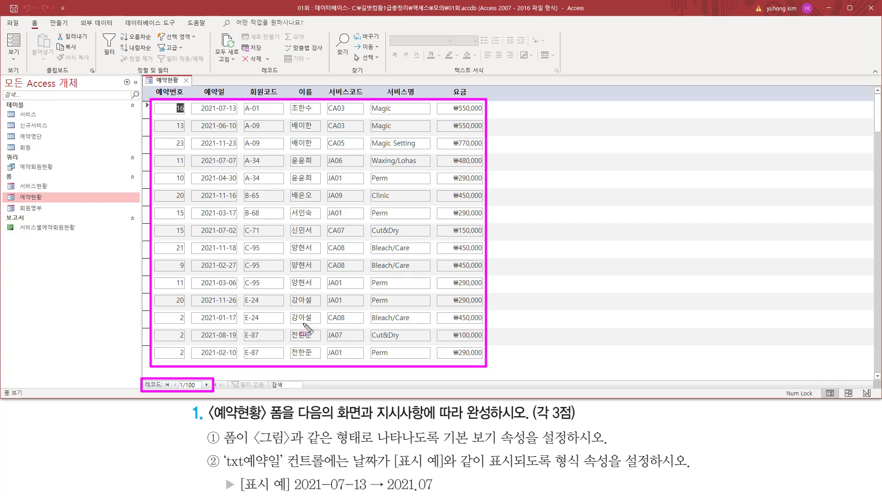
key("Escape")
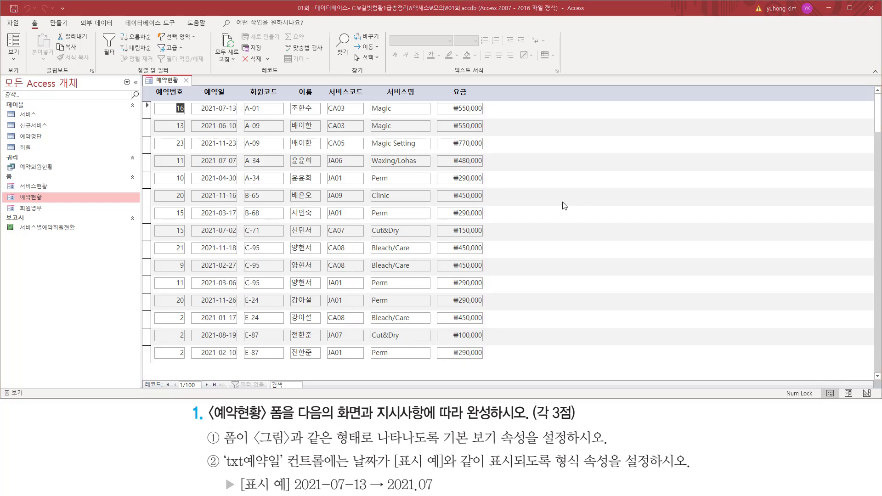
key("ctrl+2")
left_click_drag(204, 428, 222, 448)
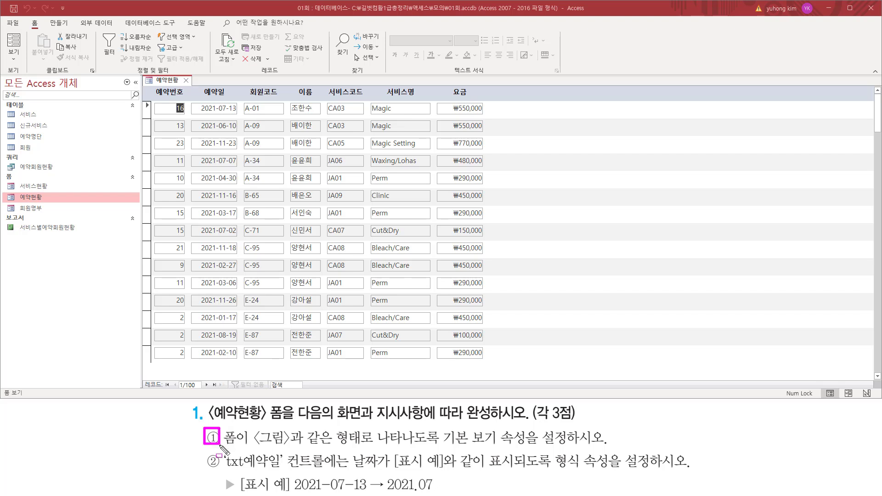
key("Escape")
key("ctrl+2")
left_click_drag(222, 471, 280, 471)
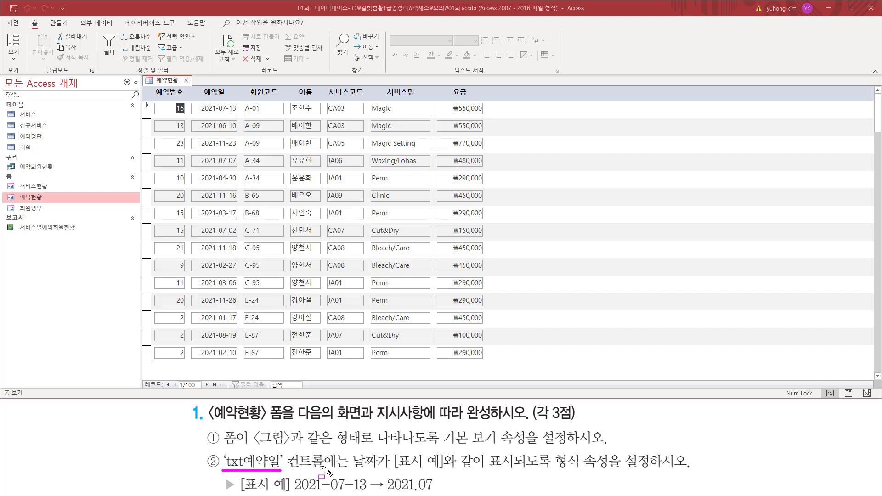
mouse_move(198, 85)
left_mouse_down()
mouse_move(219, 97)
mouse_move(193, 224)
mouse_move(238, 363)
left_mouse_up()
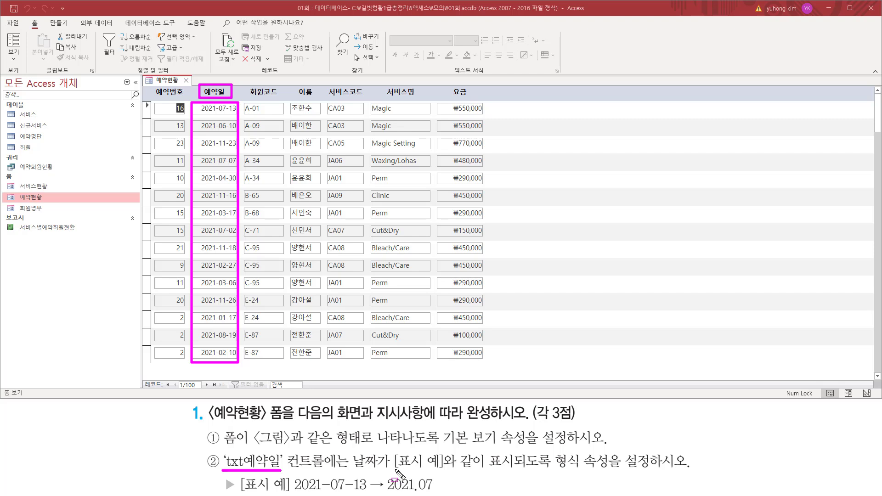
left_click_drag(393, 470, 444, 471)
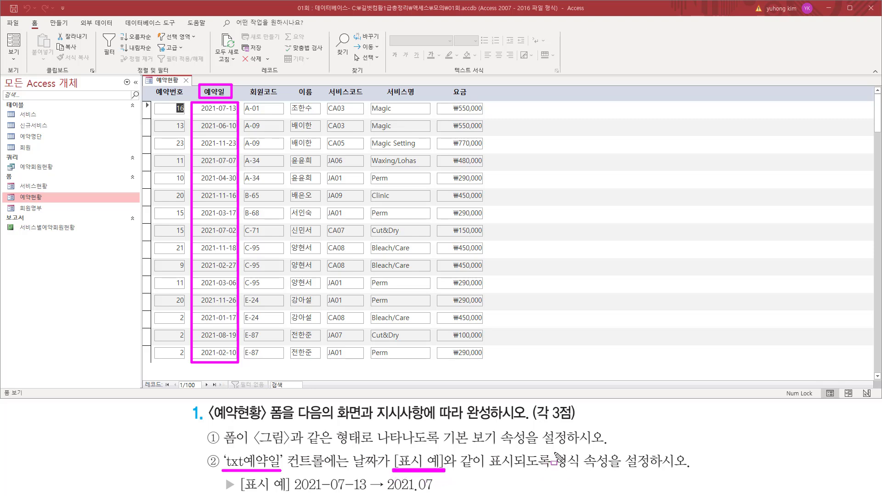
mouse_move(553, 450)
left_mouse_down()
mouse_move(582, 471)
mouse_move(648, 469)
left_mouse_up()
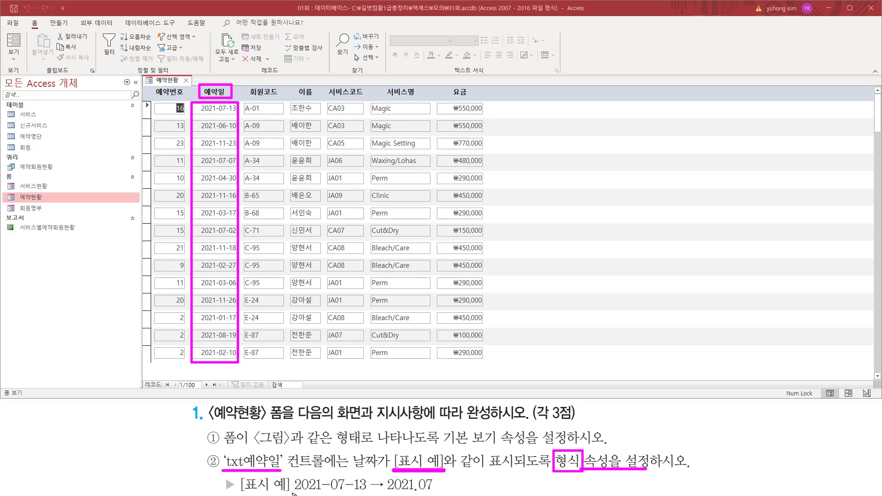
left_click_drag(320, 492, 370, 494)
mouse_move(385, 475)
left_mouse_down()
mouse_move(398, 494)
mouse_move(440, 495)
left_mouse_up()
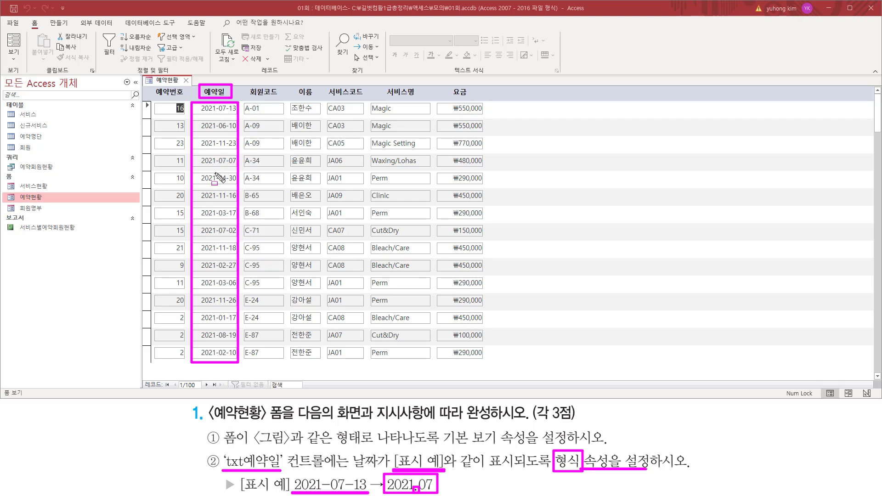
Return the 예약현황 form to Design View and select the txt예약일 text box in the 본문 (Detail) section.
key("Escape")
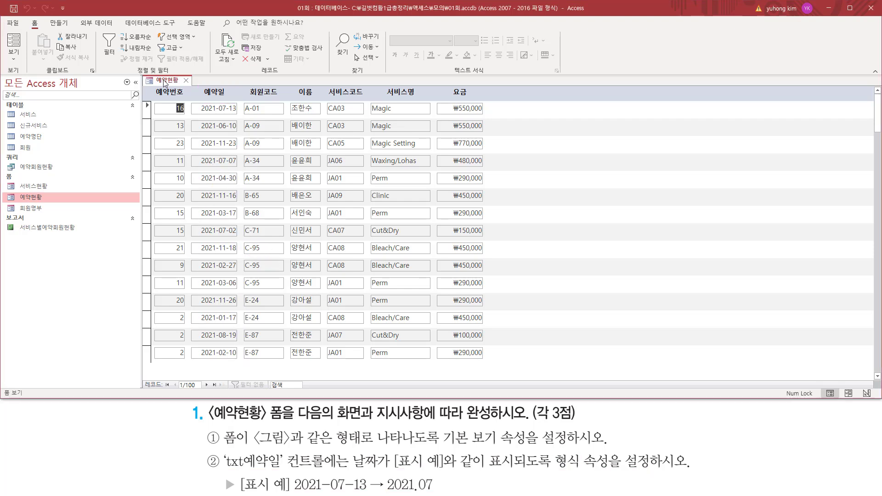
right_click(167, 82)
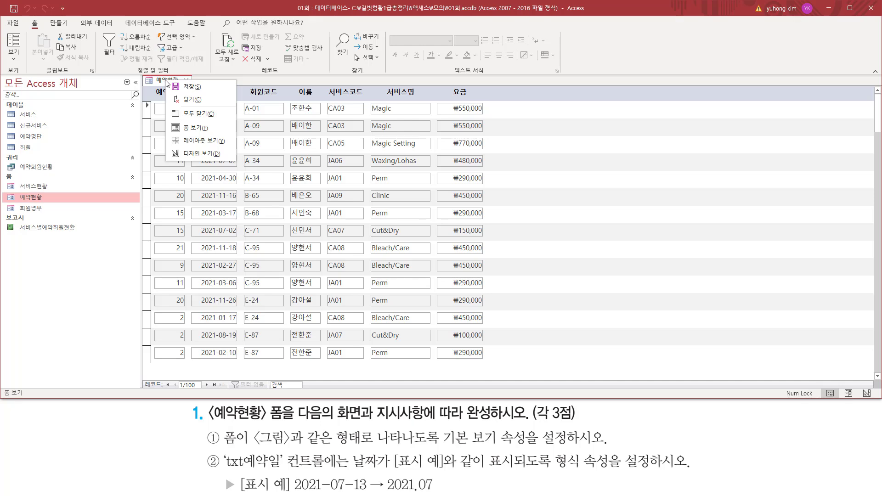
left_click(186, 154)
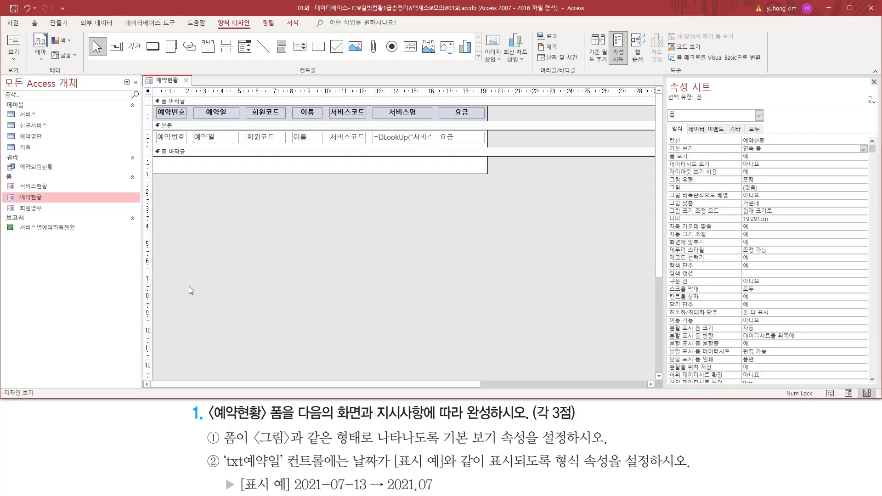
left_click(212, 140)
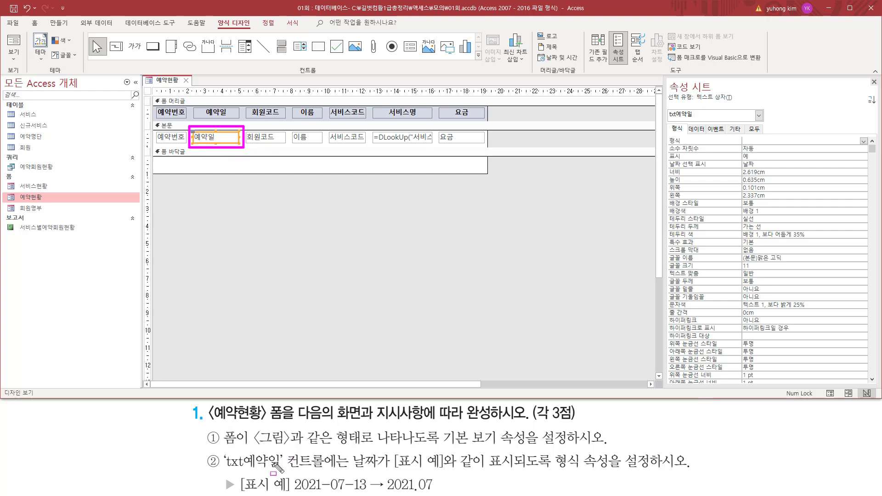
left_click_drag(225, 469, 287, 469)
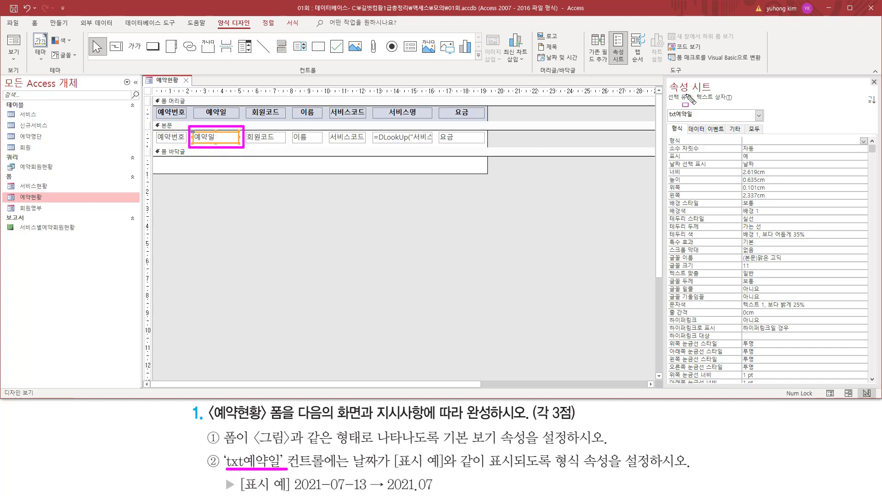
left_click_drag(668, 118, 693, 119)
mouse_move(550, 451)
left_mouse_down()
mouse_move(582, 472)
mouse_move(666, 470)
left_mouse_up()
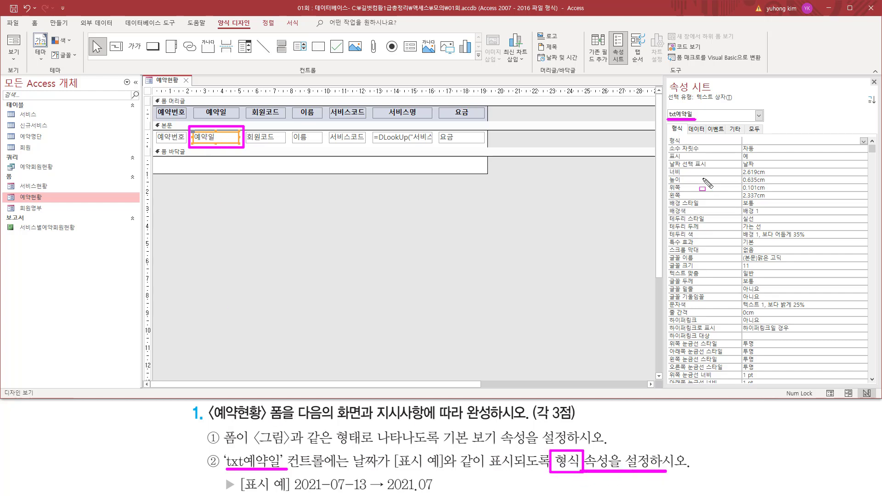
mouse_move(667, 133)
left_mouse_down()
mouse_move(689, 128)
mouse_move(667, 125)
mouse_move(731, 145)
mouse_move(820, 145)
left_mouse_up()
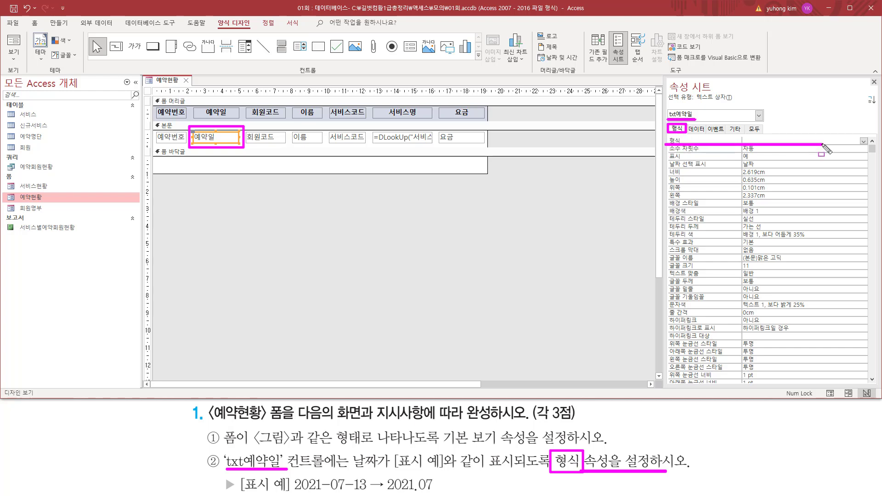
mouse_move(761, 142)
left_mouse_down()
mouse_move(741, 134)
mouse_move(822, 146)
left_mouse_up()
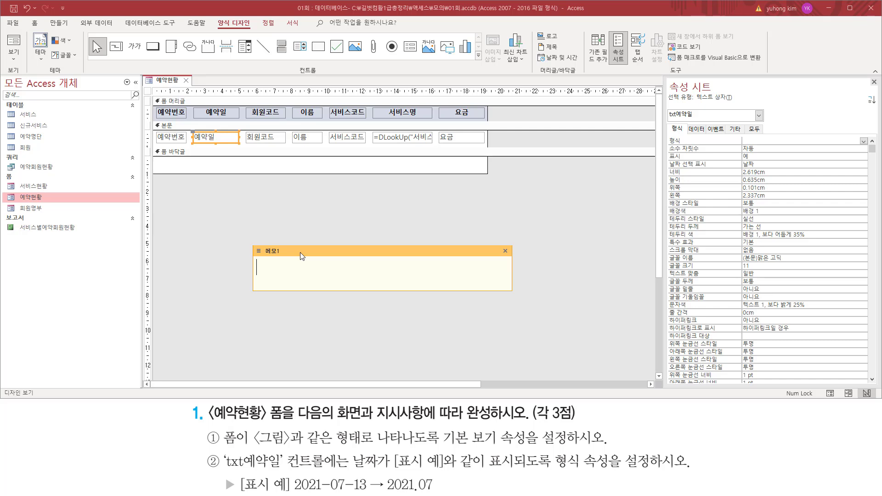
type("yy")
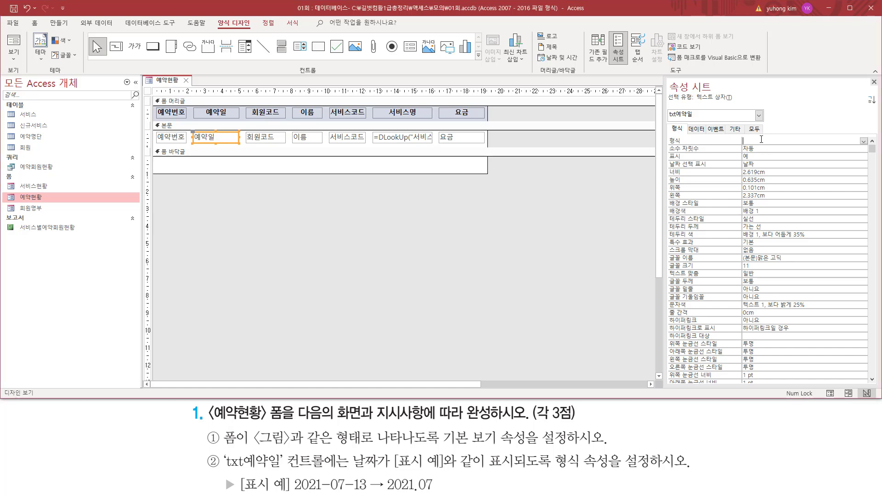
Set the 형식 (Format) property of the txt예약일 text box to yyyy.mm and commit the entry.
left_click(759, 141)
type("yyyy.mm")
mouse_move(666, 146)
left_mouse_down()
mouse_move(794, 145)
mouse_move(797, 131)
left_mouse_up()
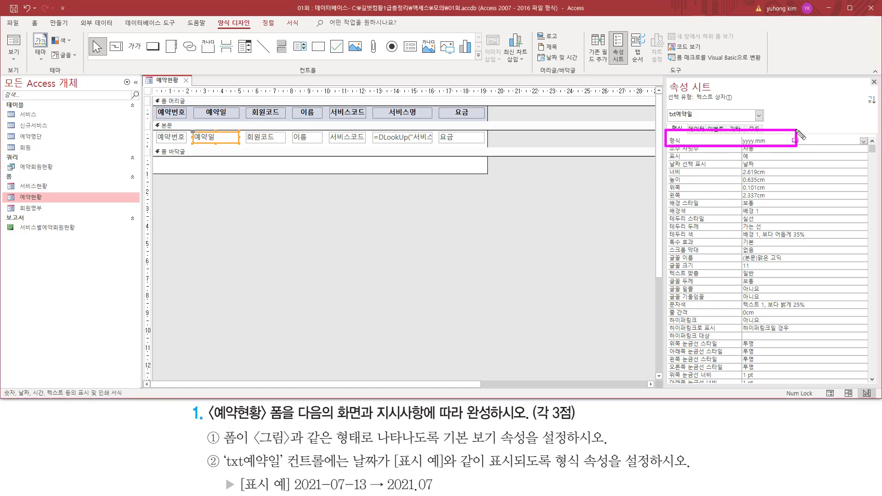
left_click(292, 197)
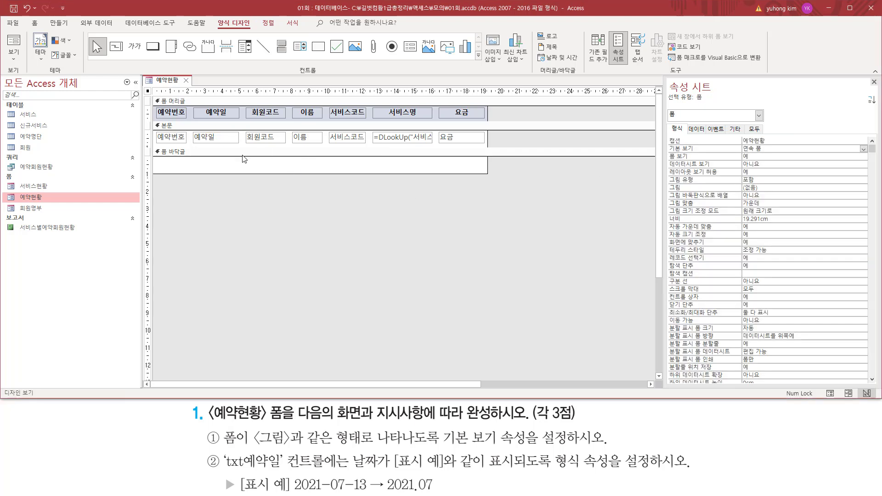
left_click(232, 138)
left_click_drag(737, 146, 776, 146)
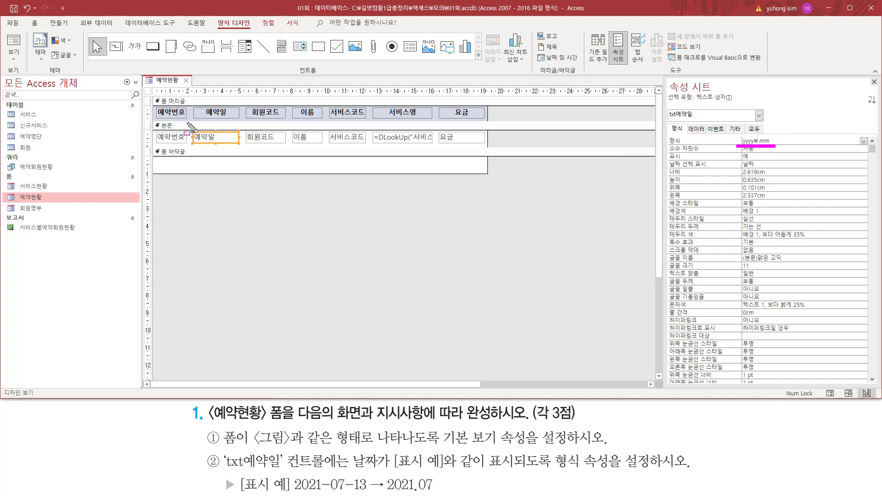
Switch the 예약현황 form to Form View and check how the dates in the 예약일 column are displayed.
key("Escape")
right_click(166, 81)
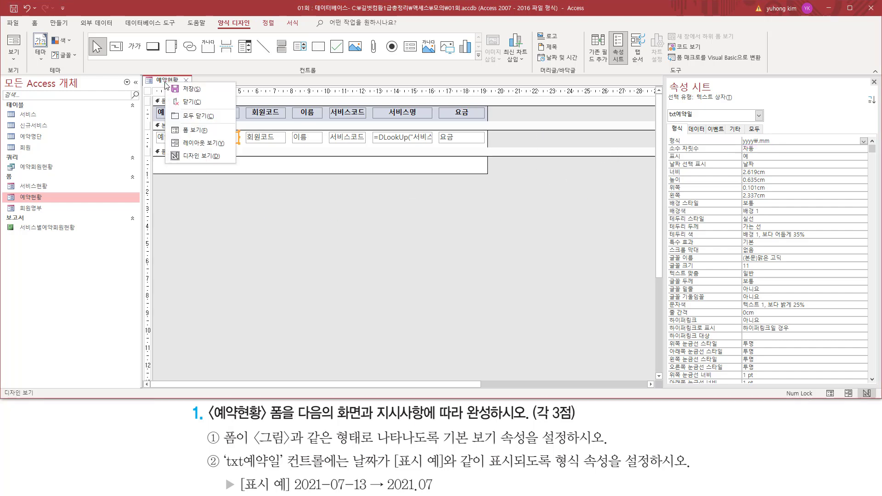
left_click(186, 131)
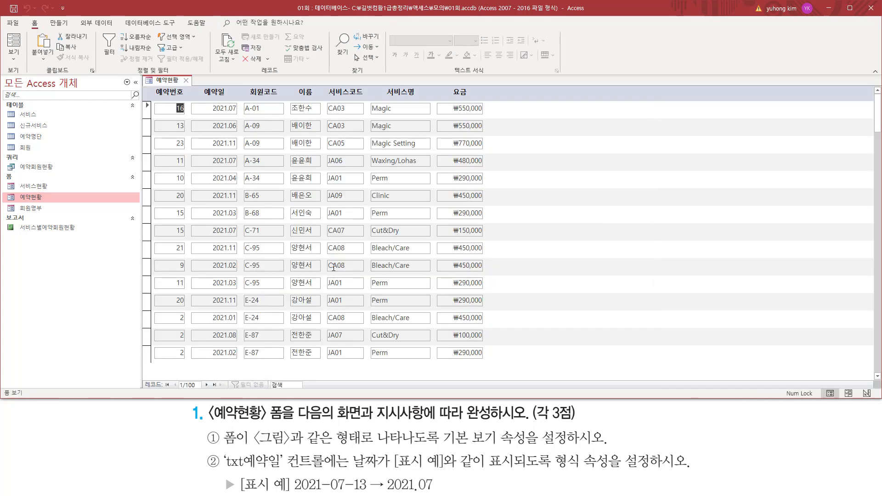
mouse_move(193, 102)
left_mouse_down()
mouse_move(242, 237)
mouse_move(241, 373)
mouse_move(241, 360)
left_mouse_up()
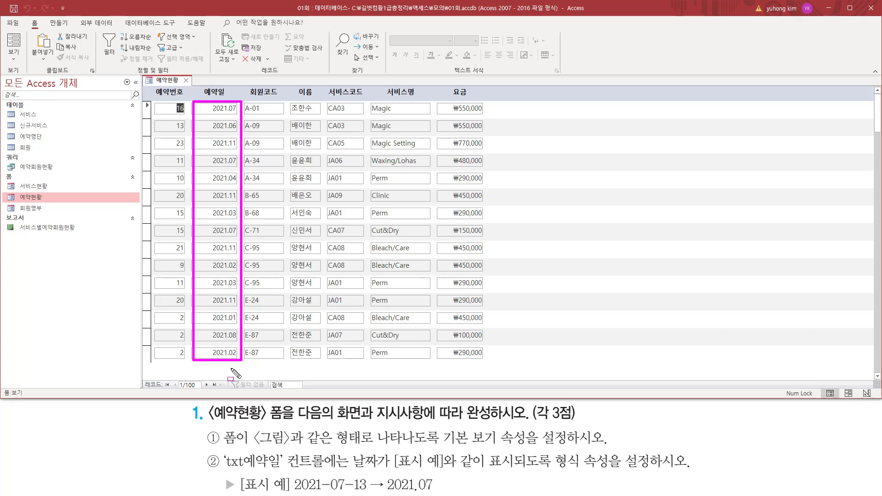
mouse_move(382, 492)
left_mouse_down()
mouse_move(442, 494)
mouse_move(441, 476)
left_mouse_up()
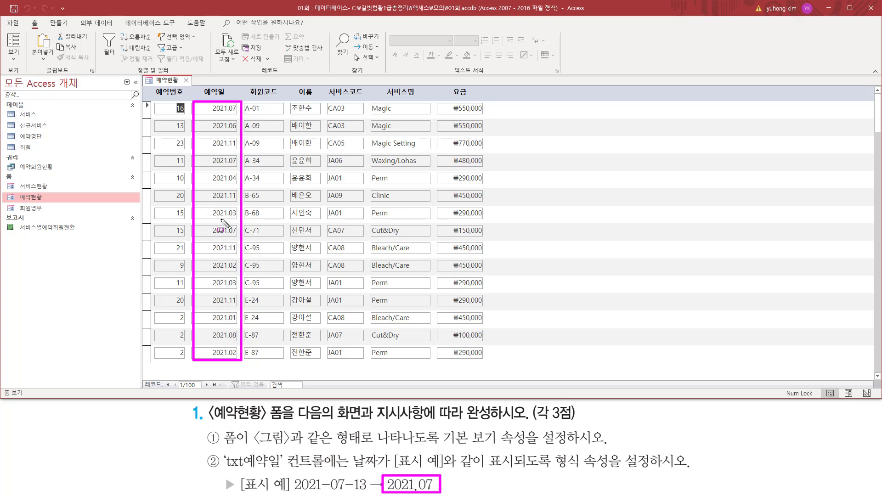
key("Escape")
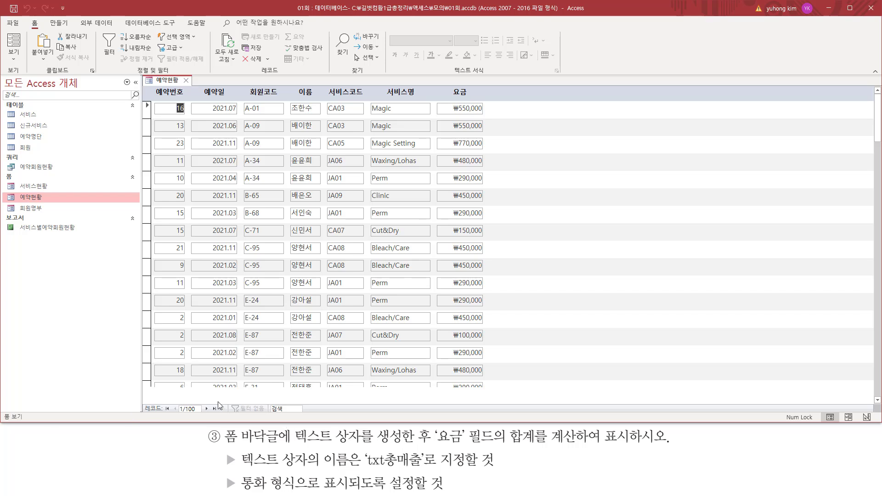
mouse_move(224, 445)
left_mouse_down()
mouse_move(493, 445)
mouse_move(434, 428)
mouse_move(532, 444)
left_mouse_up()
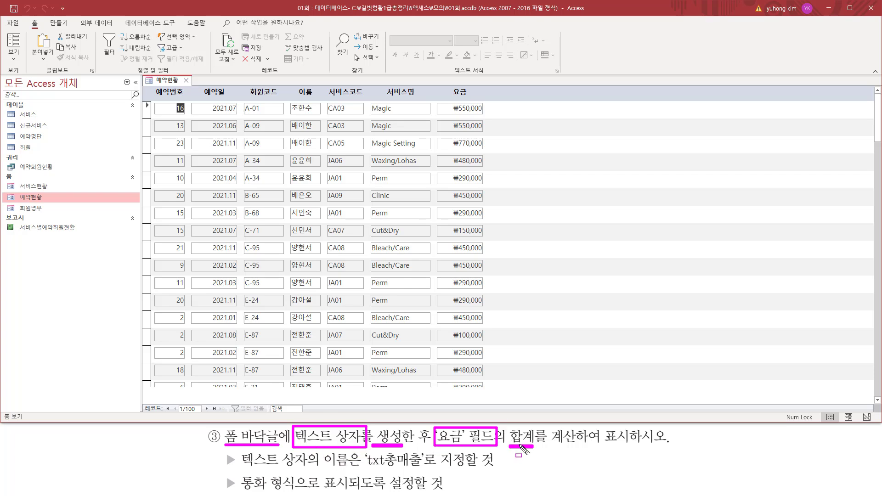
left_click_drag(552, 445, 678, 443)
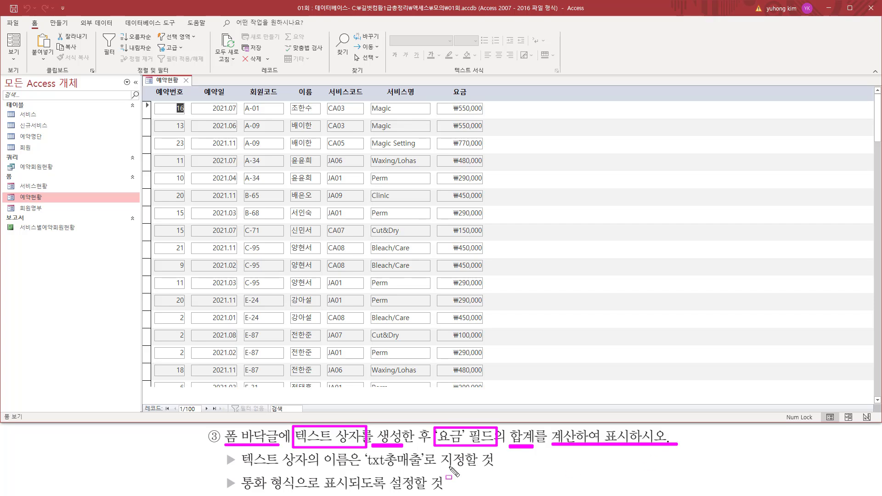
left_click_drag(362, 469, 423, 469)
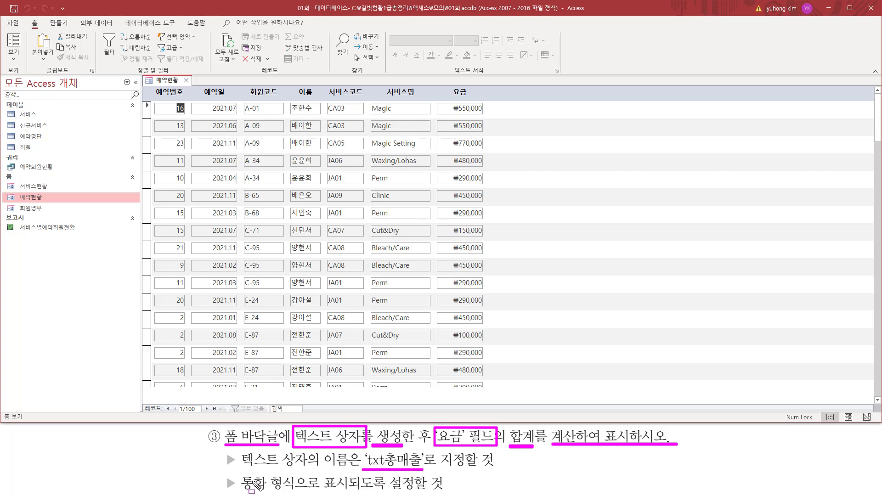
mouse_move(238, 472)
left_mouse_down()
mouse_move(295, 494)
mouse_move(351, 492)
left_mouse_up()
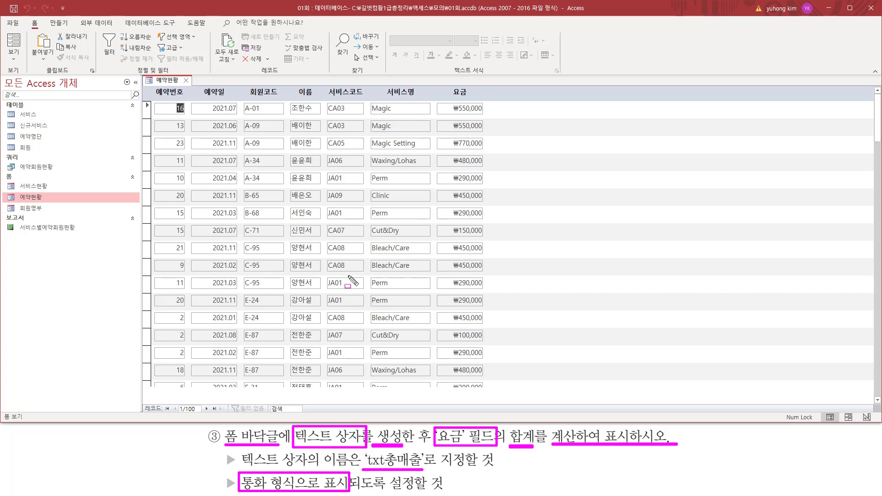
key("Escape")
Reopen the 예약현황 form in Design View for editing its 폼 바닥글 (Form Footer) section.
right_click(163, 84)
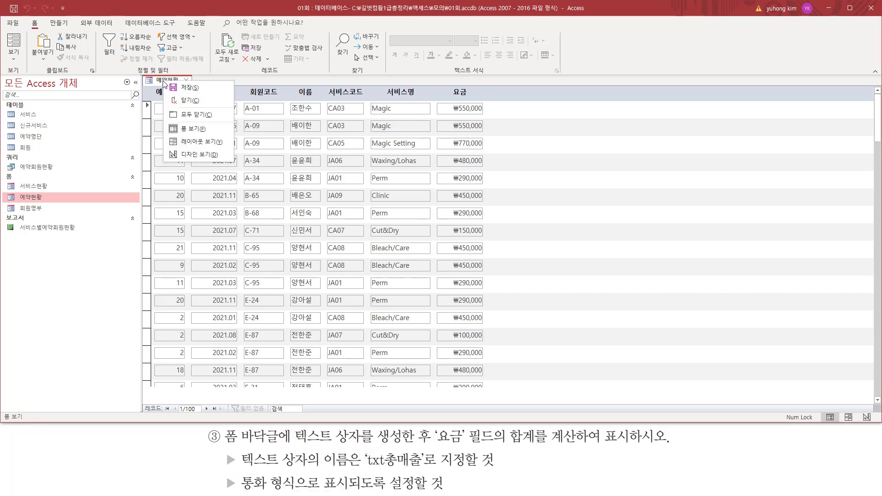
left_click(195, 155)
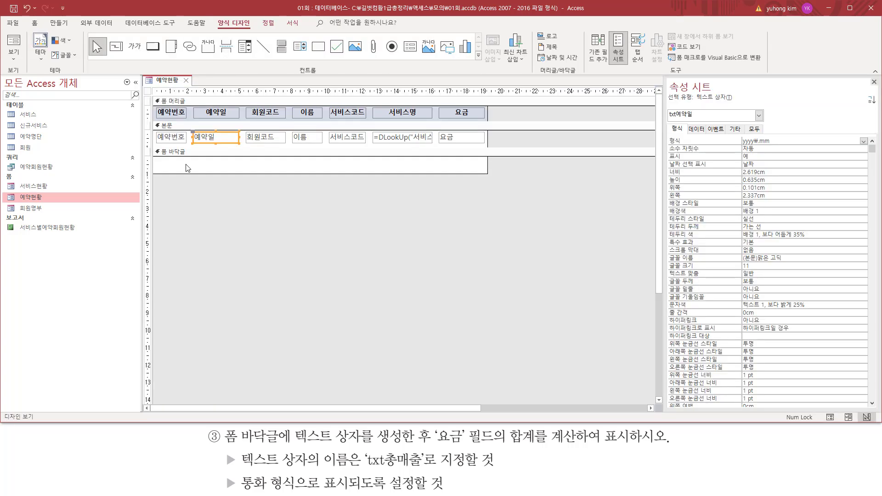
left_click_drag(153, 148, 487, 174)
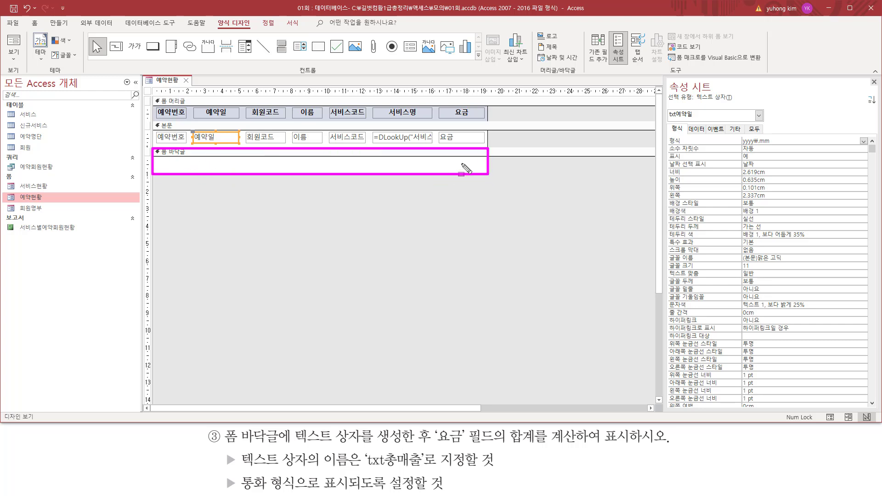
left_click_drag(291, 445, 404, 447)
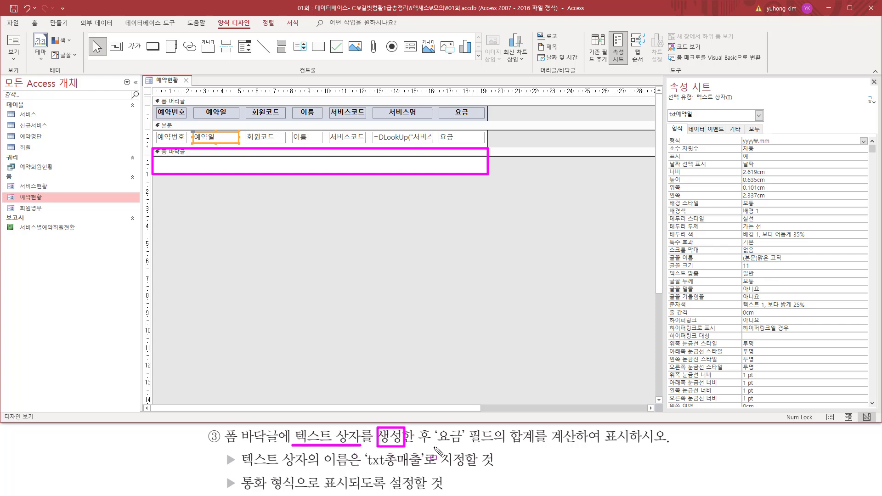
left_click_drag(433, 445, 589, 446)
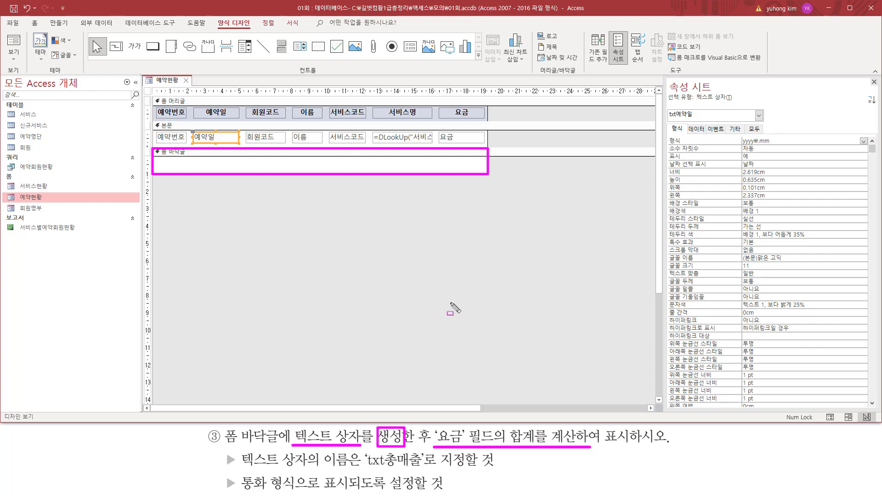
key("Escape")
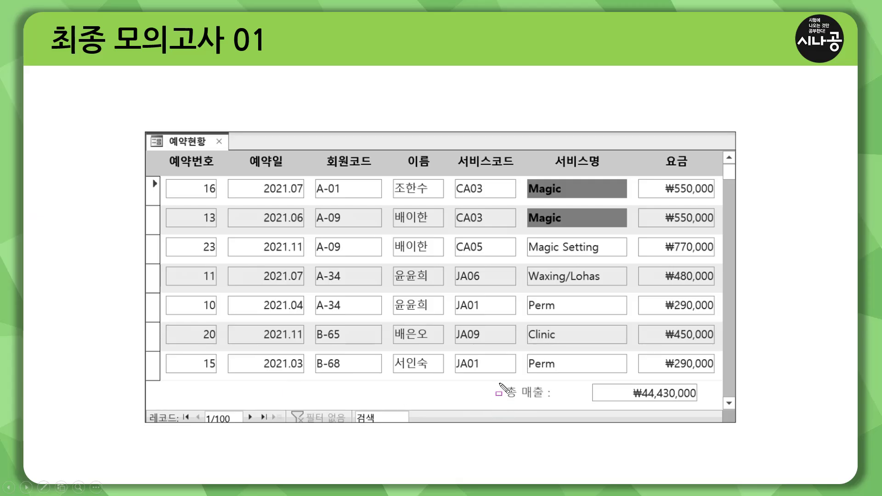
mouse_move(499, 381)
left_mouse_down()
mouse_move(584, 408)
mouse_move(705, 407)
left_mouse_up()
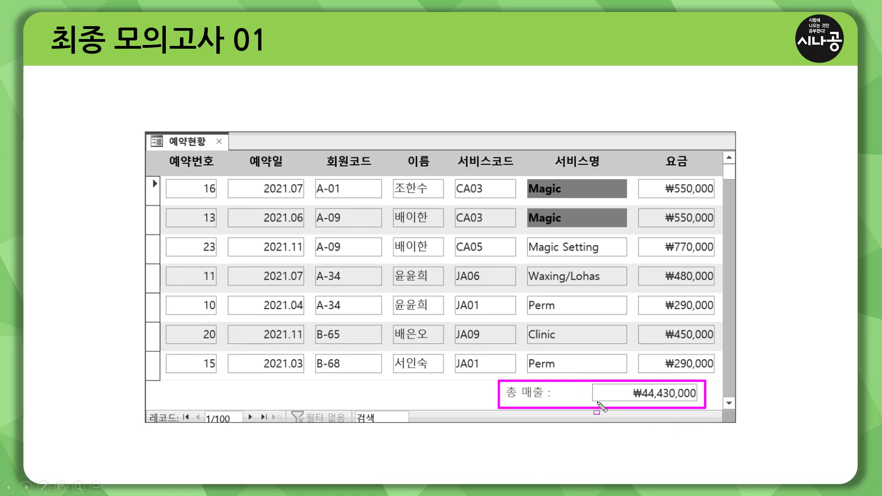
mouse_move(596, 401)
left_mouse_down()
mouse_move(693, 401)
mouse_move(697, 386)
left_mouse_up()
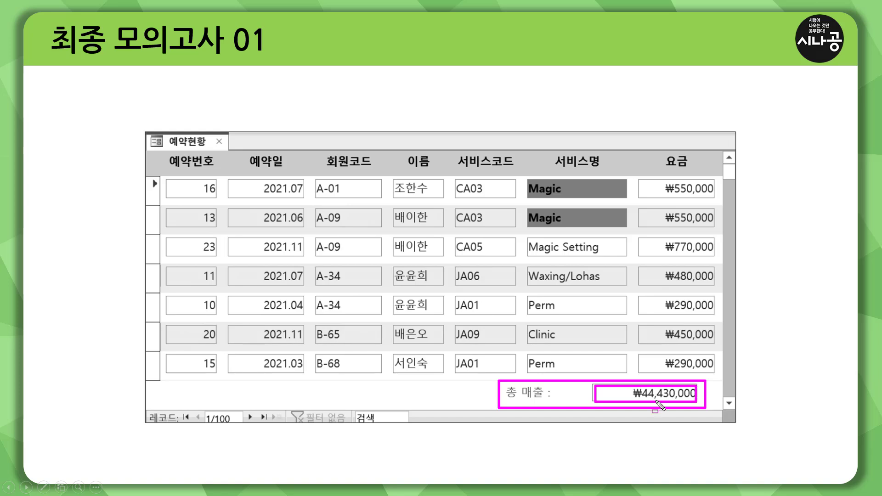
left_click_drag(502, 385, 558, 403)
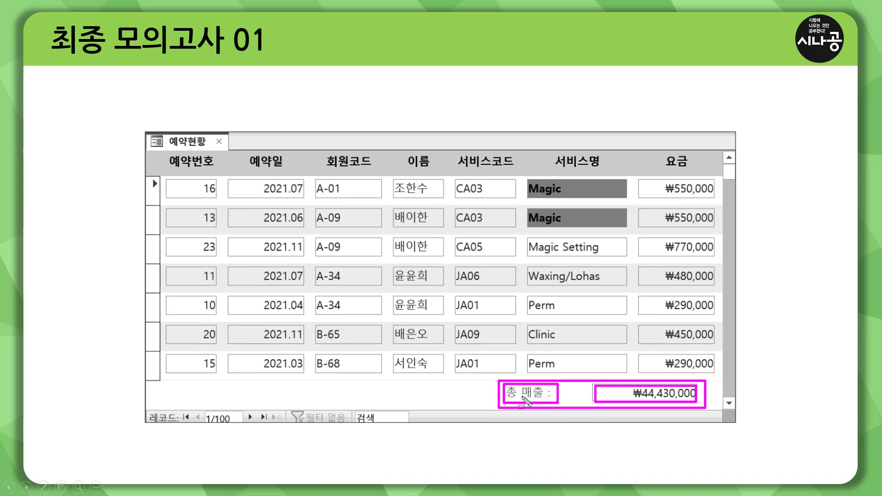
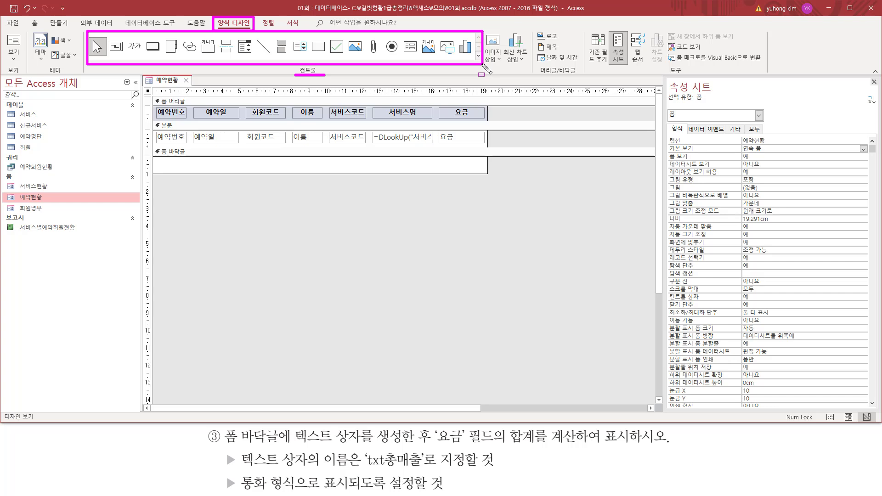
key("Escape")
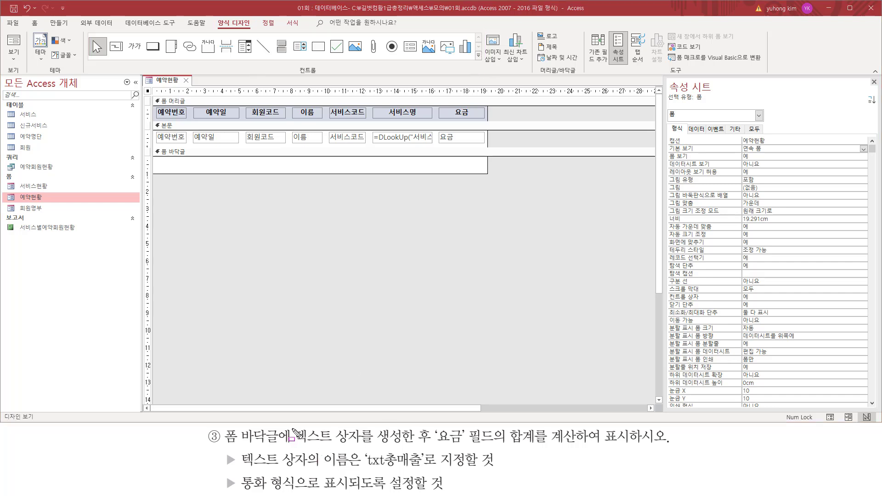
mouse_move(291, 428)
left_mouse_down()
mouse_move(373, 452)
mouse_move(367, 445)
mouse_move(416, 444)
left_mouse_up()
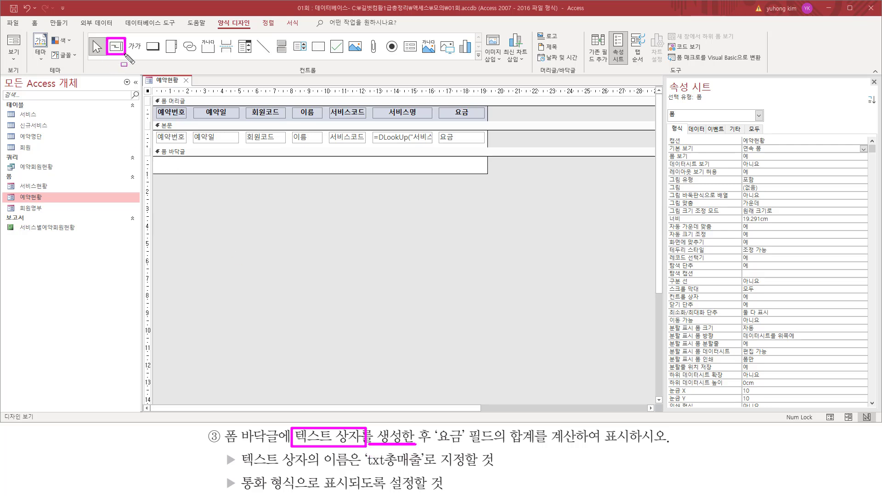
key("Escape")
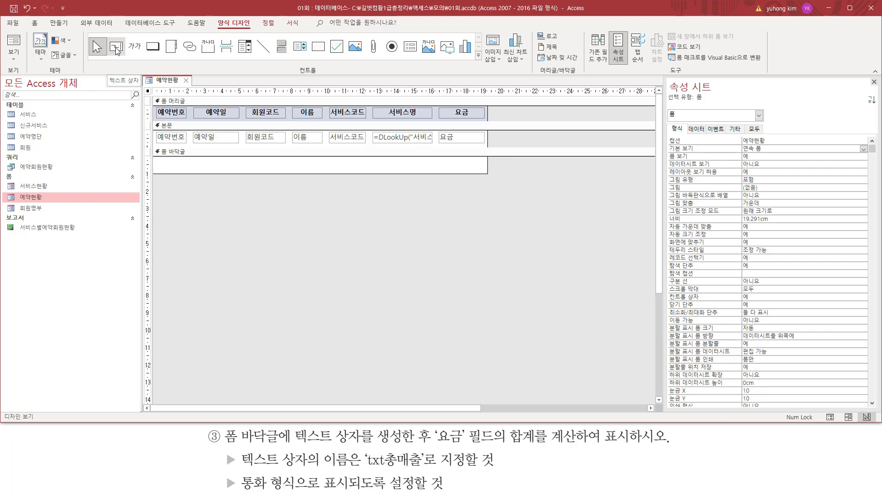
Add a text box with an attached label to the 폼 바닥글 (Form Footer) under the 요금 column and cancel the text box wizard.
left_click(116, 48)
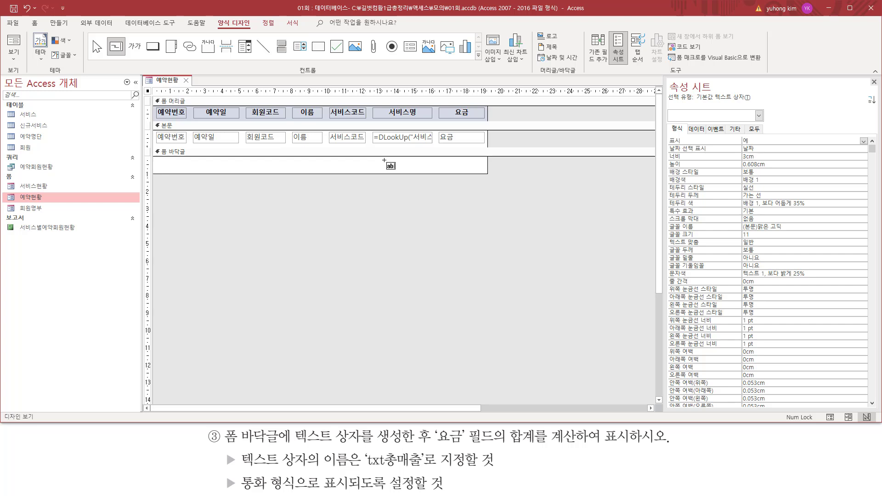
left_click(414, 163)
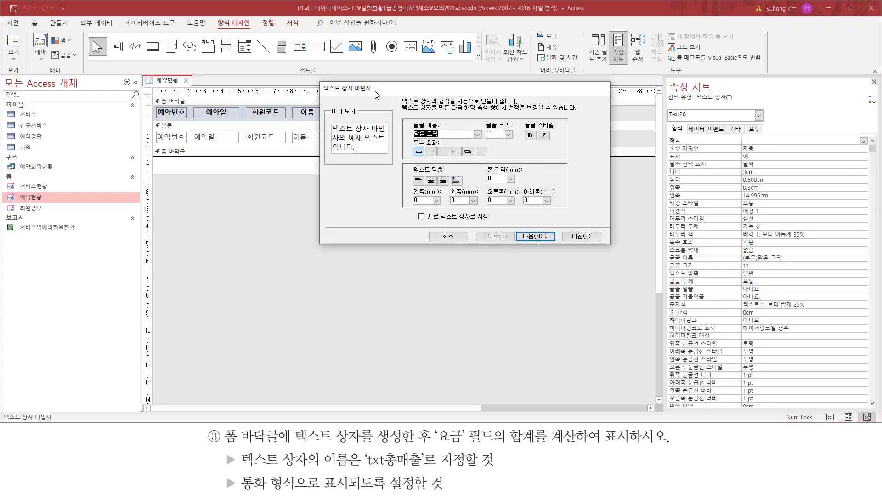
left_click_drag(377, 94, 349, 215)
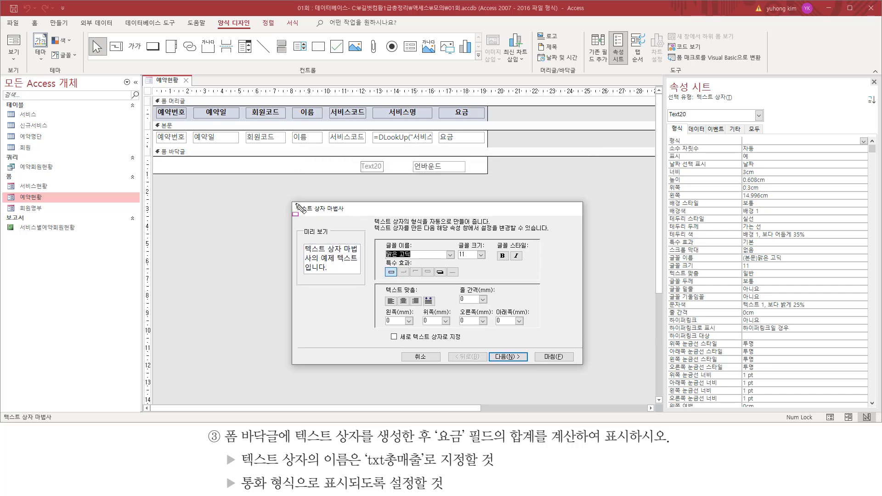
left_click_drag(292, 200, 357, 215)
mouse_move(292, 201)
left_mouse_down()
mouse_move(597, 373)
mouse_move(583, 366)
left_mouse_up()
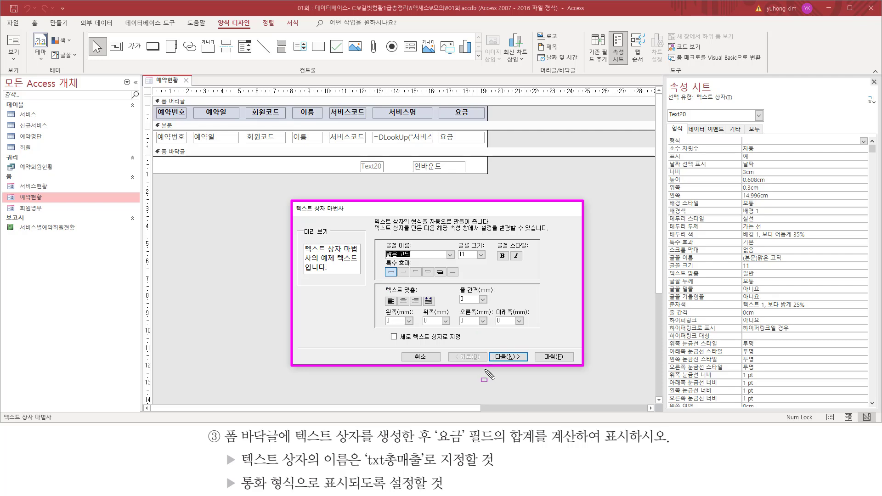
left_click_drag(401, 352, 437, 362)
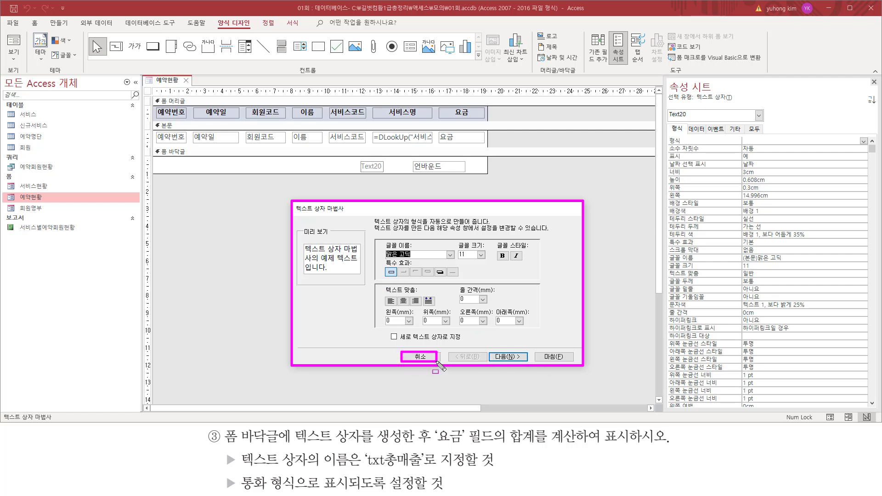
key("Escape")
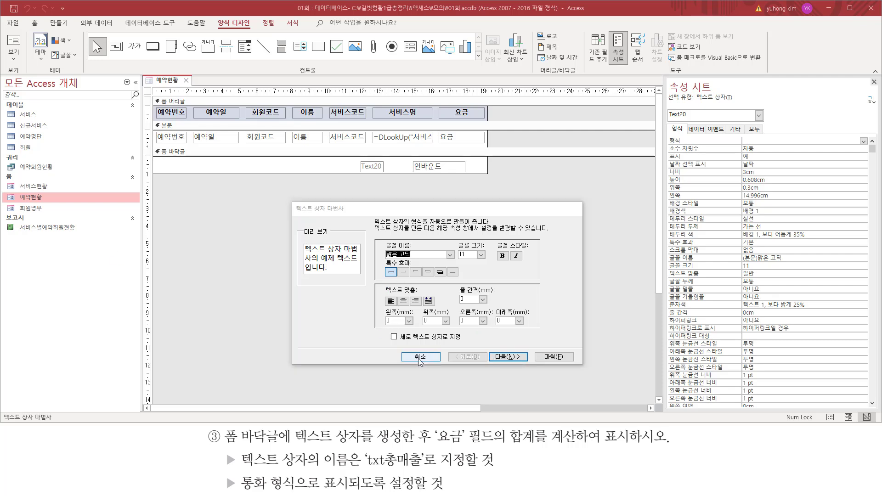
left_click(419, 358)
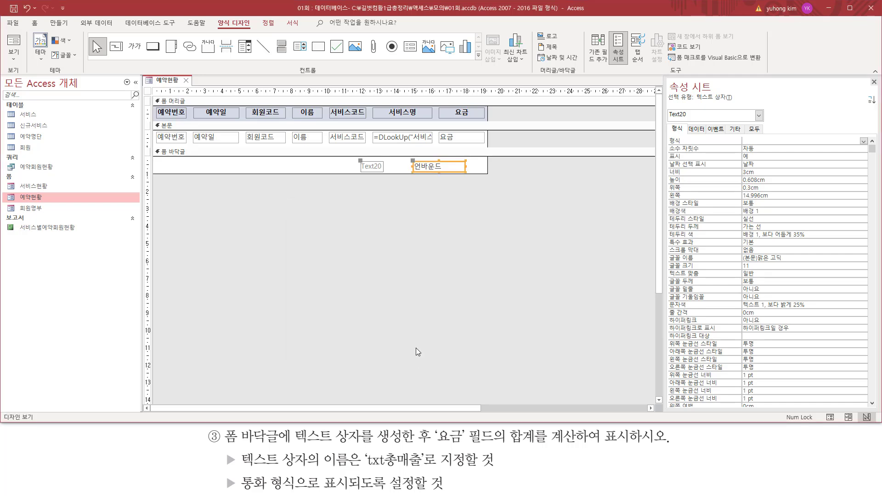
left_click_drag(353, 155, 388, 178)
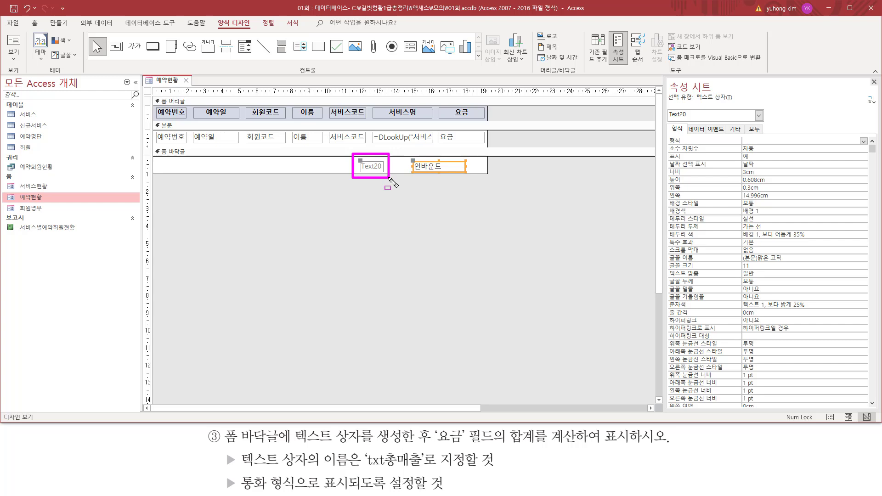
mouse_move(407, 155)
left_mouse_down()
mouse_move(419, 169)
mouse_move(473, 179)
left_mouse_up()
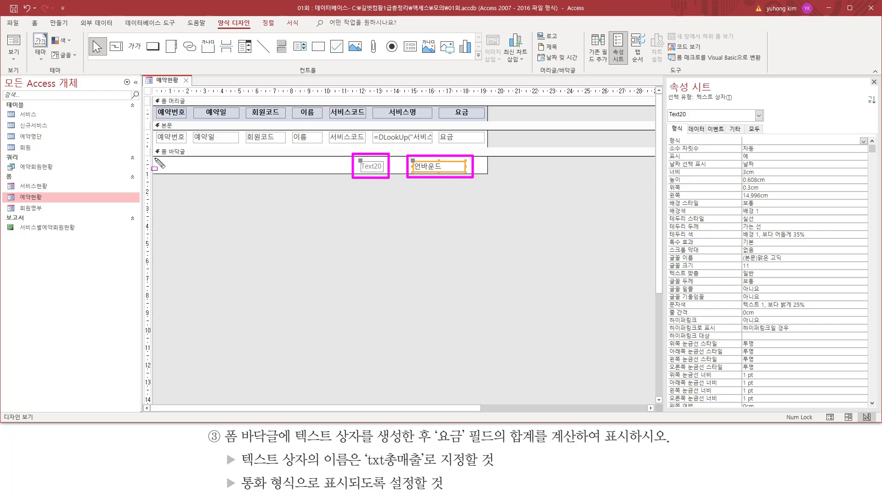
left_click_drag(151, 156, 488, 177)
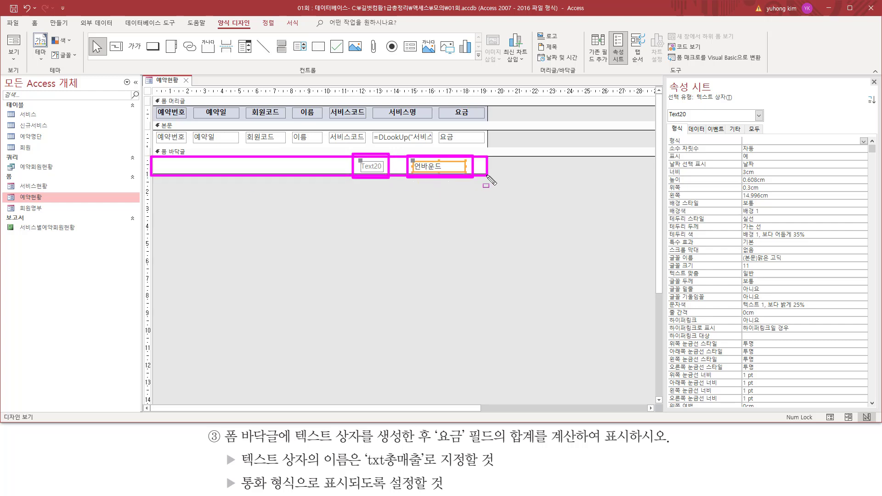
key("Escape")
left_click_drag(152, 157, 488, 174)
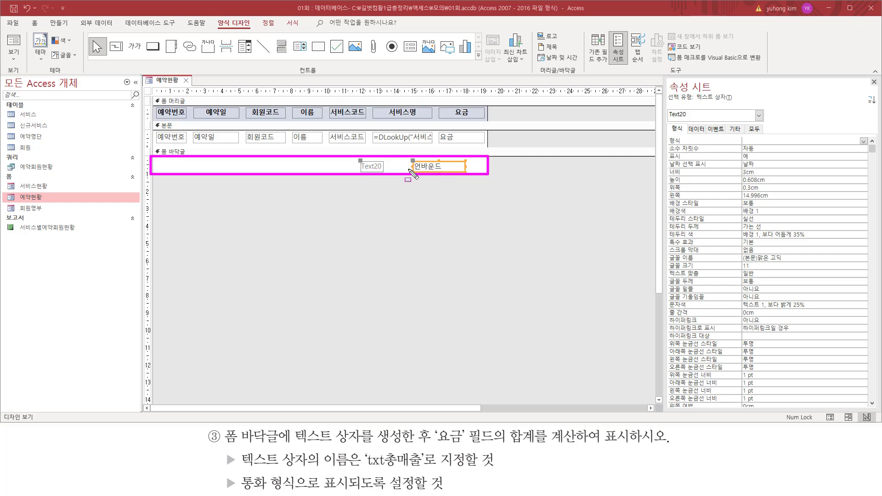
key("Escape")
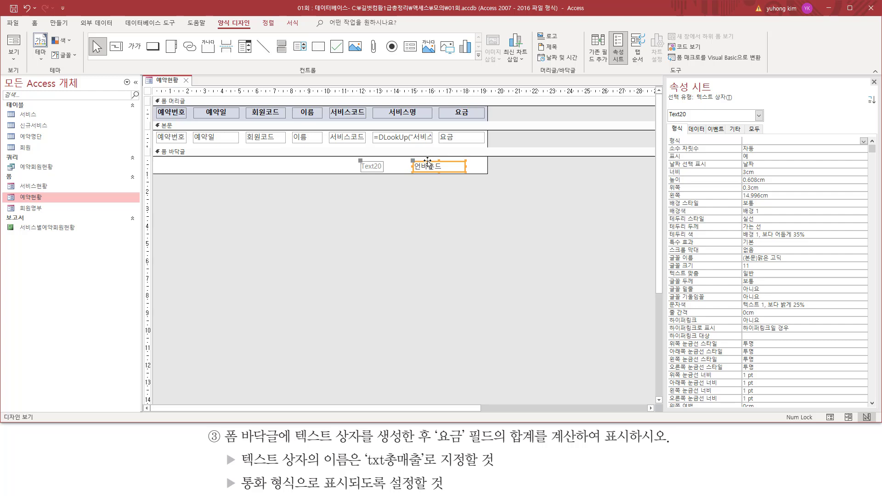
Nudge the footer text box and its label slightly up and to the left, and change the label's caption to 총 매출 :.
left_click_drag(428, 161, 427, 159)
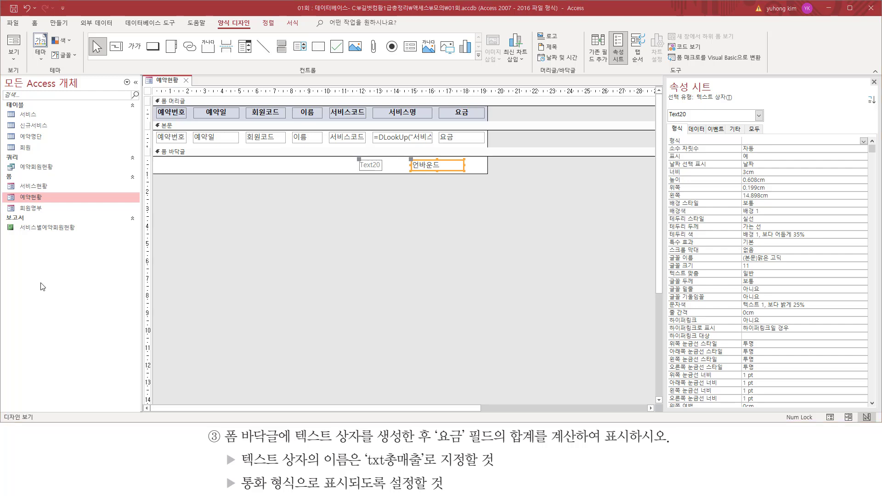
left_click(368, 168)
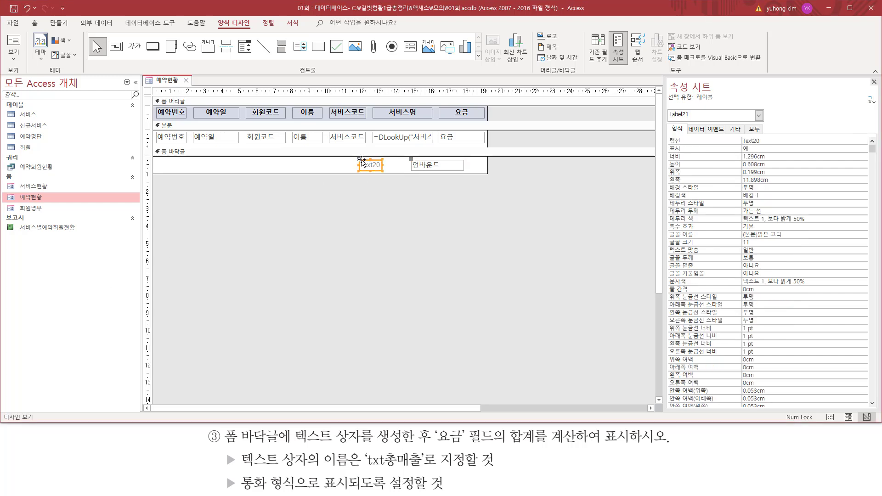
key("ctrl+2")
left_click_drag(358, 170, 387, 171)
key("Escape")
key("Delete")
key("Delete")
key("Delete")
key("Delete")
key("Delete")
key("BackSpace")
type("총 매출 :")
left_click(368, 165)
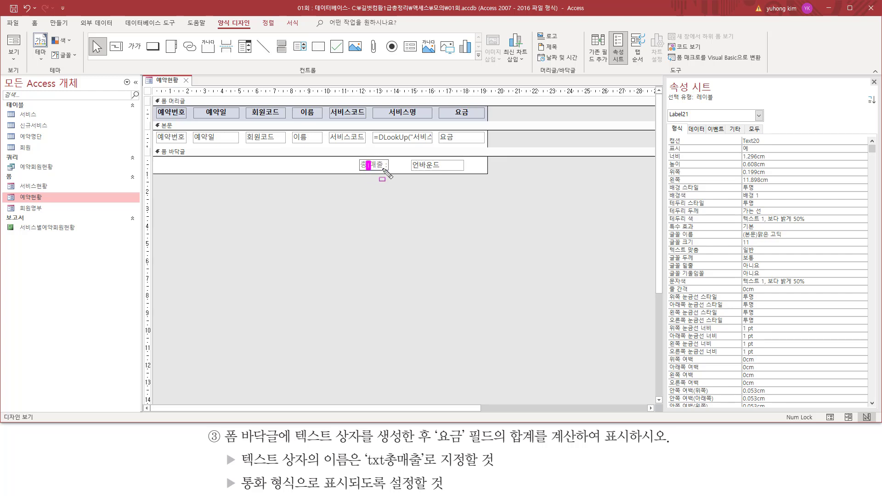
left_click_drag(383, 162, 385, 170)
key("Escape")
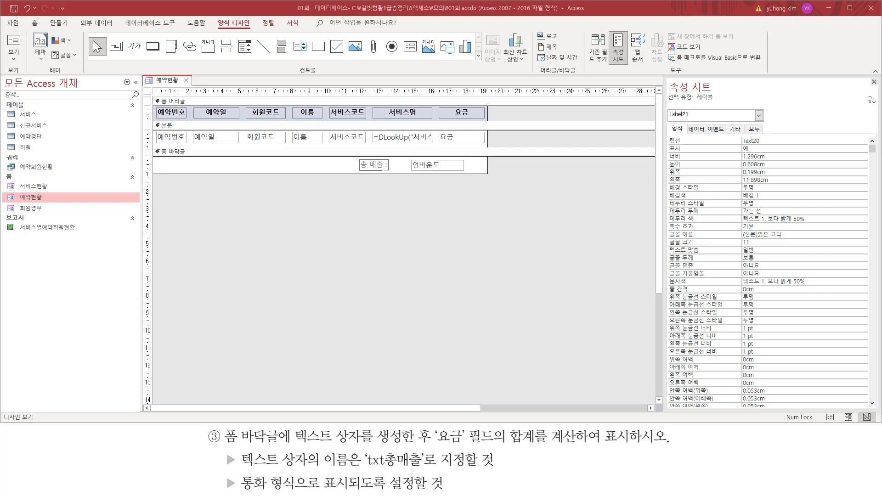
Select the unbound text box in the 폼 바닥글 (Form Footer) and show its 데이터 (Data) properties.
left_click(432, 166)
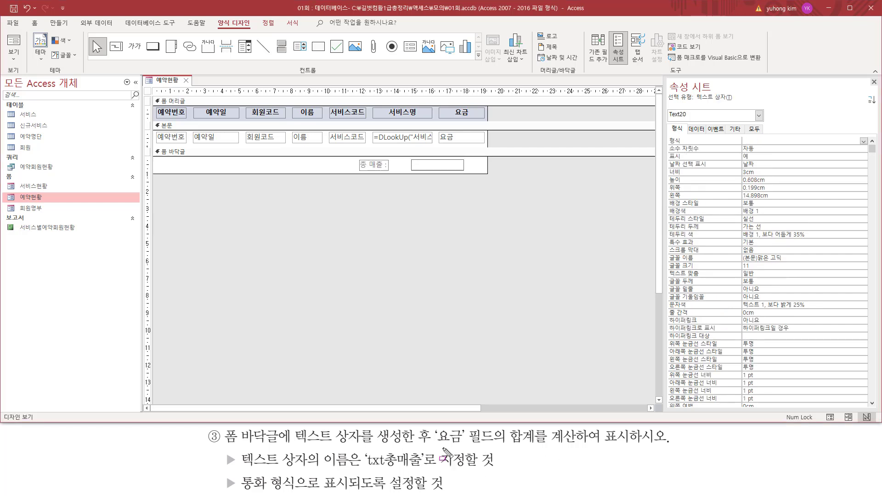
mouse_move(427, 448)
left_mouse_down()
mouse_move(493, 457)
mouse_move(495, 428)
mouse_move(537, 444)
left_mouse_up()
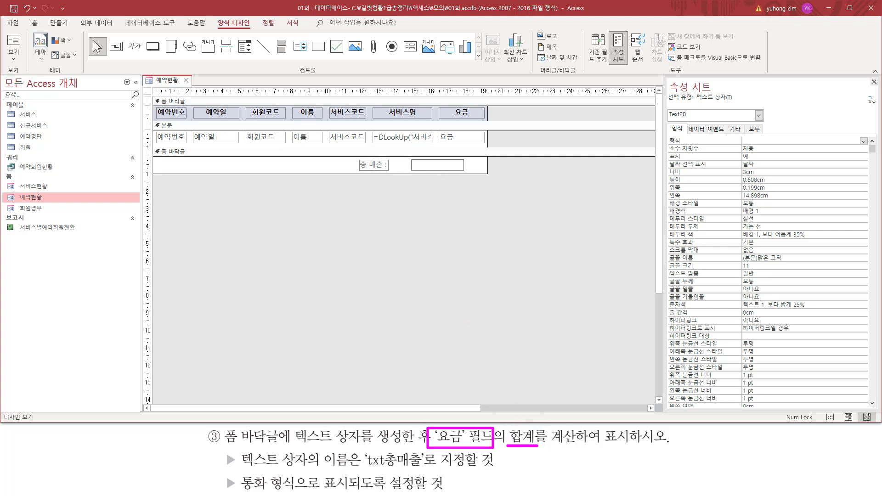
key("Escape")
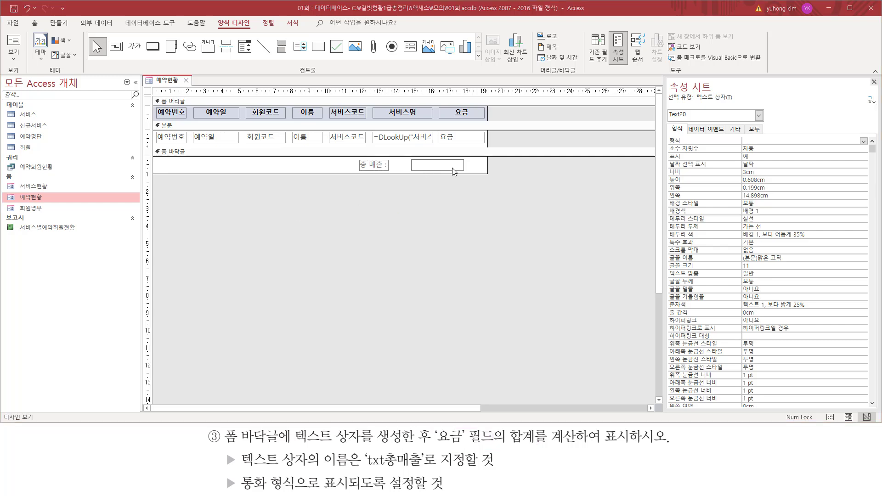
left_click(467, 168)
left_click(462, 165)
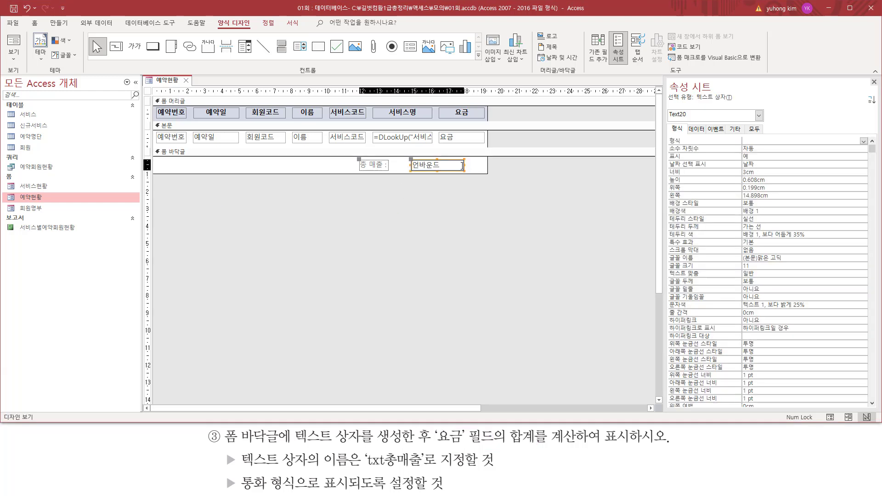
left_click(696, 128)
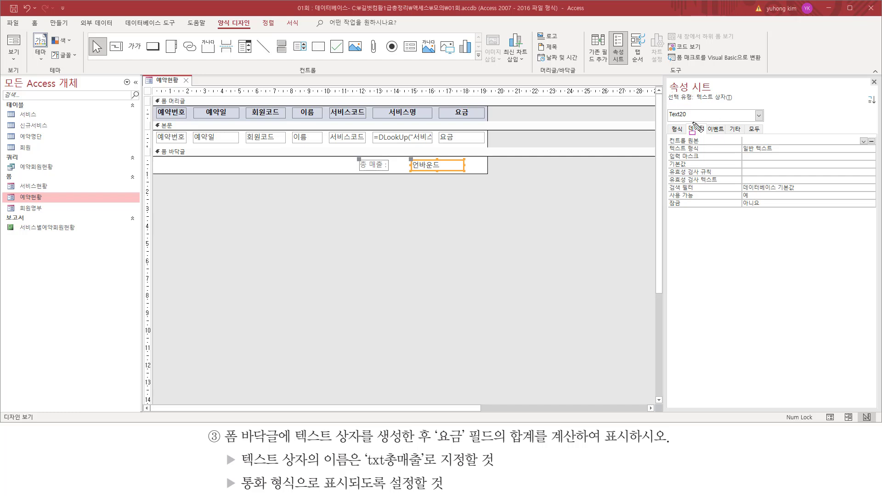
mouse_move(685, 123)
left_mouse_down()
mouse_move(706, 134)
mouse_move(826, 145)
left_mouse_up()
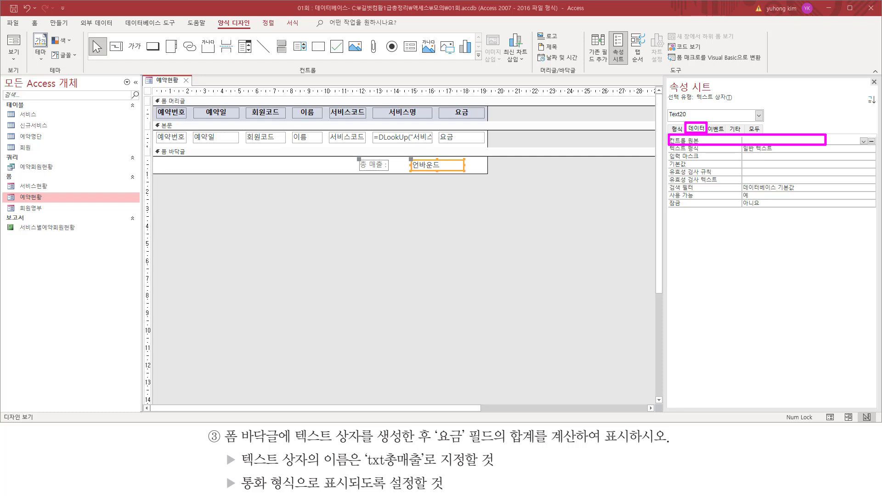
key("Escape")
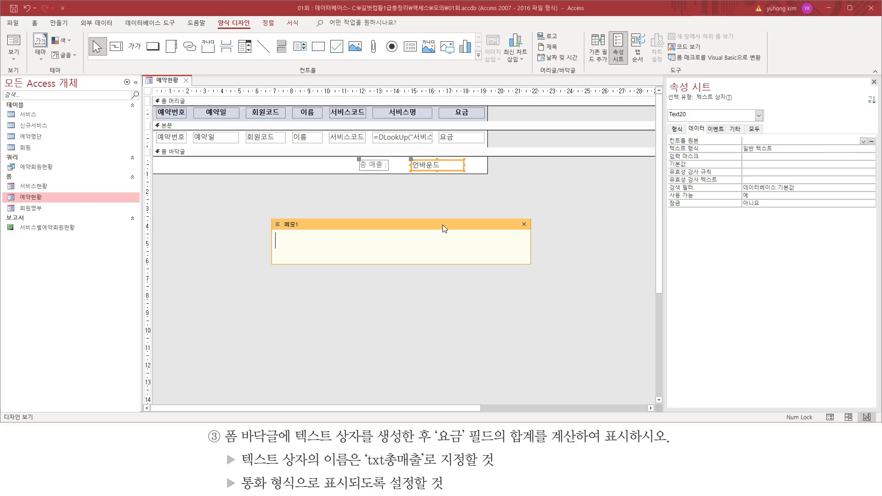
Set the 컨트롤 원본 (Control Source) property of the footer text box to =sum([요금]) and commit the entry.
type("=sum([")
type("요금")
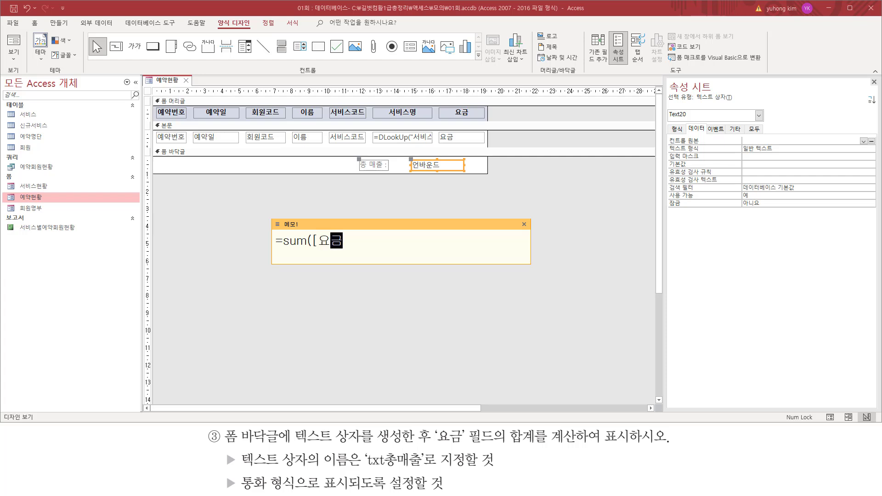
type("])")
mouse_move(312, 249)
left_mouse_down()
mouse_move(351, 249)
mouse_move(349, 231)
left_mouse_up()
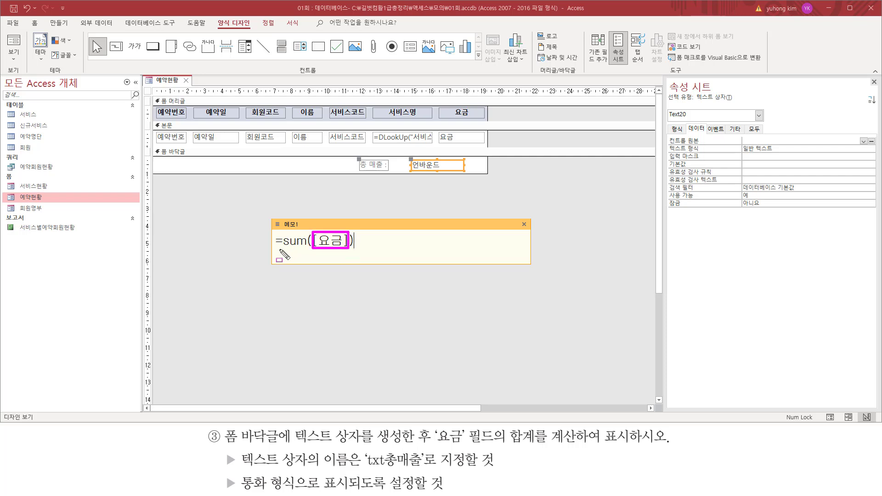
left_click_drag(279, 250, 315, 250)
left_click(770, 141)
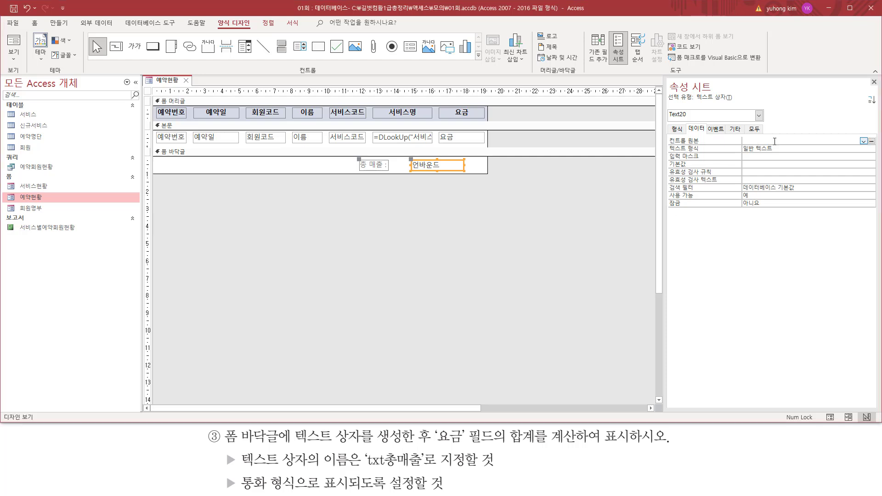
type("=sum([요금])")
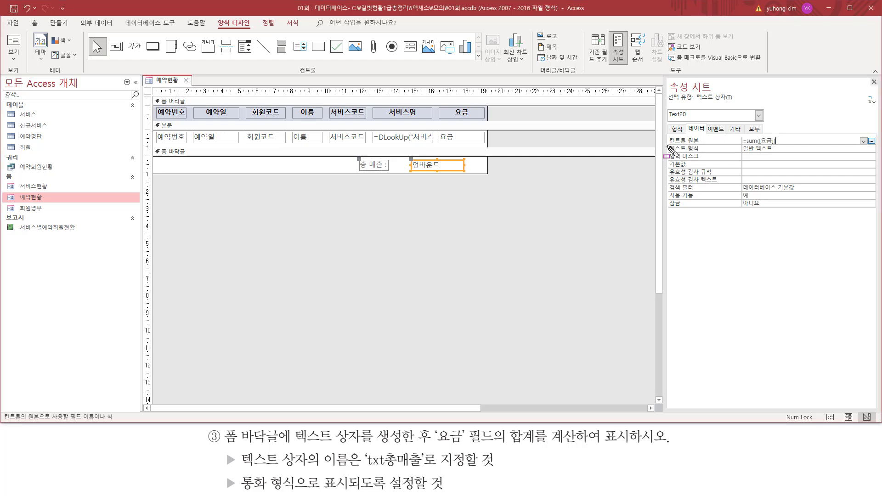
mouse_move(666, 146)
left_mouse_down()
mouse_move(788, 146)
mouse_move(792, 139)
left_mouse_up()
key("Escape")
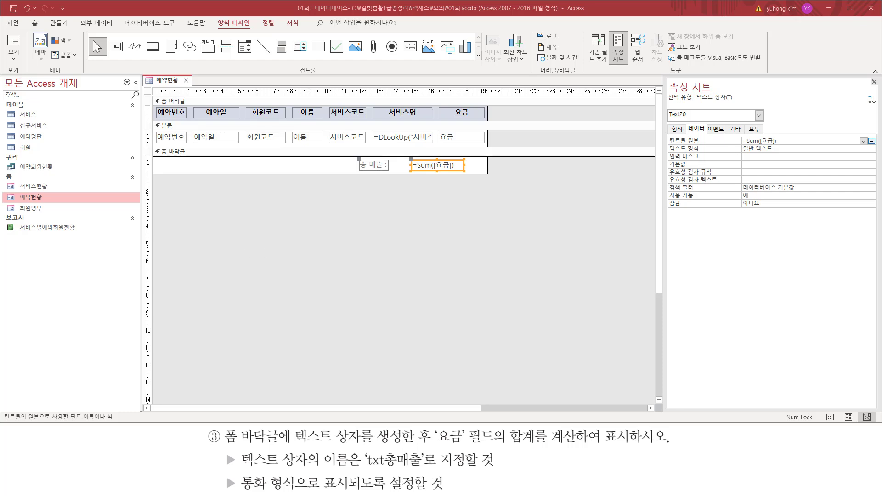
left_click_drag(294, 444, 596, 444)
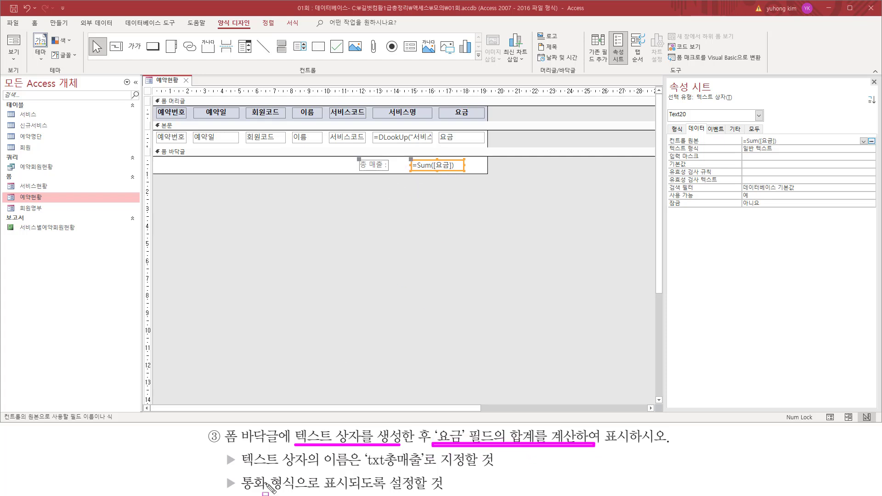
mouse_move(242, 467)
left_mouse_down()
mouse_move(418, 472)
mouse_move(423, 451)
left_mouse_up()
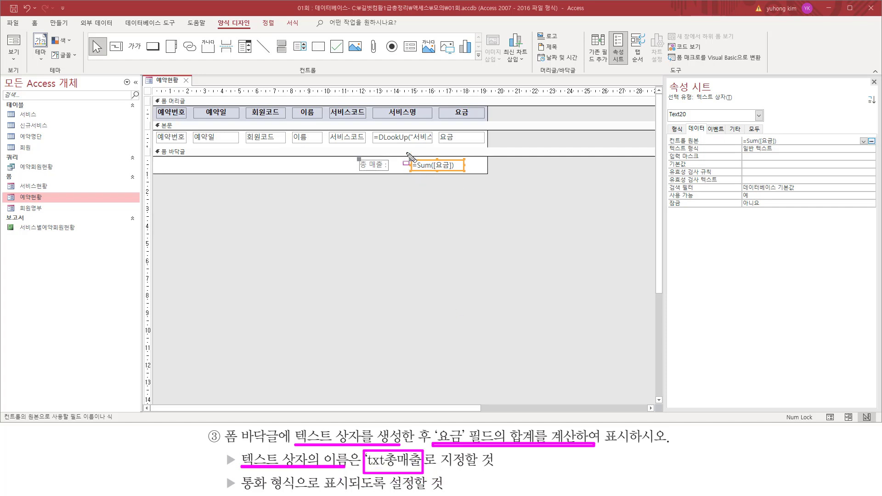
mouse_move(404, 152)
left_mouse_down()
mouse_move(419, 171)
mouse_move(472, 177)
left_mouse_up()
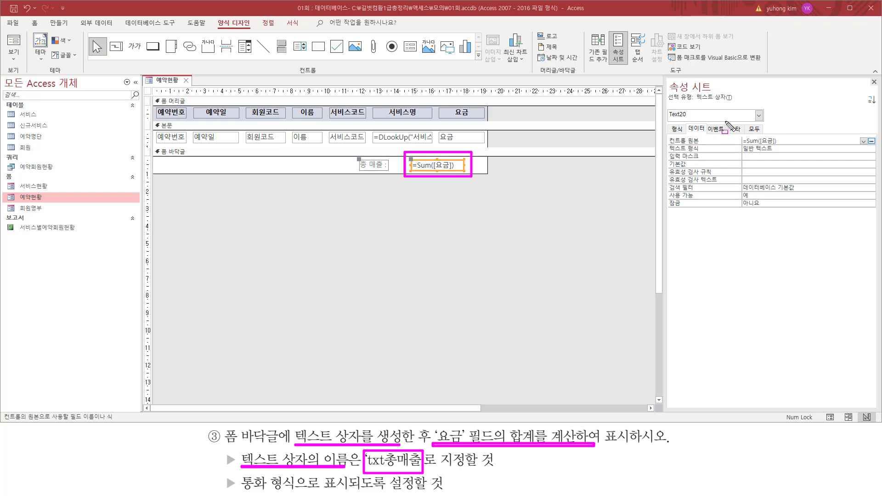
left_click_drag(726, 122, 746, 136)
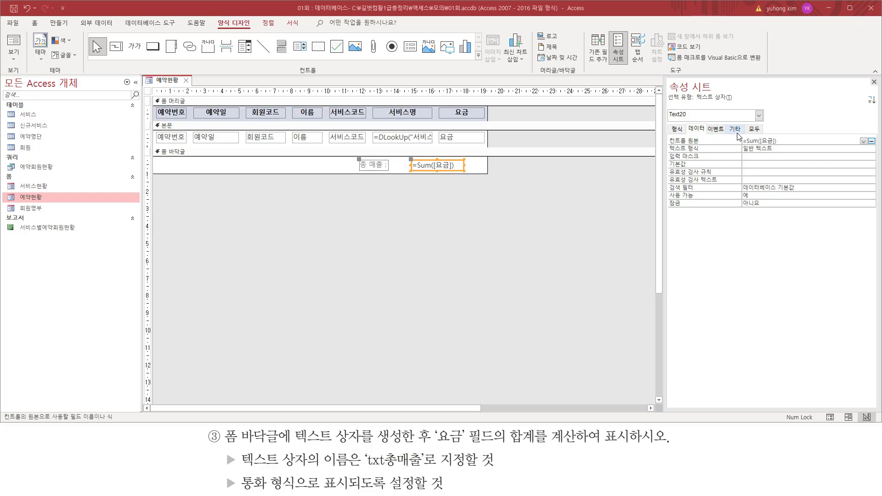
Set the 이름 (Name) property of the footer sum text box to txt총매출.
left_click(736, 134)
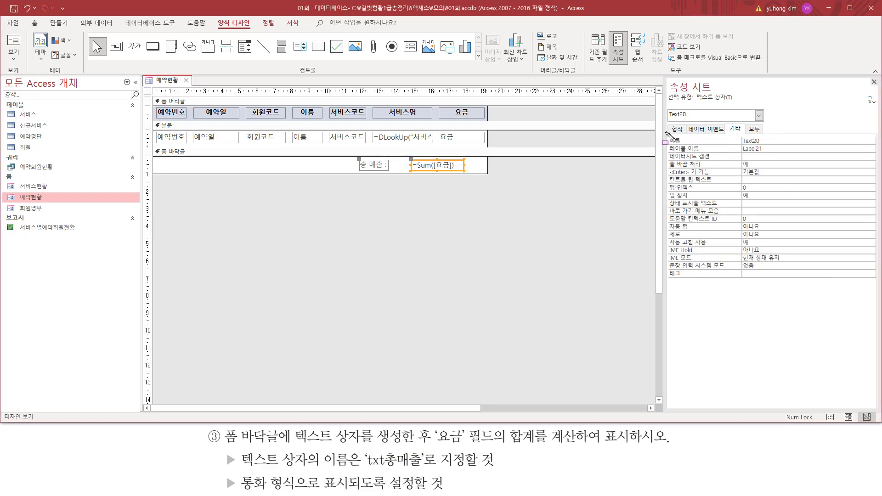
mouse_move(664, 132)
left_mouse_down()
mouse_move(684, 146)
mouse_move(781, 151)
left_mouse_up()
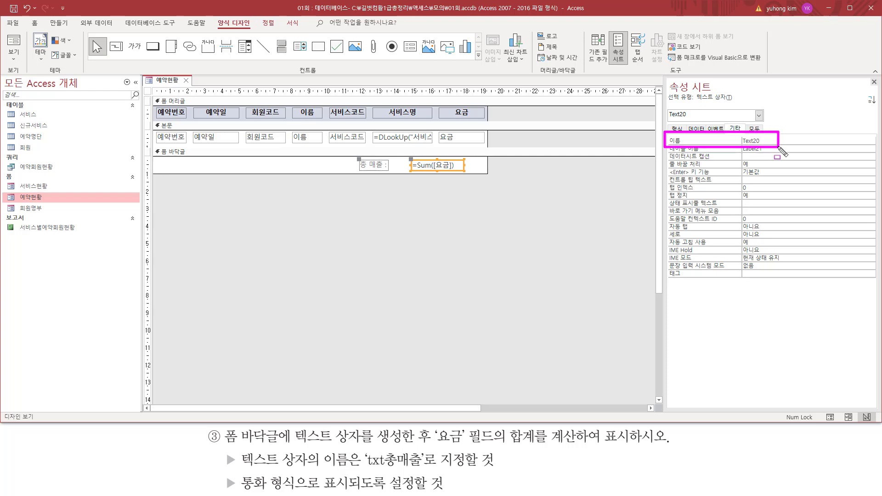
key("Escape")
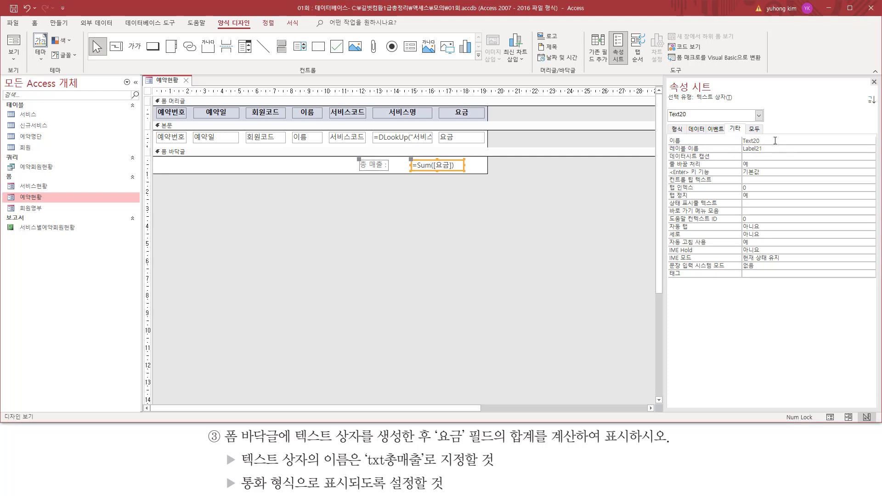
left_click(775, 140)
key("BackSpace")
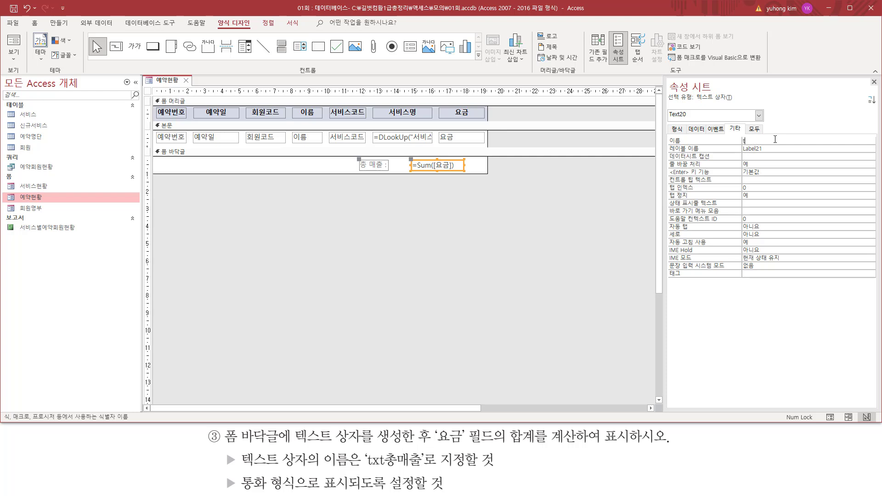
type("총매출")
left_click_drag(664, 145, 776, 133)
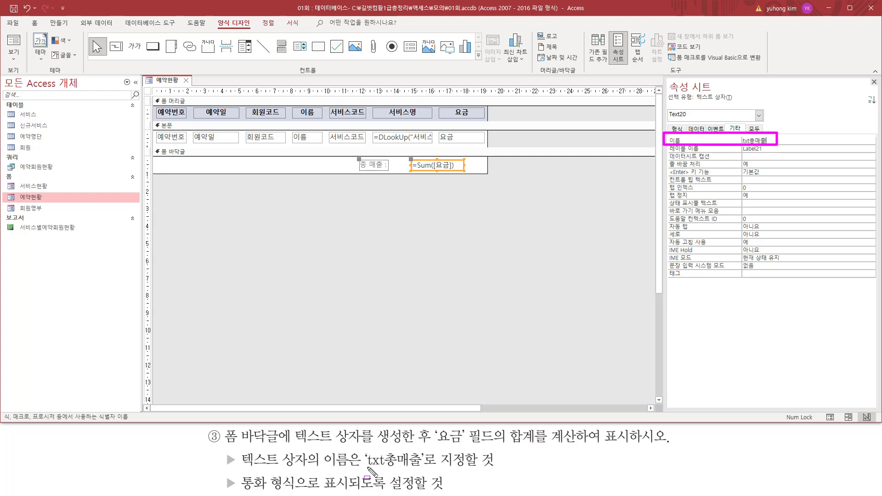
left_click_drag(362, 466, 422, 466)
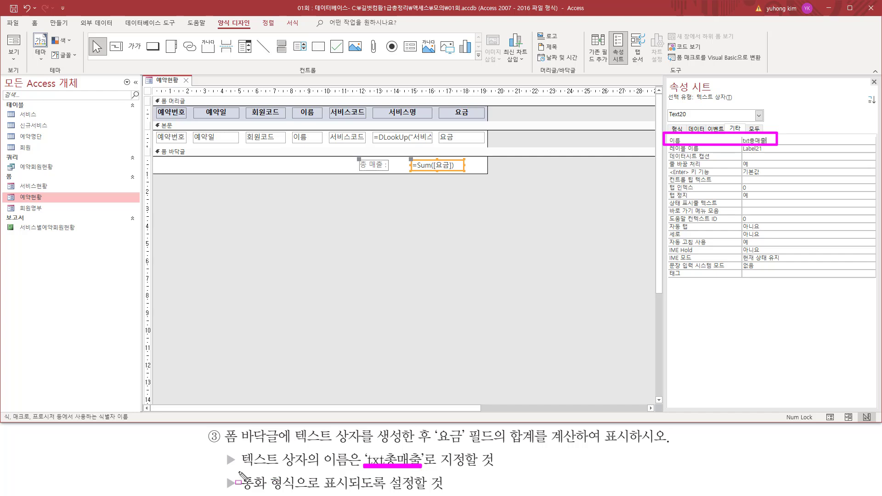
Set the 형식 (Format) property of the footer text box txt총매출 to 통화 (Currency) and commit its new name.
mouse_move(239, 474)
left_mouse_down()
mouse_move(298, 494)
mouse_move(358, 492)
left_mouse_up()
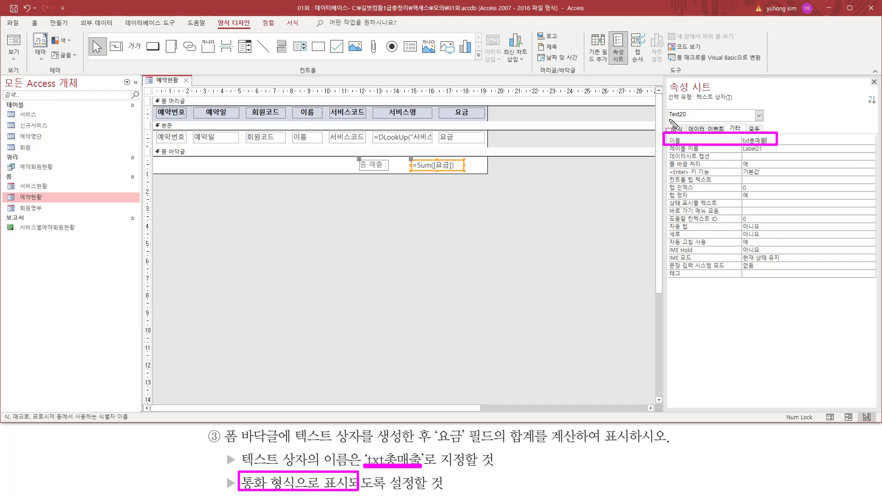
left_click_drag(666, 121, 684, 133)
key("Escape")
left_click(677, 130)
left_click(677, 131)
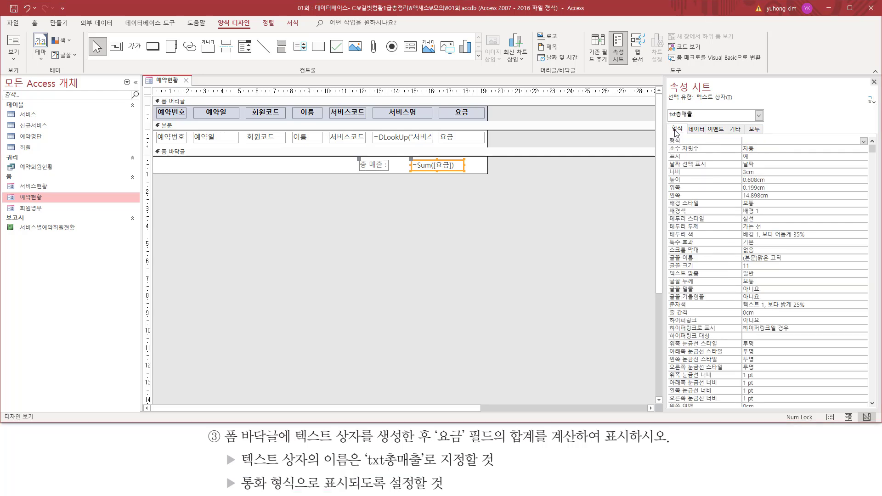
left_click_drag(665, 145, 701, 138)
left_click_drag(858, 134, 869, 148)
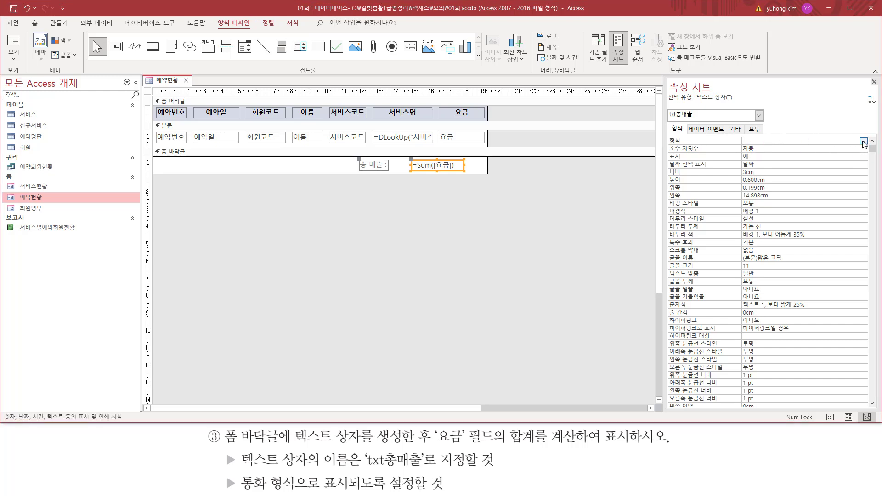
left_click(863, 141)
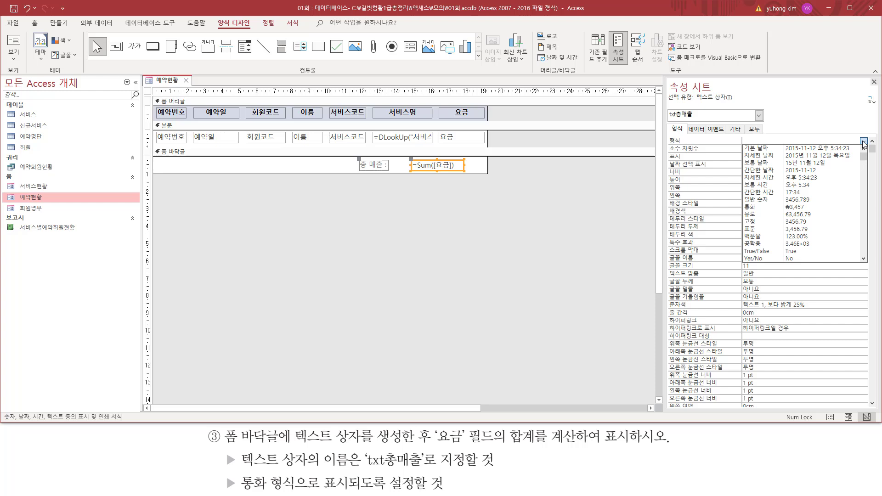
left_click(799, 209)
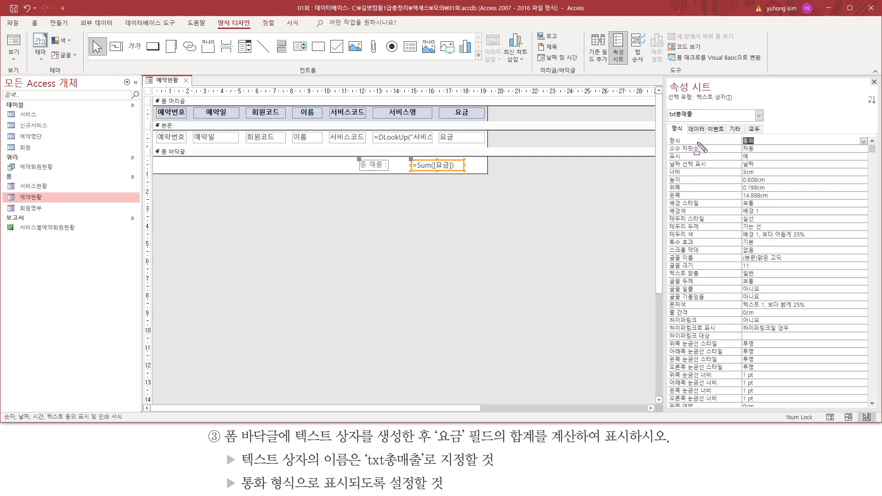
left_click_drag(663, 147, 789, 134)
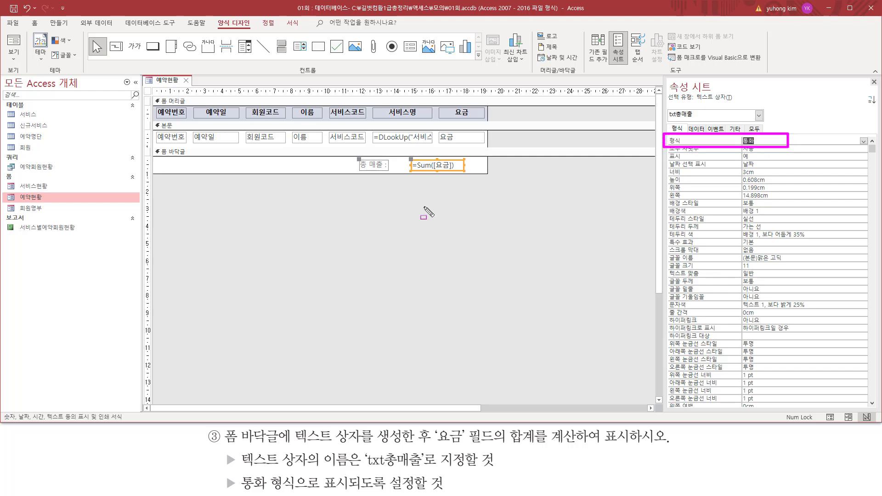
left_click_drag(351, 154, 389, 174)
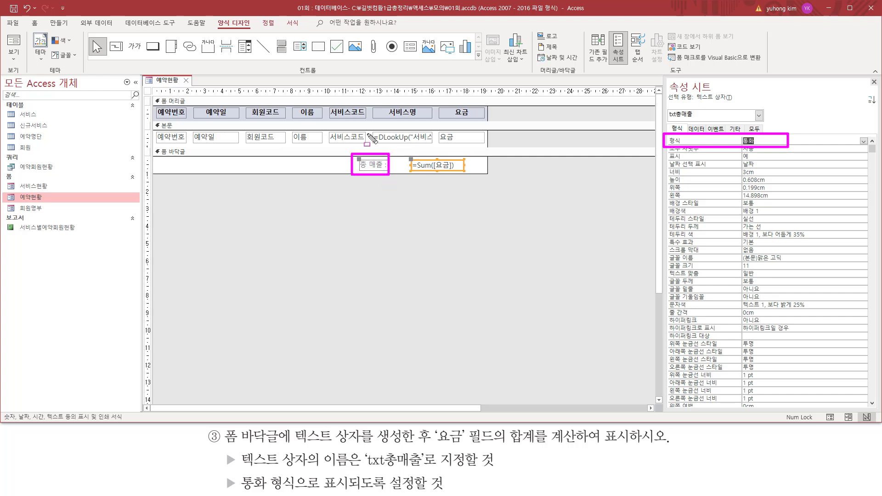
left_click_drag(359, 105, 358, 179)
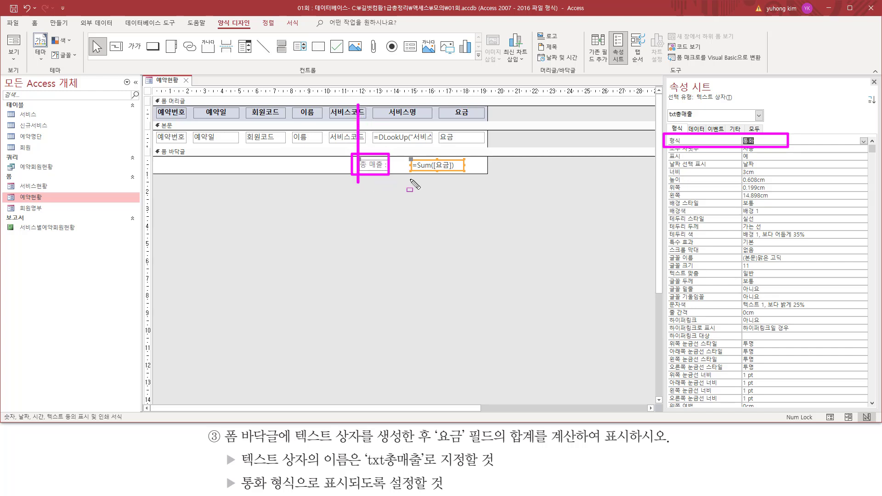
key("e")
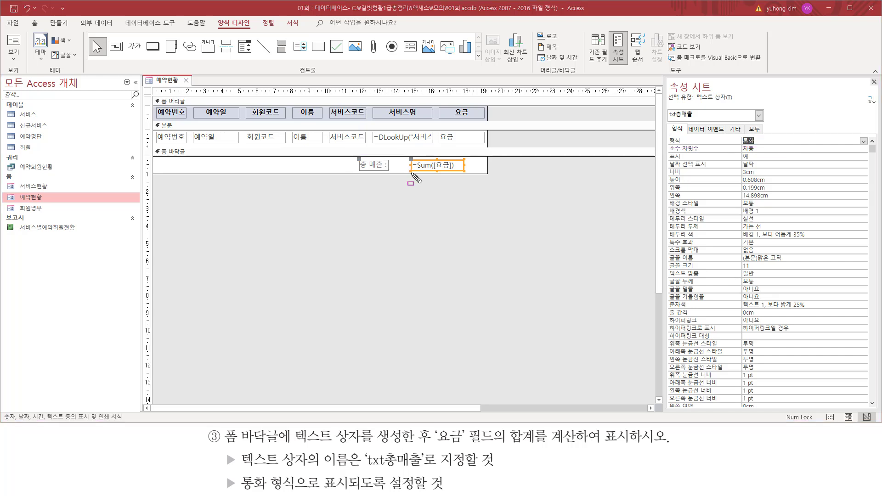
left_click_drag(412, 174, 411, 106)
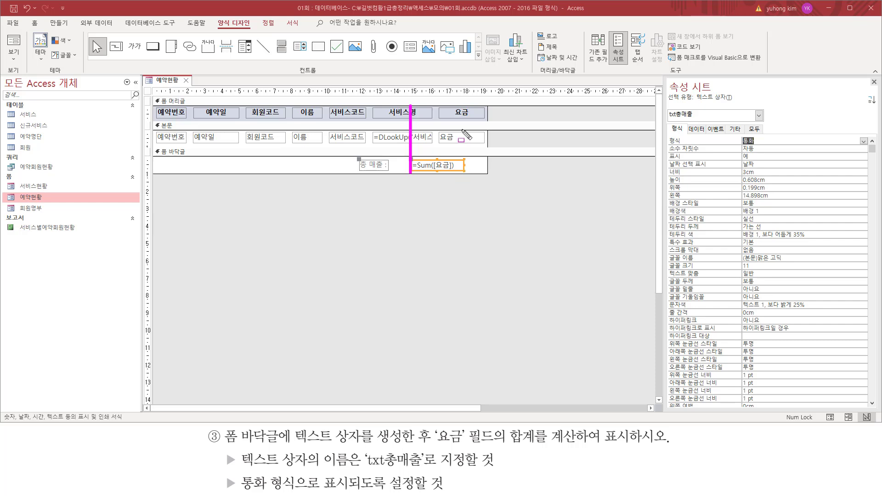
left_click_drag(473, 106, 472, 173)
left_click_drag(462, 162, 468, 167)
key("Escape")
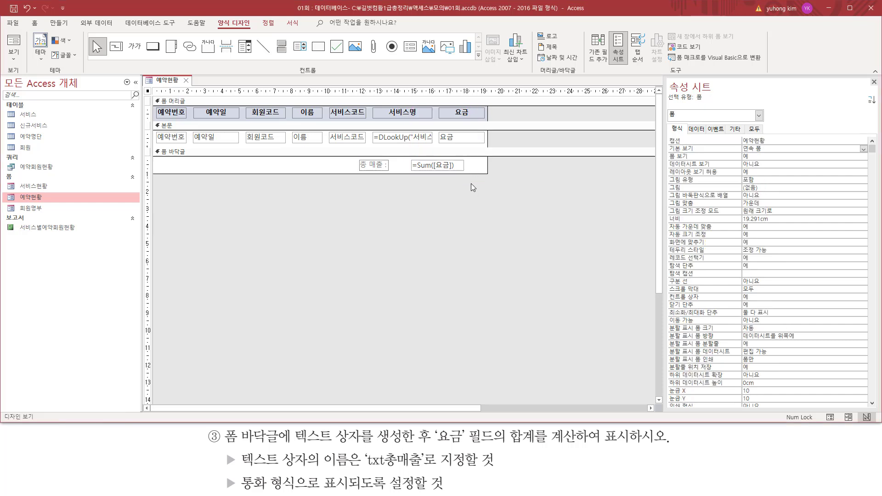
Widen the footer text box txt총매출 slightly by extending its right edge under the 요금 column, and deselect it.
left_click(464, 167)
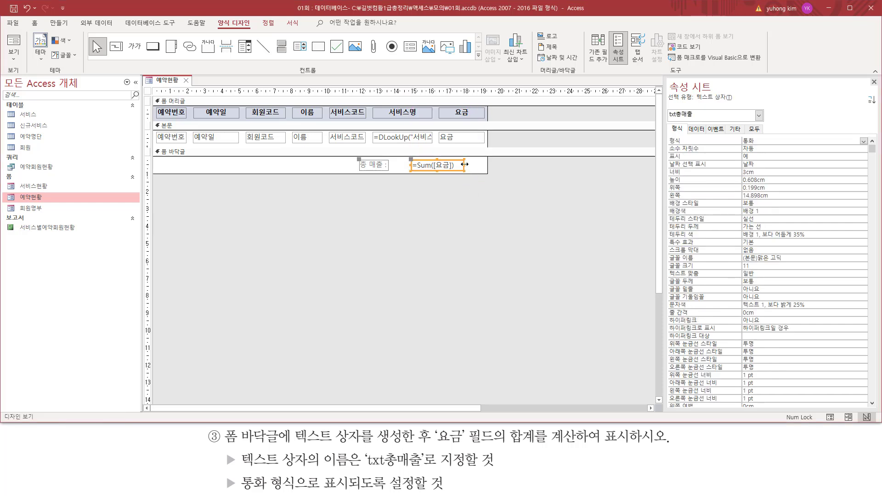
left_click(465, 164)
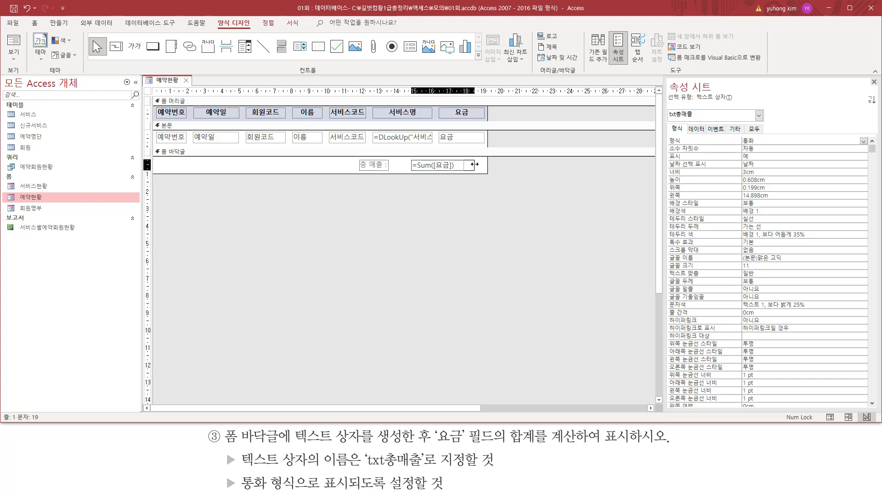
left_click_drag(475, 164, 474, 107)
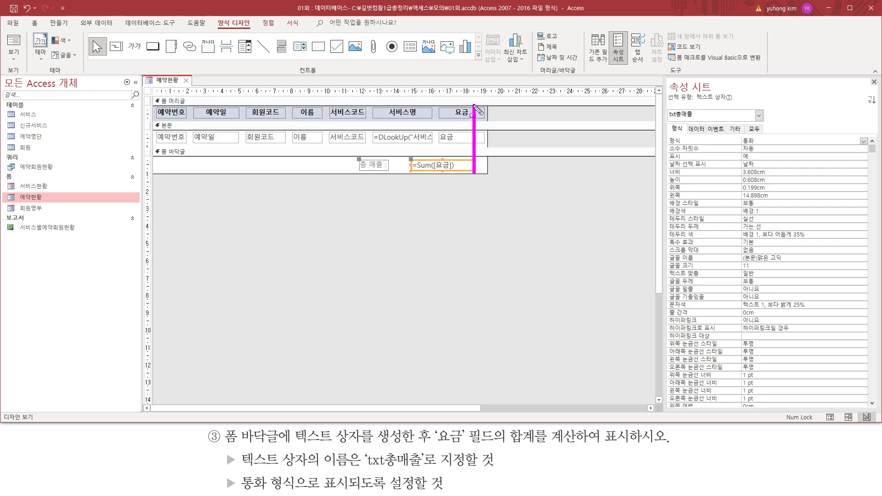
key("Escape")
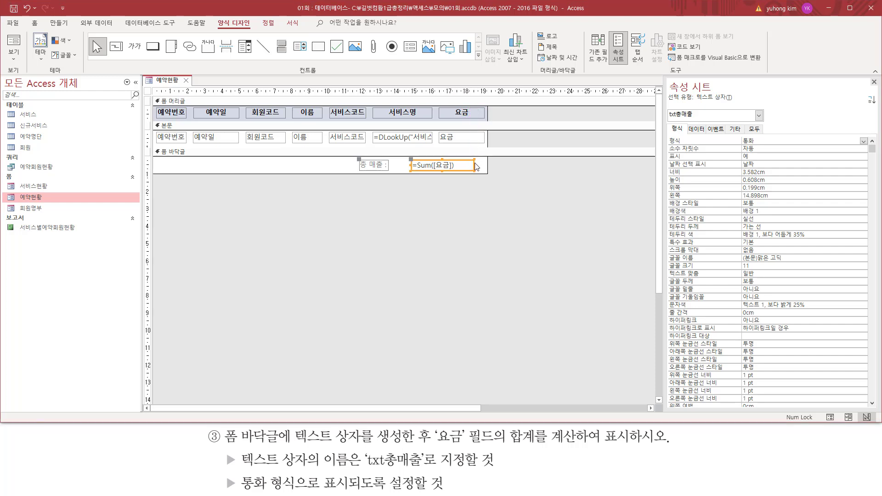
left_click_drag(475, 166, 472, 166)
left_click(469, 198)
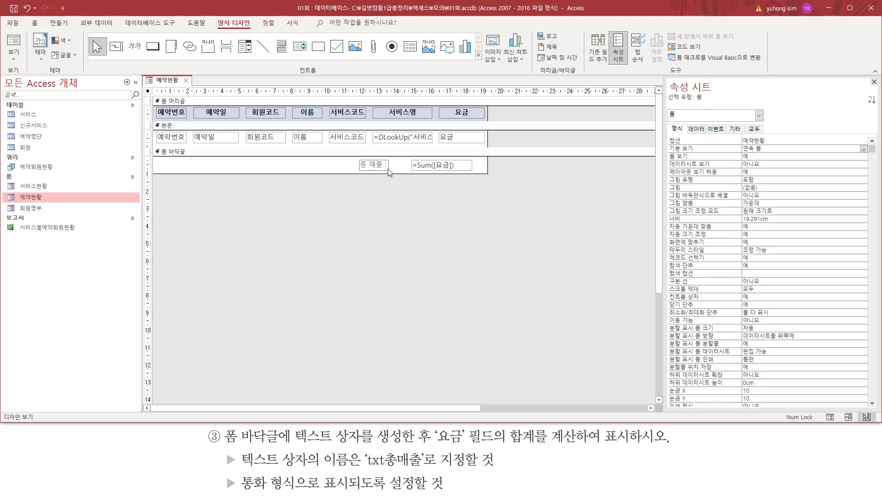
Show the 예약현황 form in 폼 보기 (Form View) and examine the footer's 총 매출 total and its alignment with the columns.
right_click(167, 83)
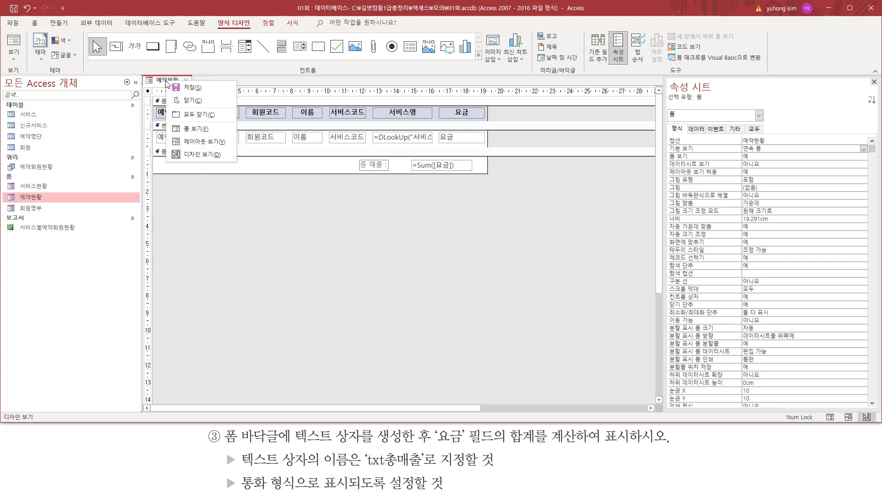
left_click(178, 130)
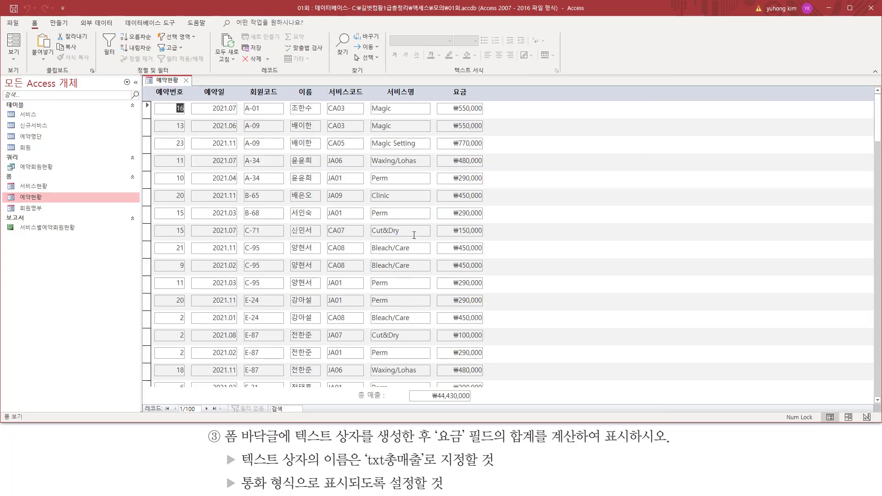
left_click_drag(357, 407, 358, 93)
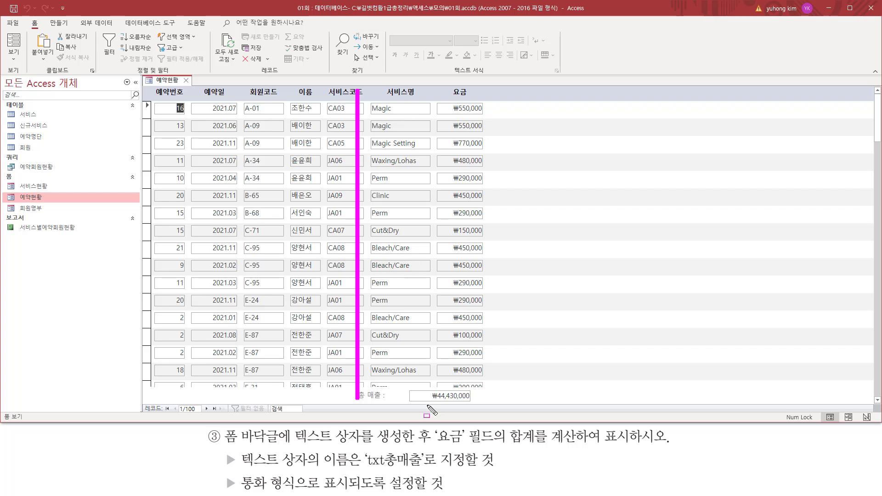
left_click_drag(411, 400, 414, 93)
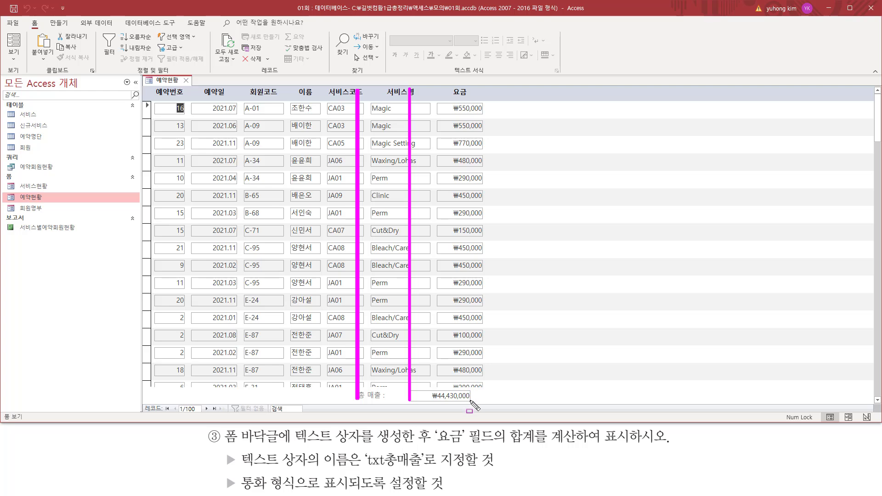
left_click_drag(470, 401, 471, 90)
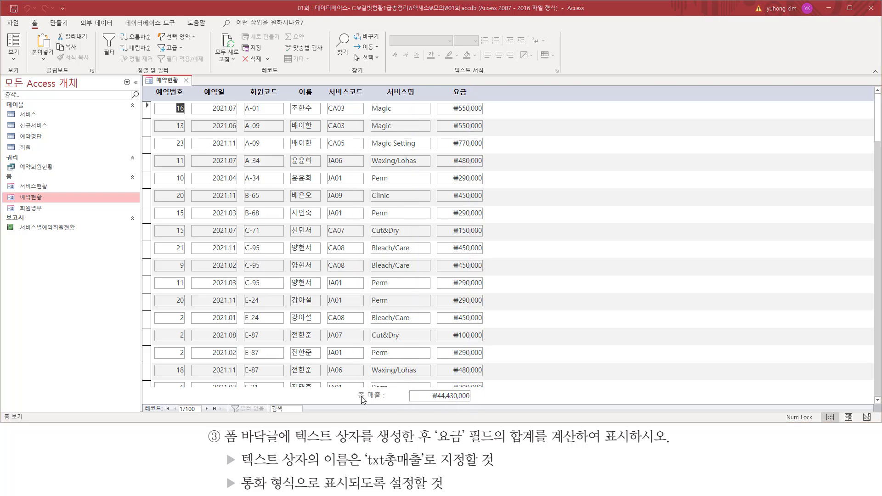
mouse_move(350, 385)
left_mouse_down()
mouse_move(372, 404)
mouse_move(477, 403)
left_mouse_up()
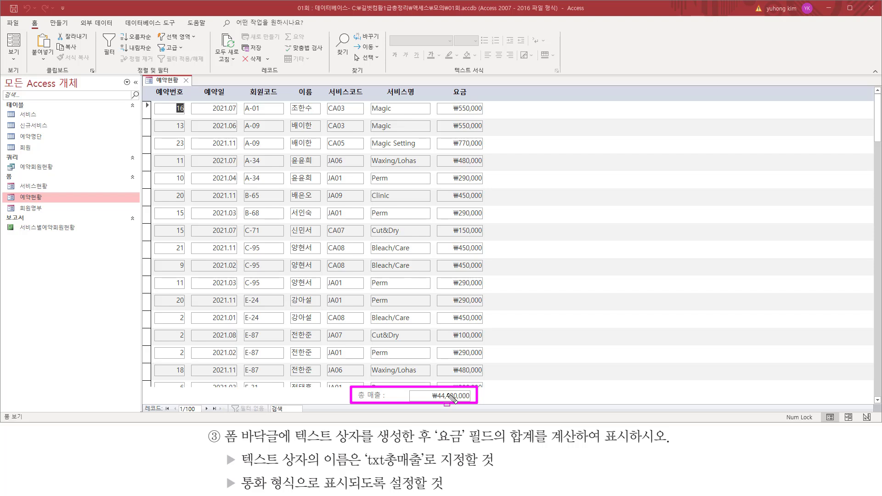
key("Escape")
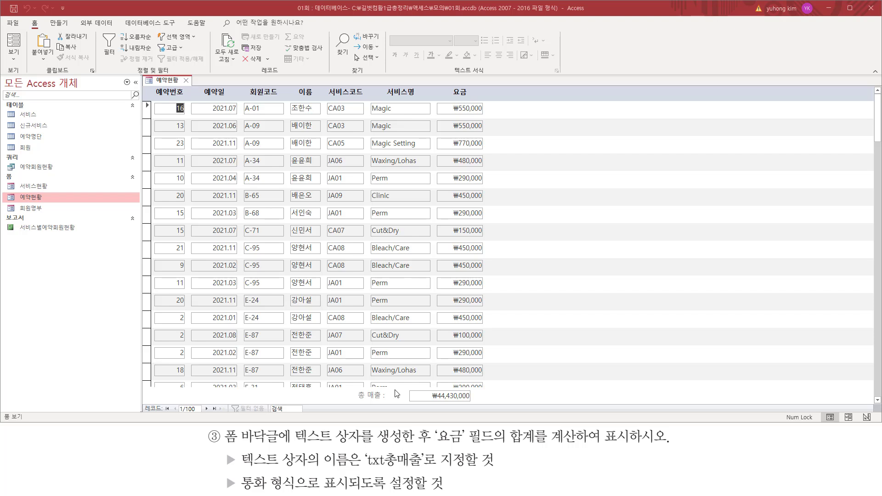
mouse_move(351, 386)
left_mouse_down()
mouse_move(365, 401)
mouse_move(482, 404)
left_mouse_up()
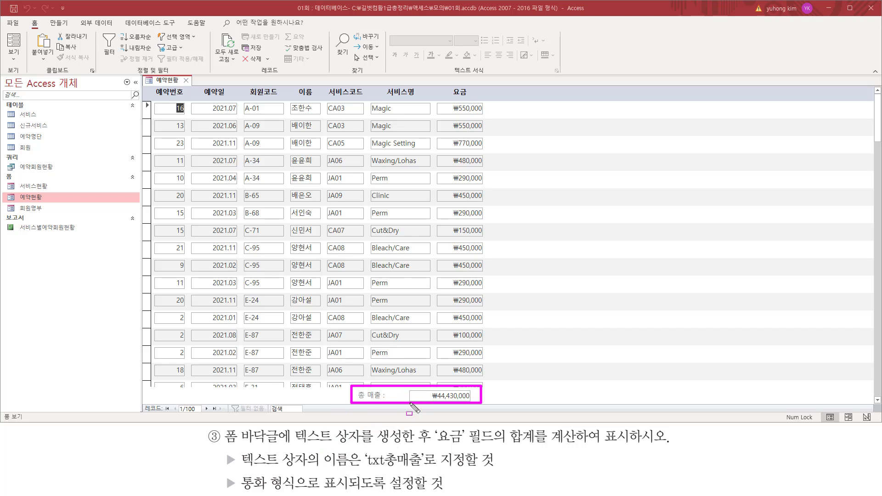
left_click_drag(210, 390, 332, 403)
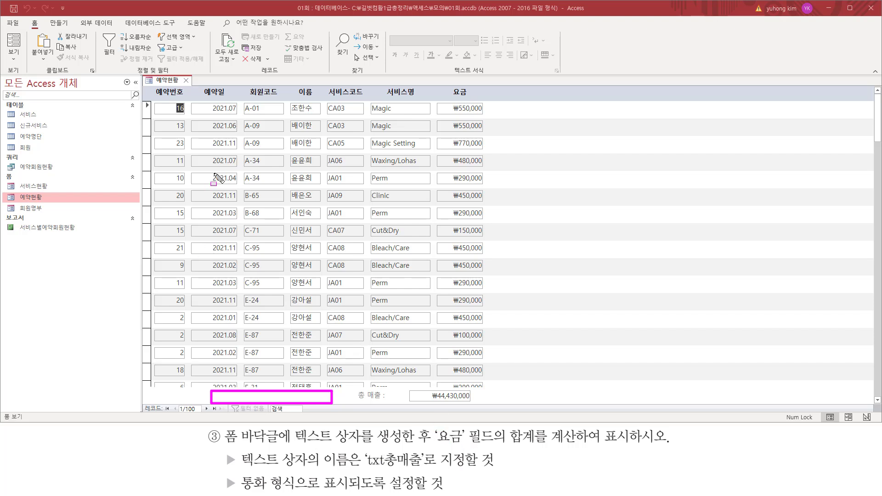
left_click_drag(179, 74, 192, 87)
key("Escape")
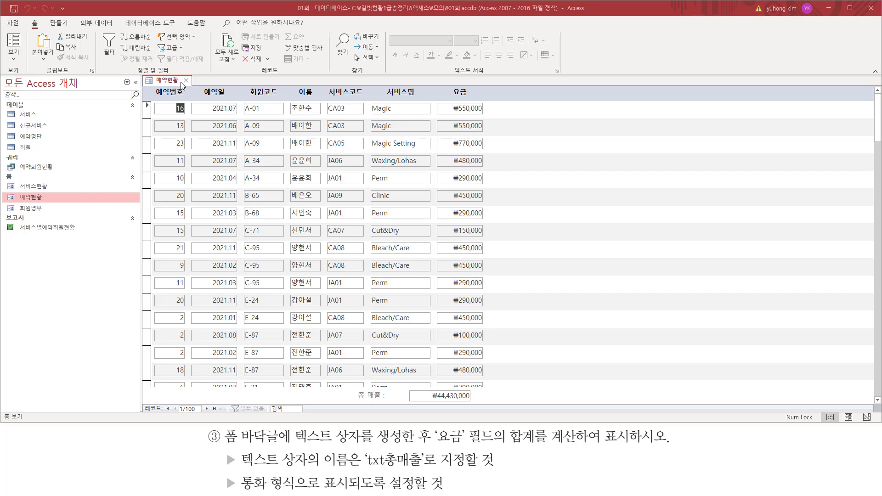
Close the 예약현황 form and save its design changes.
left_click(186, 81)
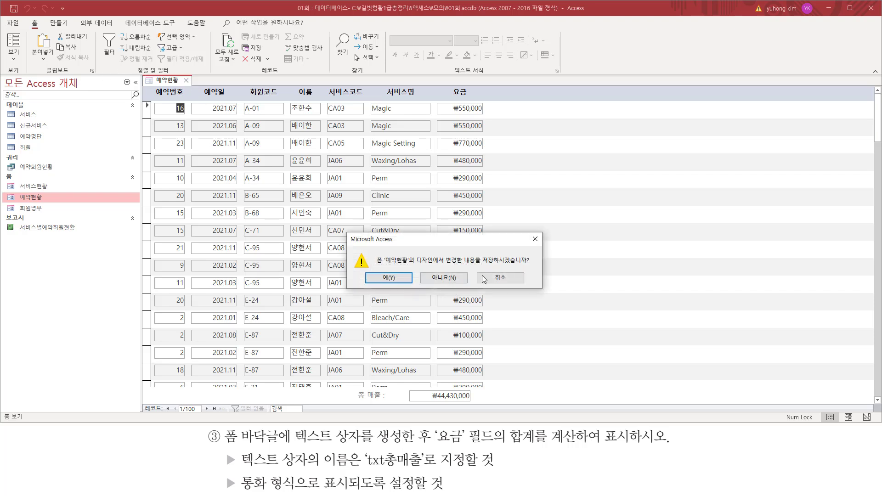
left_click_drag(481, 266, 532, 265)
key("Escape")
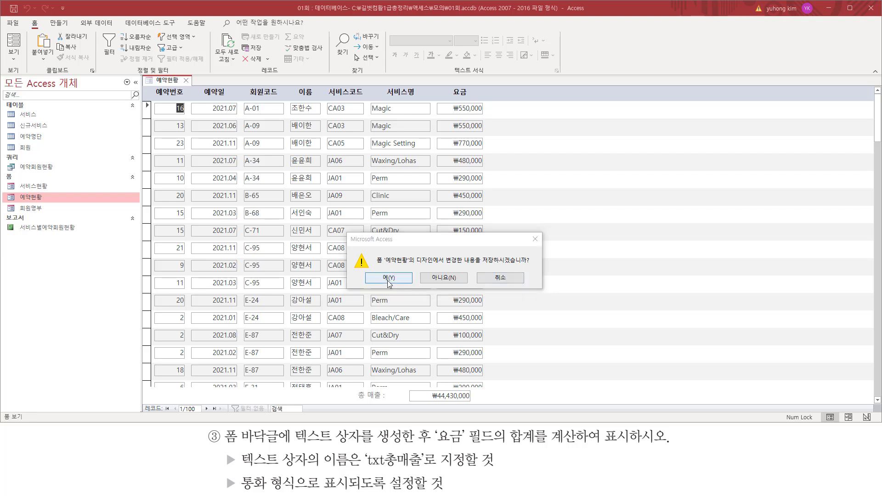
left_click(388, 279)
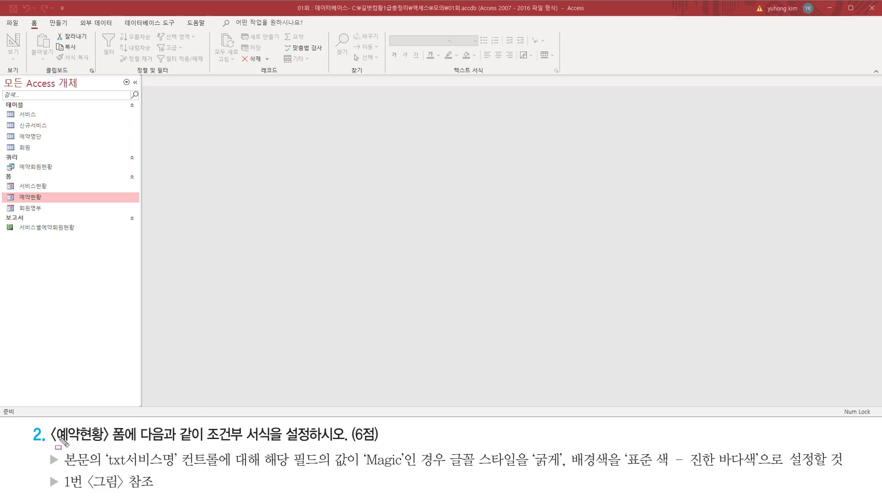
Open the 예약현황 form in 폼 보기 (Form View).
left_click_drag(51, 445, 125, 445)
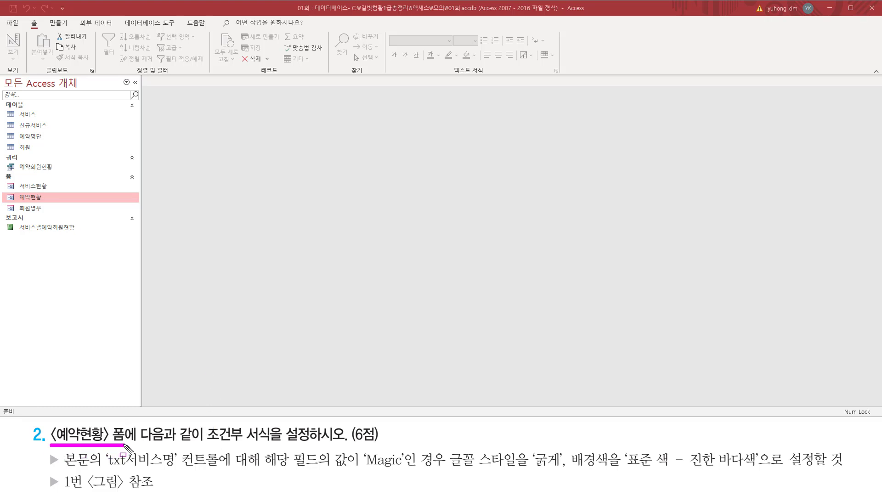
mouse_move(202, 423)
left_mouse_down()
mouse_move(287, 448)
mouse_move(275, 447)
mouse_move(352, 445)
left_mouse_up()
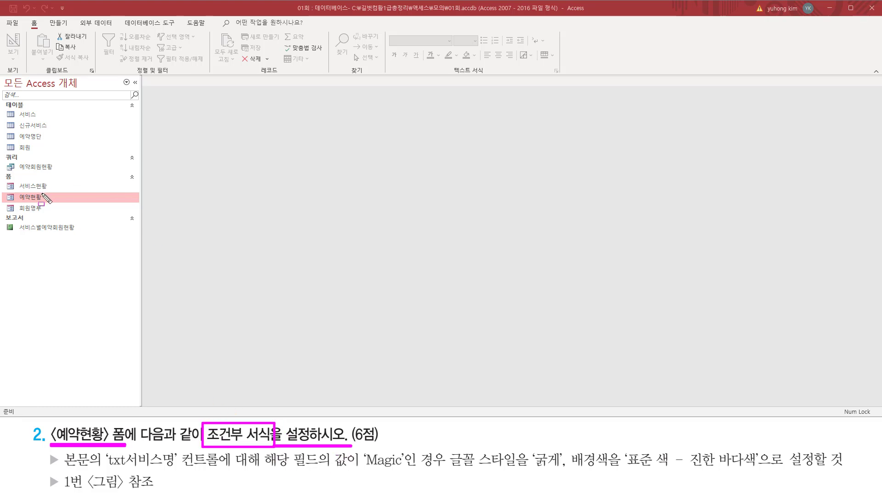
key("Escape")
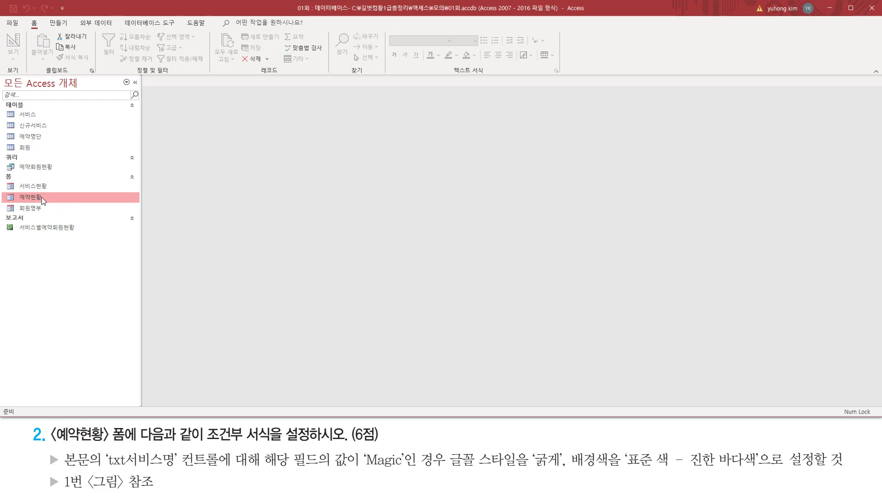
double_click(31, 197)
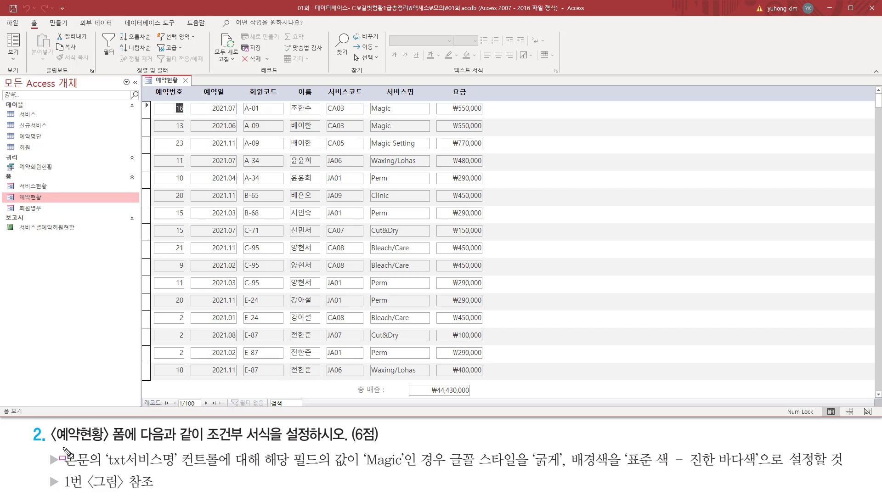
Examine the 서비스명 column of the 예약현황 form against the conditional formatting requirement for the value Magic.
left_click_drag(61, 447, 94, 469)
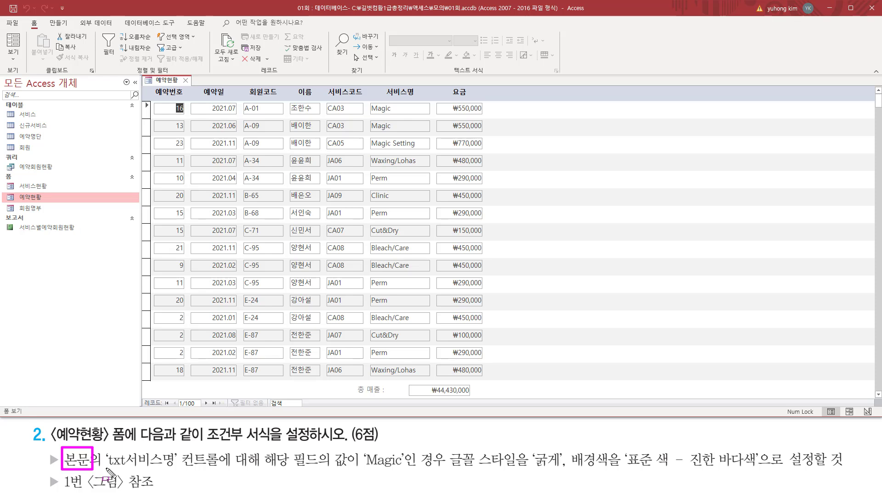
left_click_drag(107, 469, 175, 470)
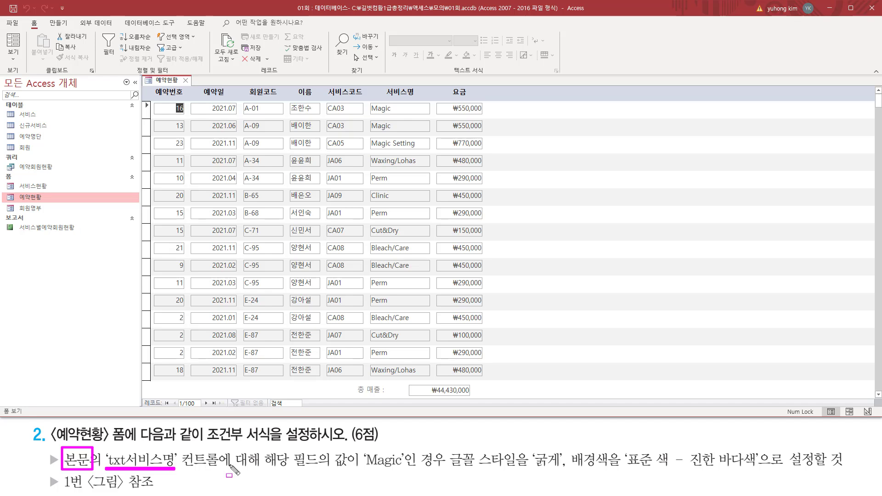
left_click_drag(266, 472, 353, 472)
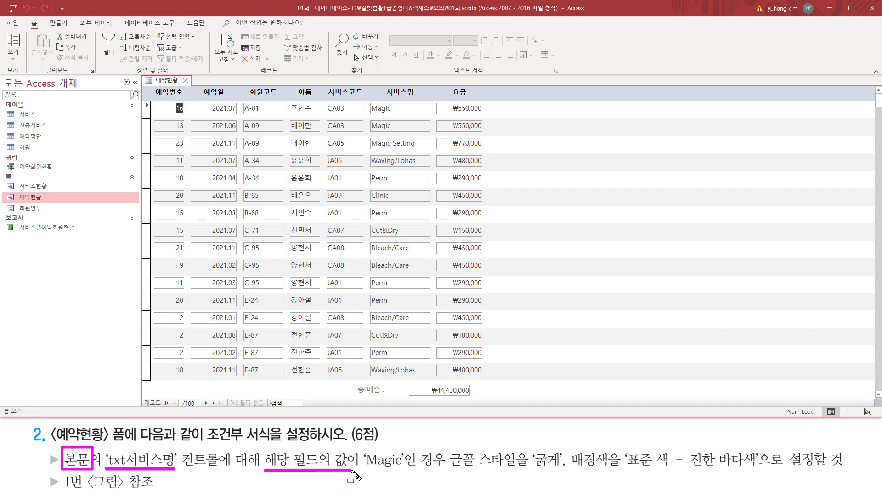
mouse_move(289, 450)
left_mouse_down()
mouse_move(303, 465)
mouse_move(345, 469)
mouse_move(350, 451)
mouse_move(417, 468)
mouse_move(758, 470)
left_mouse_up()
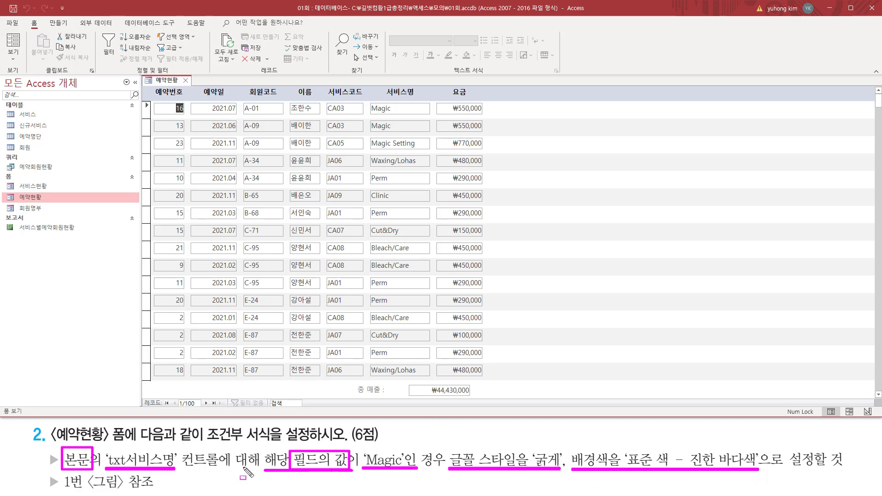
left_click_drag(382, 83, 419, 98)
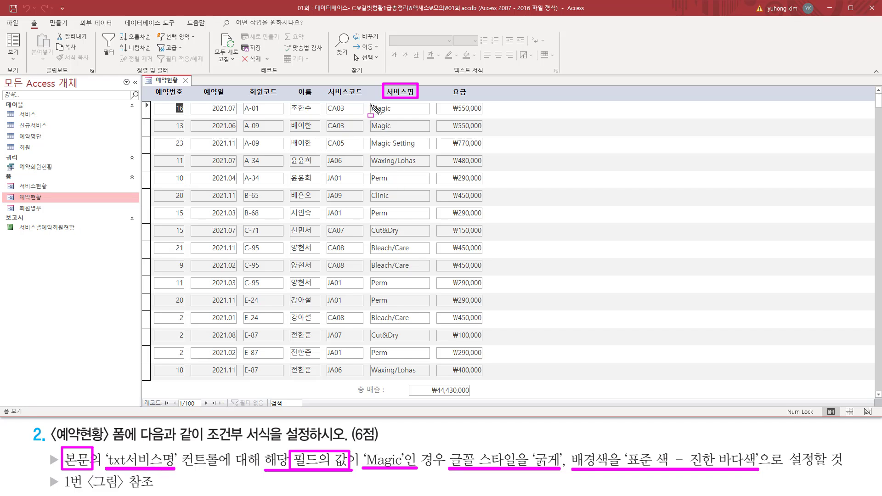
mouse_move(371, 103)
left_mouse_down()
mouse_move(430, 216)
mouse_move(433, 386)
mouse_move(432, 377)
left_mouse_up()
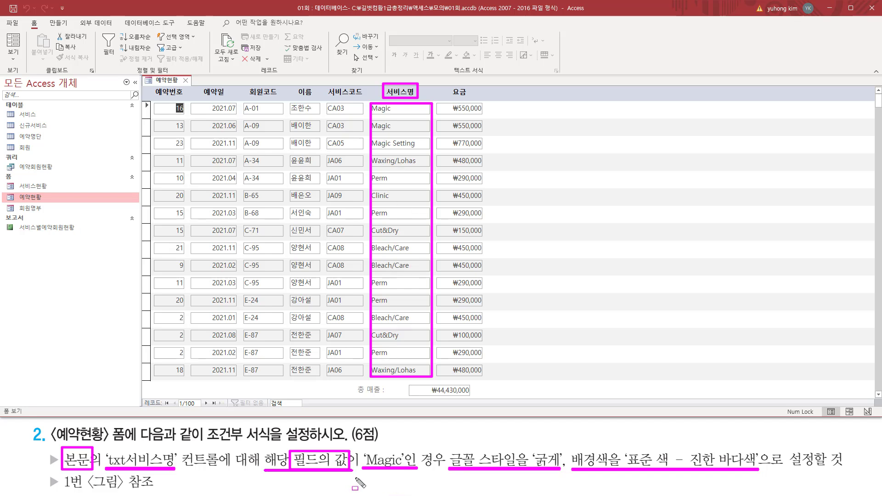
left_click_drag(359, 473, 417, 474)
left_click_drag(58, 490, 167, 490)
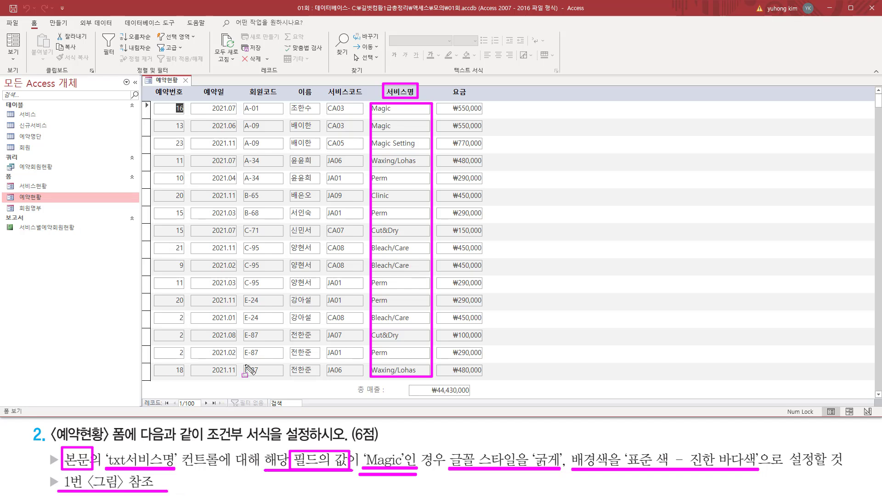
key("Escape")
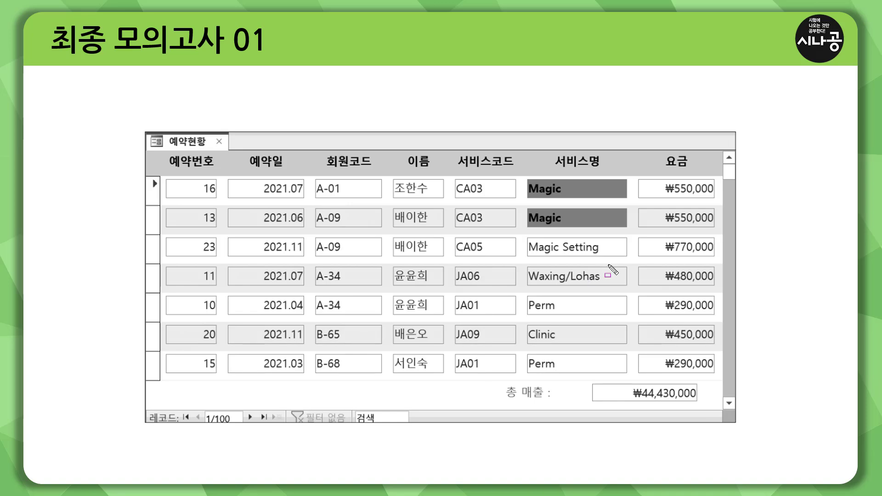
left_click_drag(524, 202, 629, 203)
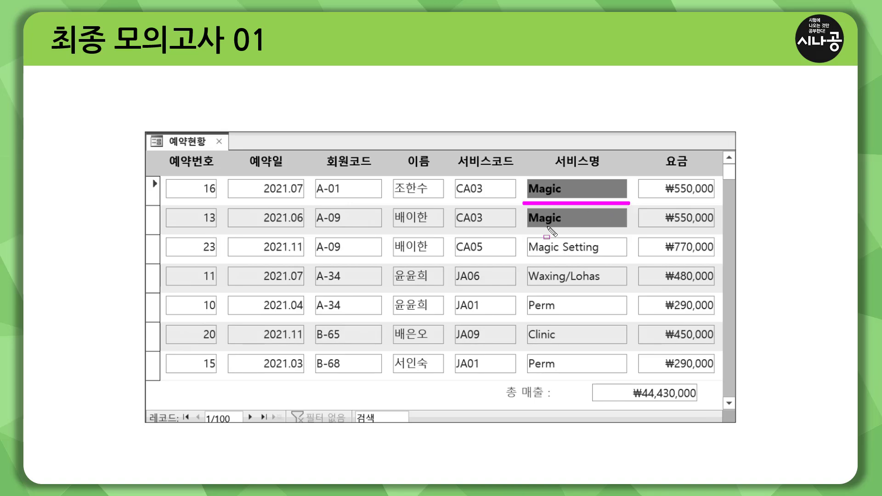
left_click_drag(523, 232, 630, 232)
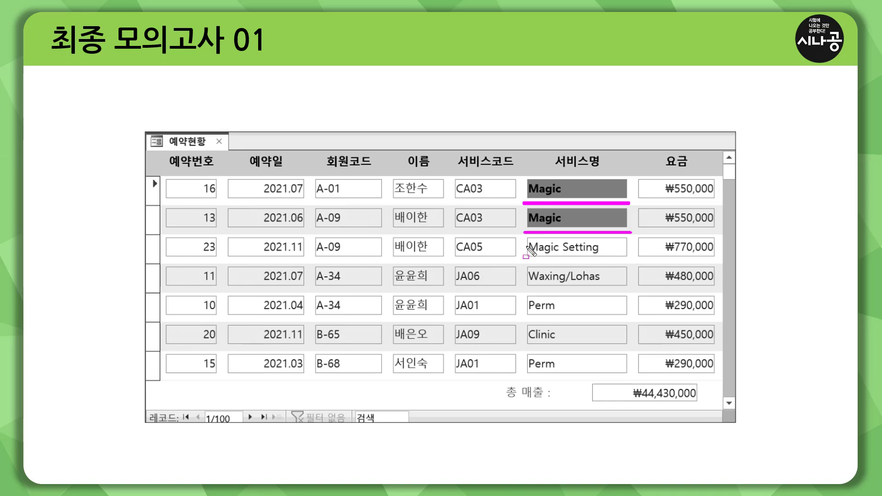
left_click_drag(526, 248, 604, 248)
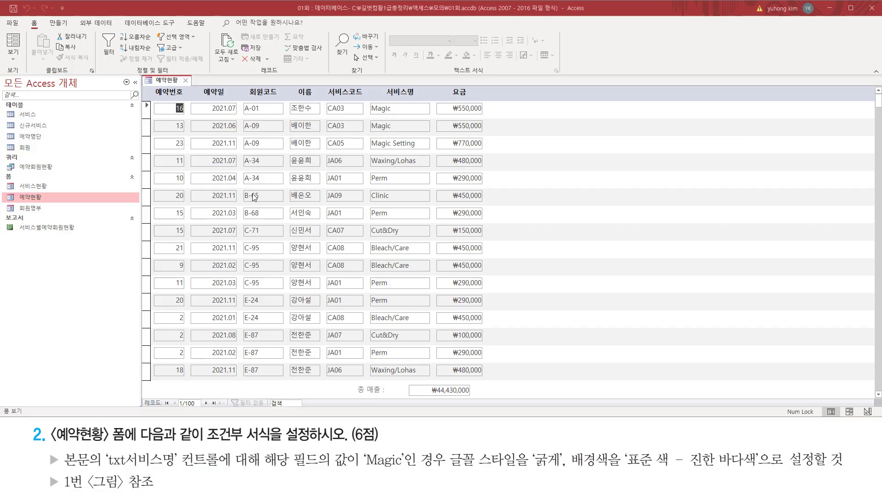
Switch the 예약현황 form to 디자인 보기 (Design View) and select the txt서비스명 text box in the 본문 (Detail) section.
right_click(170, 82)
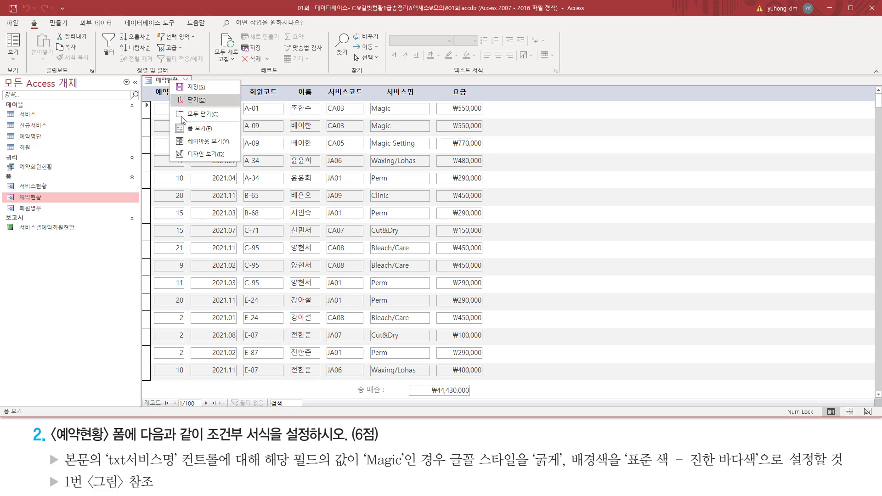
left_click(190, 156)
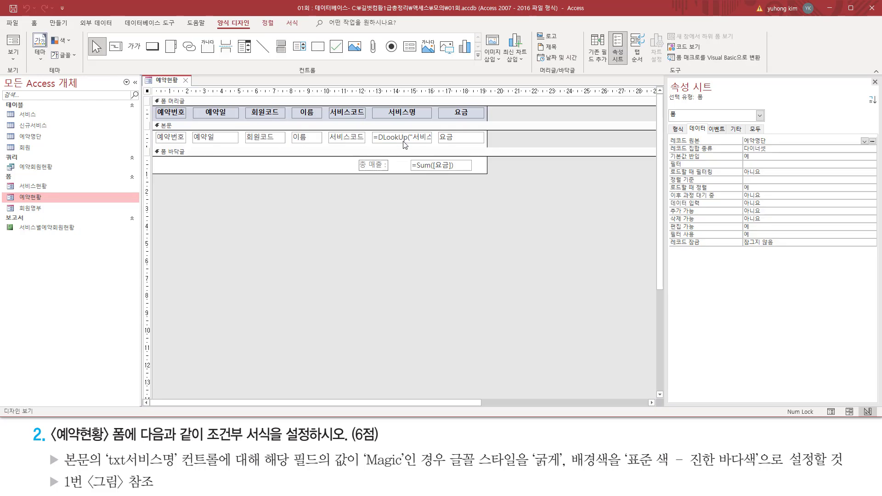
left_click_drag(372, 106, 428, 120)
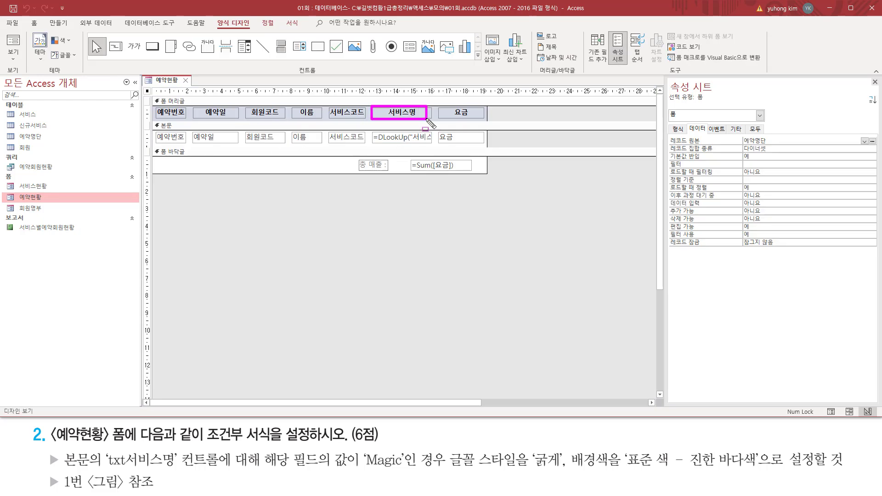
left_click_drag(371, 129, 411, 141)
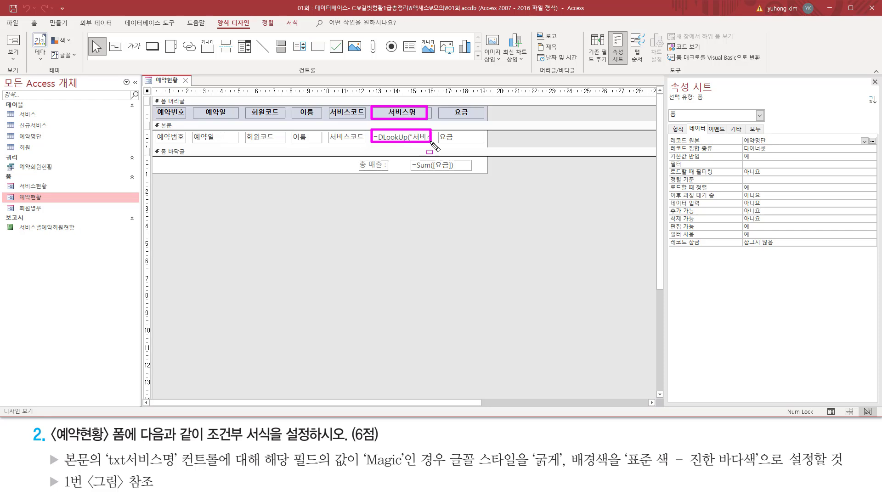
left_click(405, 138)
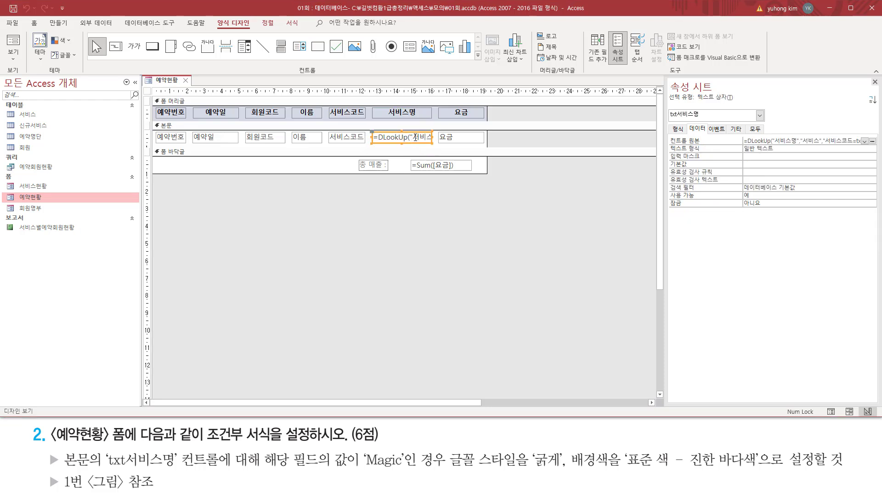
left_click_drag(665, 119, 696, 120)
left_click_drag(105, 467, 197, 468)
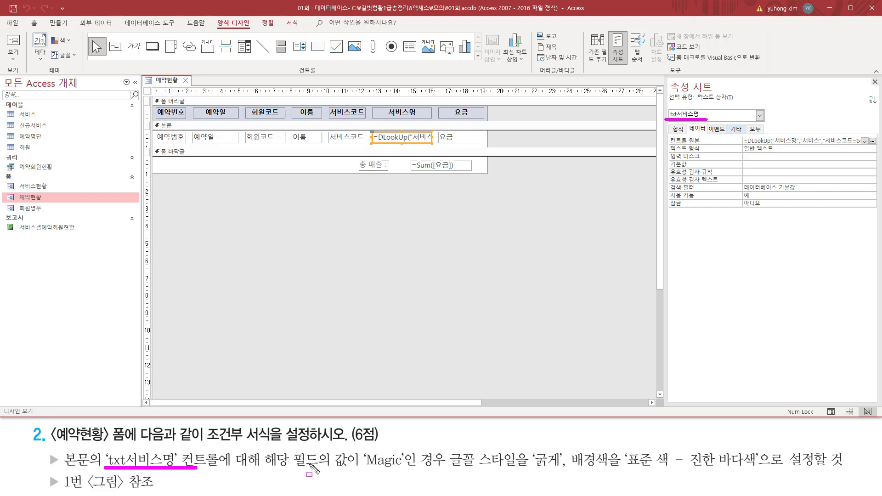
mouse_move(293, 446)
left_mouse_down()
mouse_move(294, 455)
mouse_move(347, 472)
mouse_move(421, 472)
left_mouse_up()
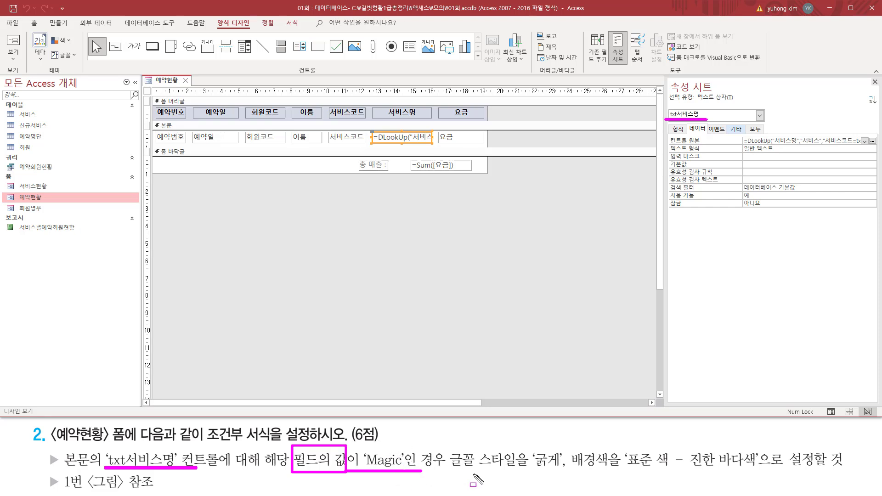
left_click_drag(444, 444, 762, 473)
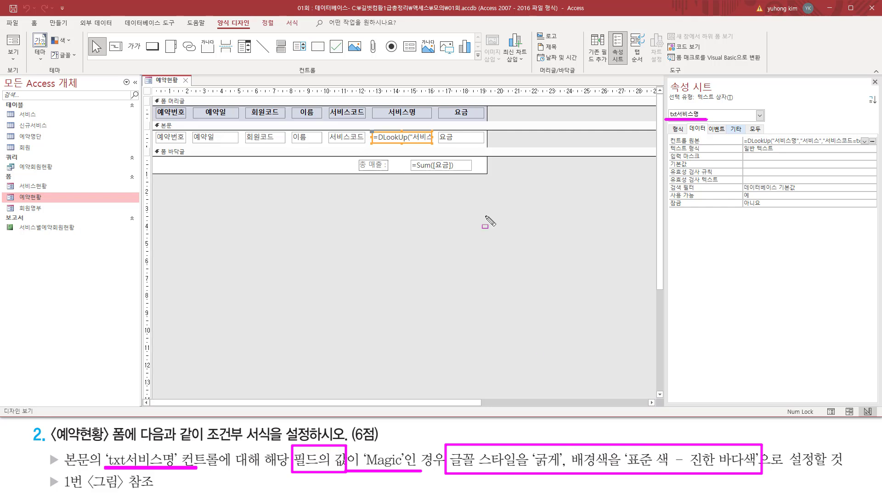
mouse_move(369, 128)
left_mouse_down()
mouse_move(443, 152)
mouse_move(435, 148)
left_mouse_up()
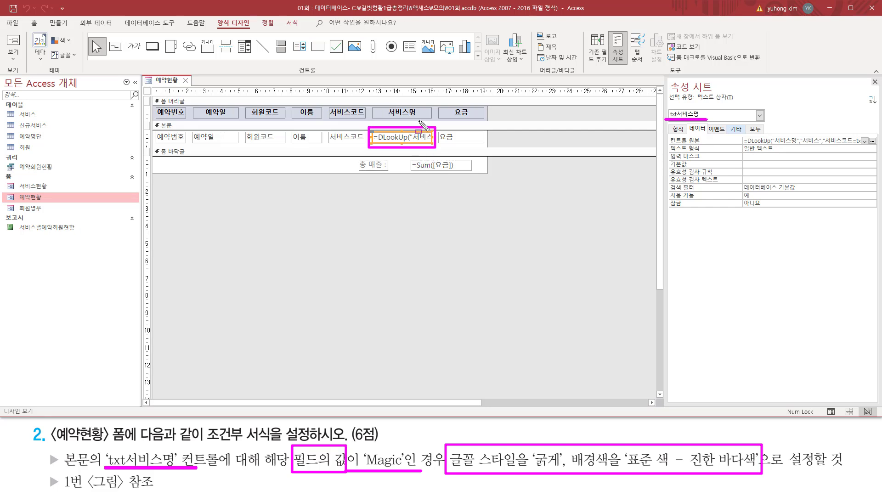
Open the 조건부 서식 규칙 관리자 (Conditional Formatting Rules Manager) for txt서비스명 and move it clear of the form's controls.
left_click_drag(283, 18, 302, 29)
key("Escape")
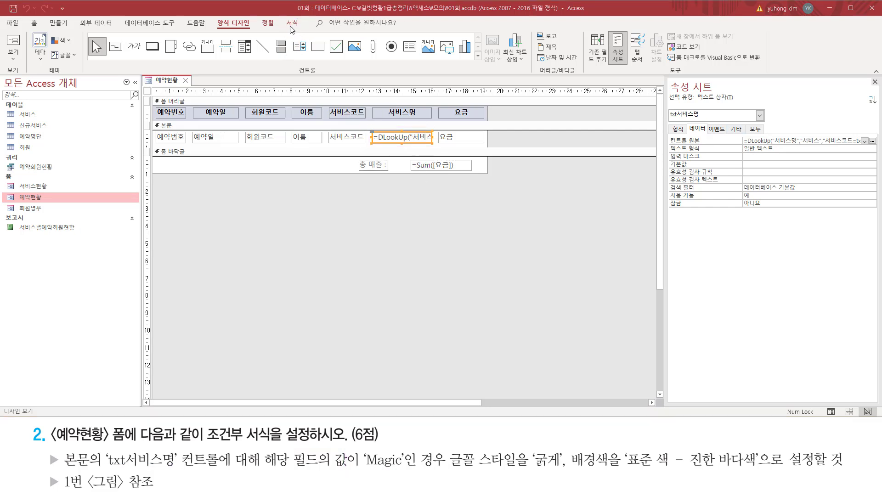
left_click(292, 24)
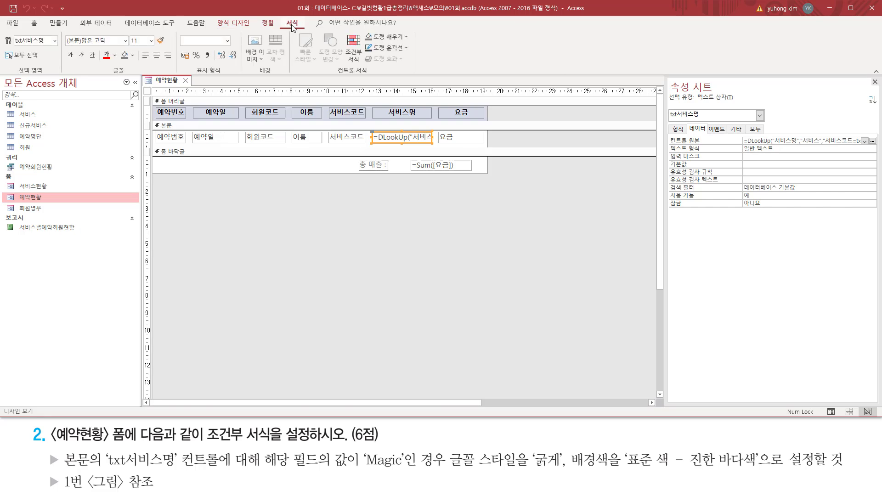
key("ctrl+2")
left_click_drag(334, 76, 374, 77)
left_click_drag(341, 31, 365, 66)
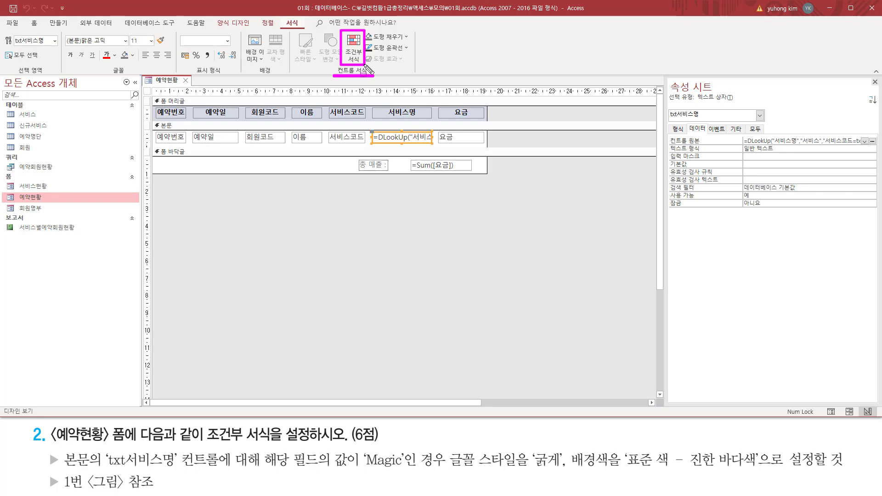
key("Escape")
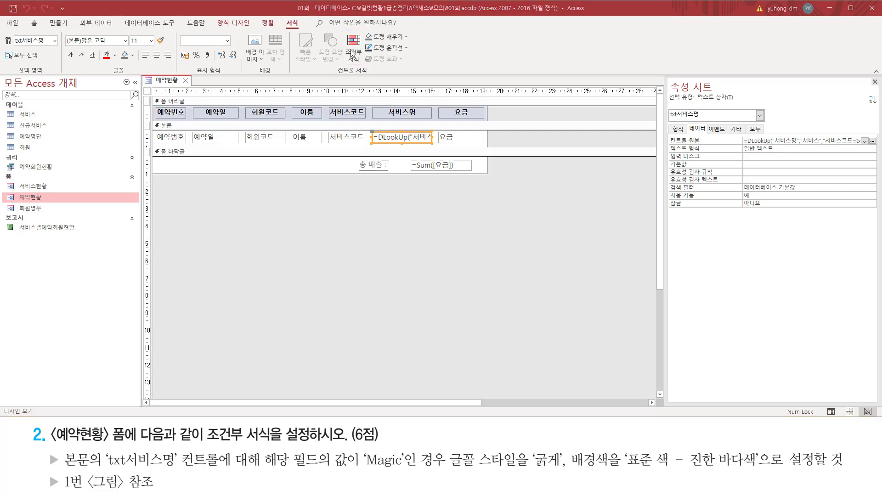
left_click(353, 54)
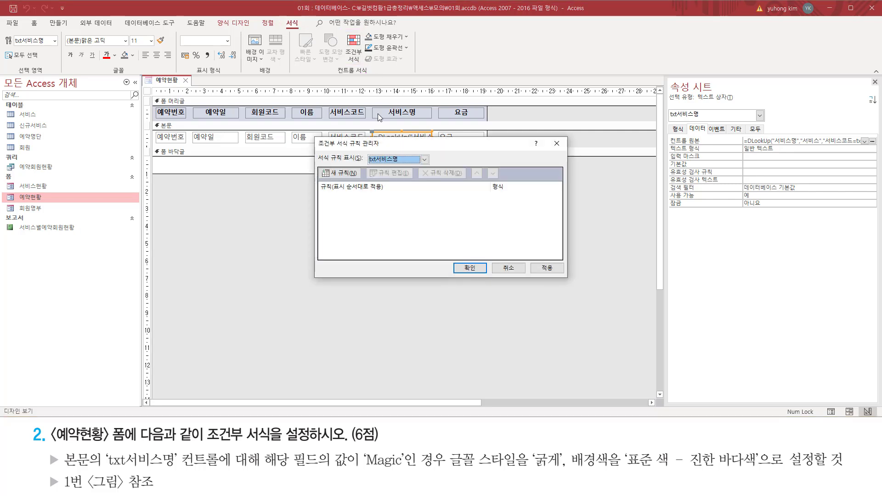
left_click_drag(391, 147, 374, 206)
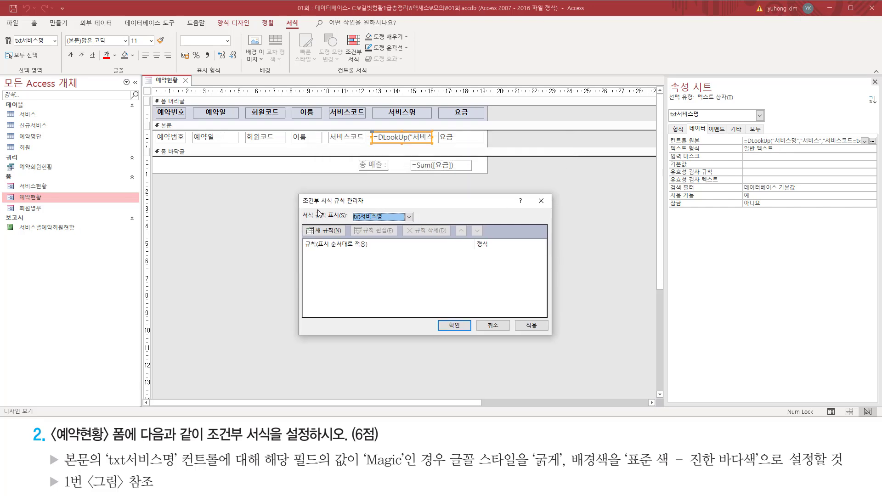
Start a new conditional formatting rule for the txt서비스명 control.
mouse_move(296, 195)
left_mouse_down()
mouse_move(398, 221)
mouse_move(540, 333)
mouse_move(554, 335)
left_mouse_up()
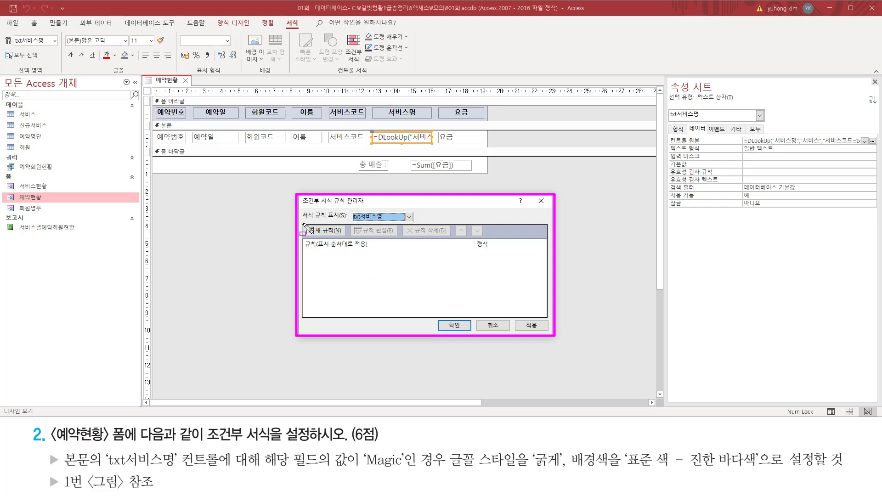
left_click_drag(304, 224, 347, 239)
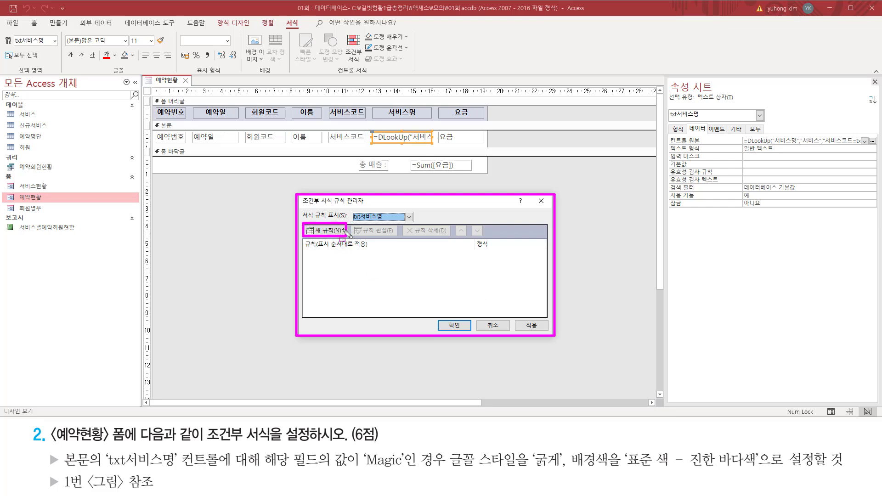
left_click(340, 231)
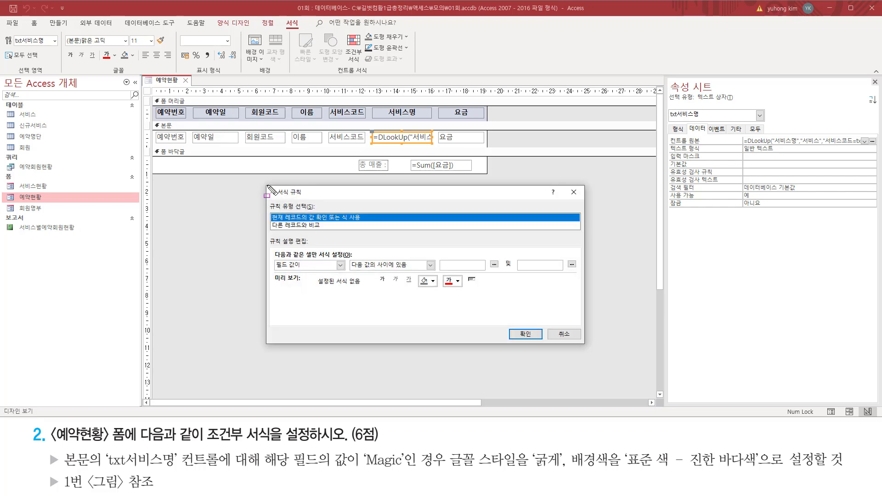
Make the new rule's condition compare 필드 값이 (Field Value Is) using the operator 다음 값과 같음 (equal to).
left_click_drag(267, 186, 586, 345)
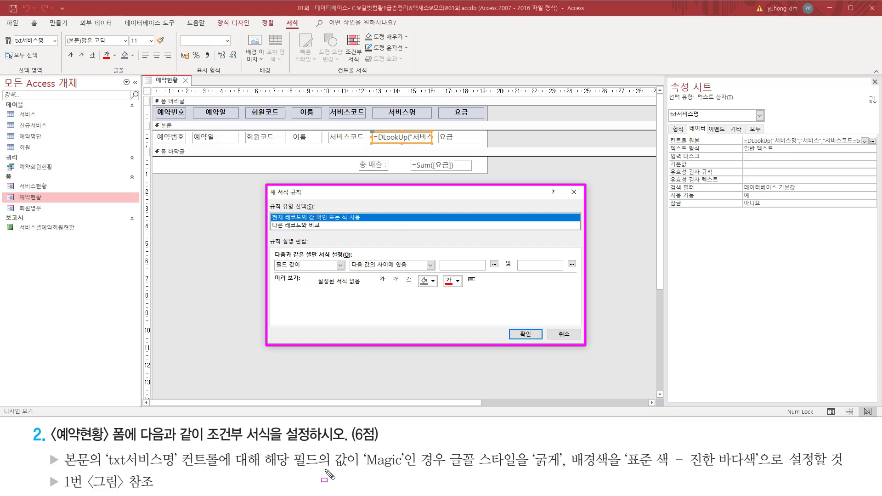
mouse_move(294, 471)
left_mouse_down()
mouse_move(410, 469)
mouse_move(362, 450)
left_mouse_up()
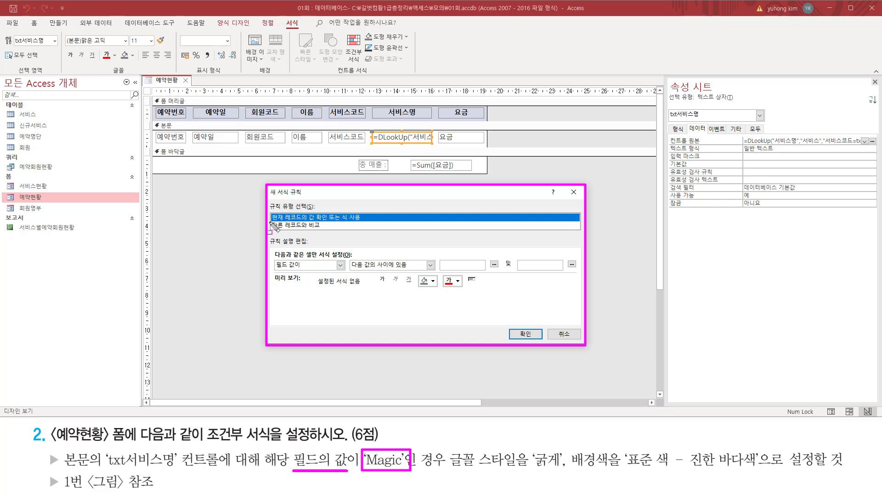
mouse_move(271, 222)
left_mouse_down()
mouse_move(305, 220)
mouse_move(314, 208)
mouse_move(327, 222)
mouse_move(369, 221)
left_mouse_up()
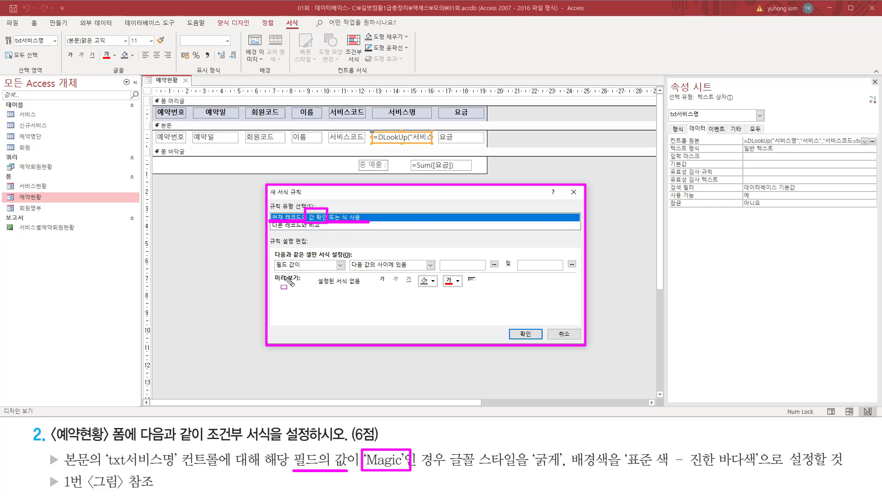
left_click_drag(276, 270, 303, 270)
left_click_drag(351, 270, 407, 270)
key("Escape")
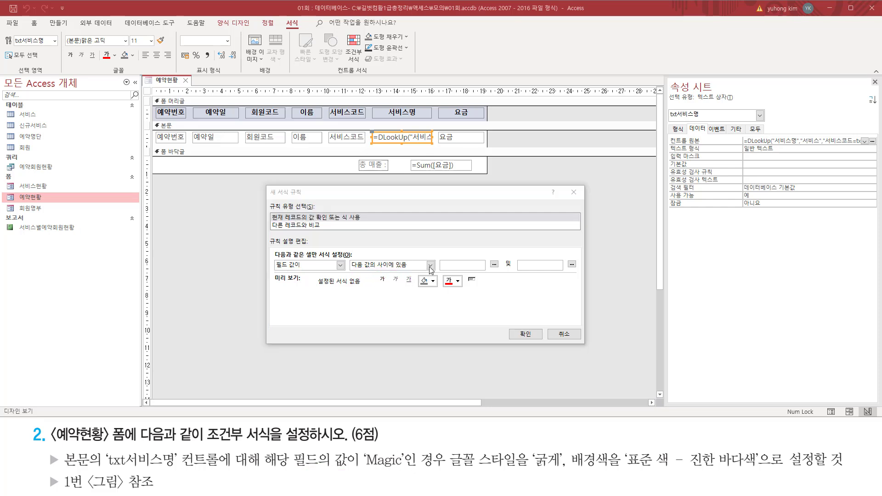
left_click(431, 265)
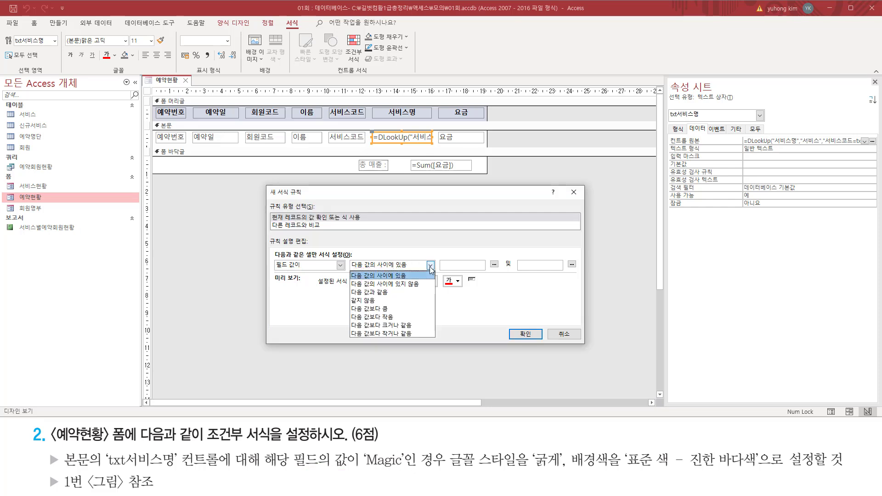
left_click(411, 296)
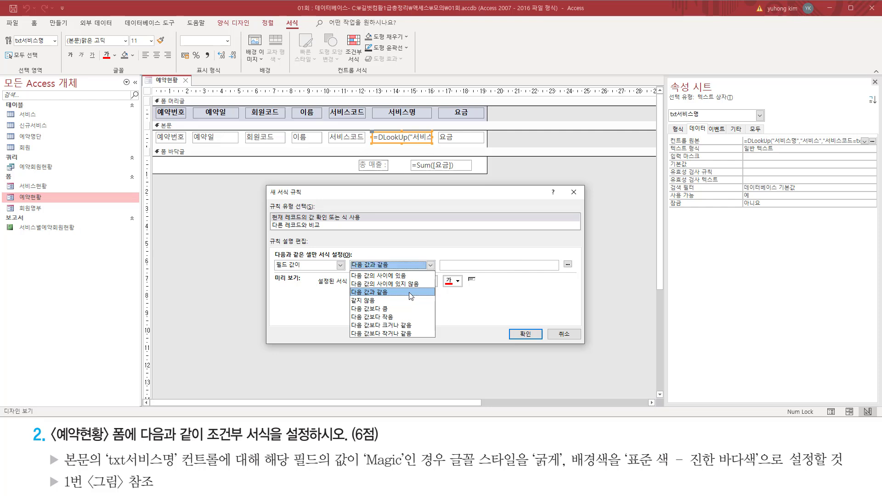
Enter "Magic", including the double quotation marks, as the rule's comparison value.
left_click_drag(441, 270, 494, 270)
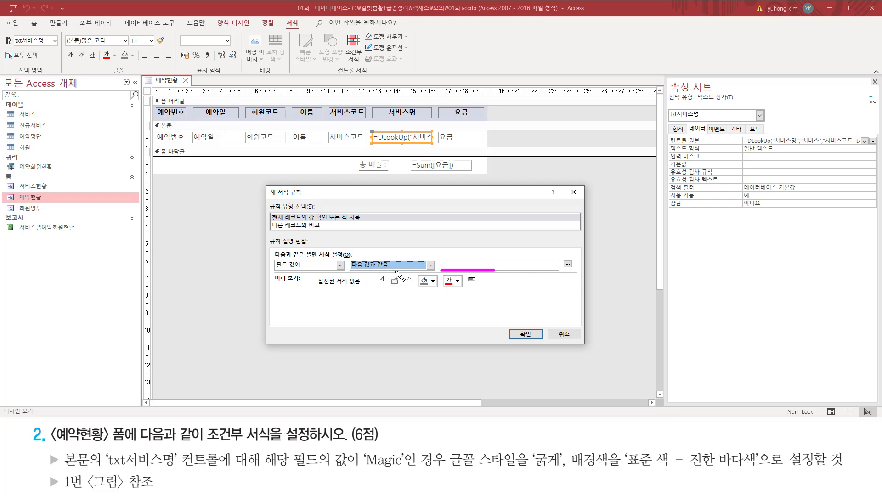
left_click_drag(376, 269, 393, 269)
key("Escape")
left_click(469, 266)
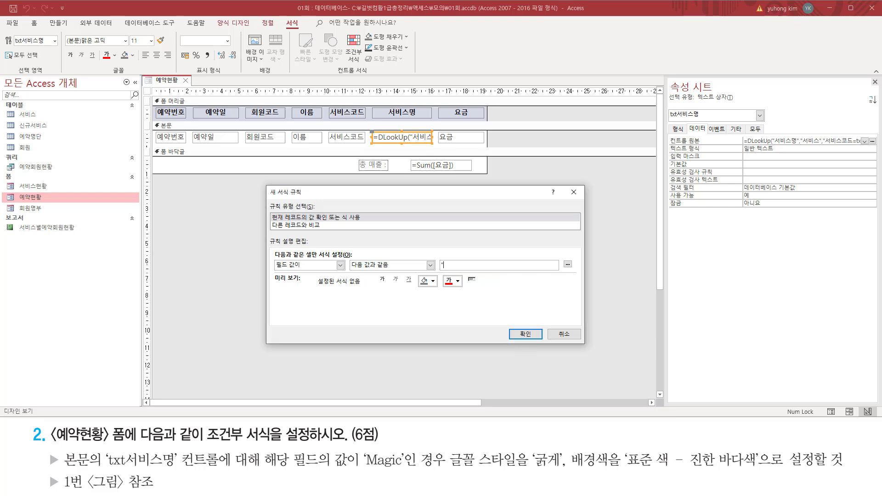
type("\"Magic\"")
left_click_drag(438, 271, 466, 272)
left_click_drag(359, 469, 406, 469)
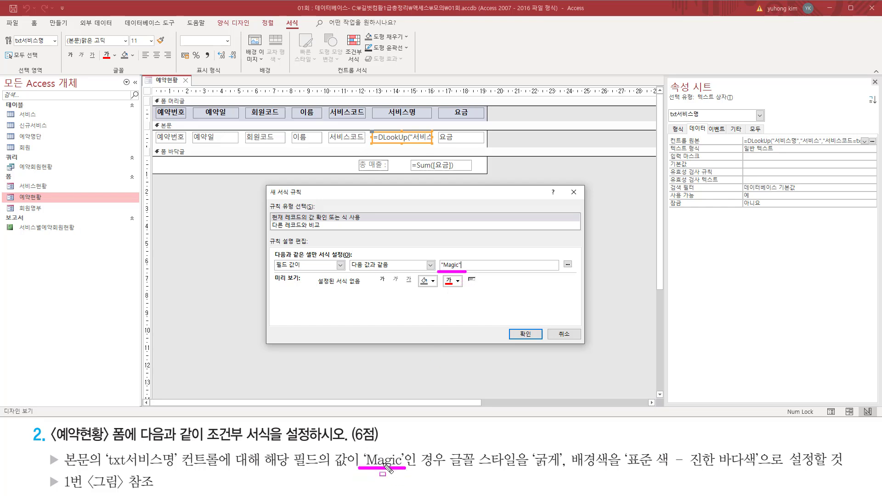
left_click_drag(275, 271, 307, 272)
left_click_drag(376, 270, 389, 270)
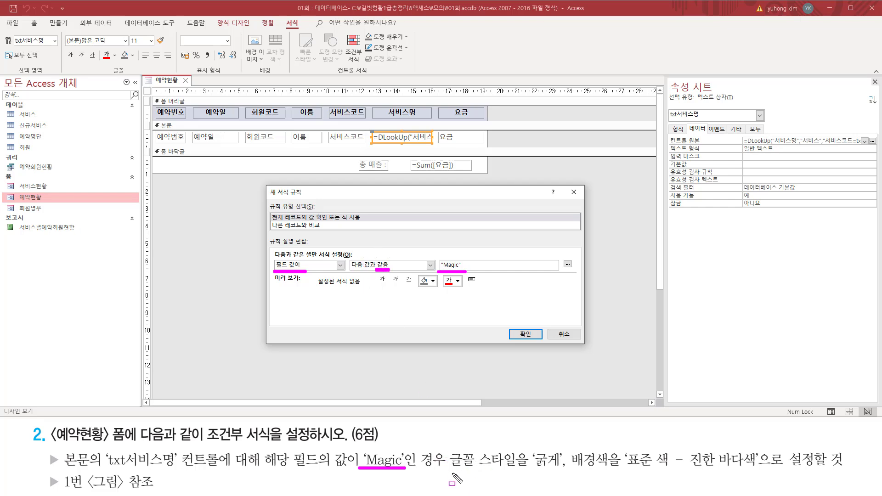
Set the rule's font style to 굵게 (Bold).
left_click_drag(452, 470, 563, 472)
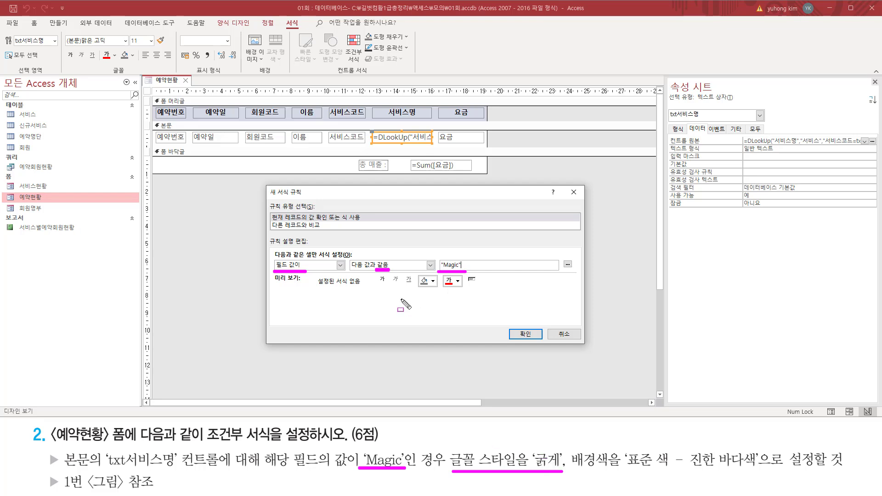
left_click_drag(376, 274, 386, 286)
key("Escape")
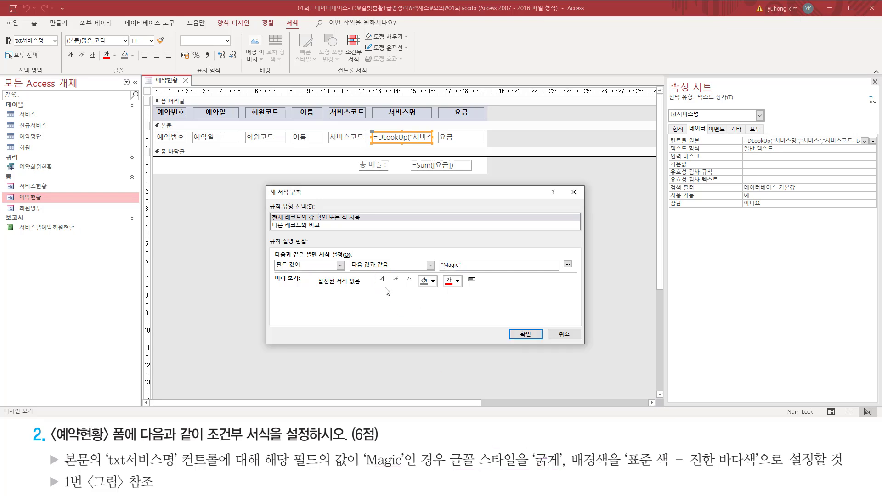
left_click(383, 279)
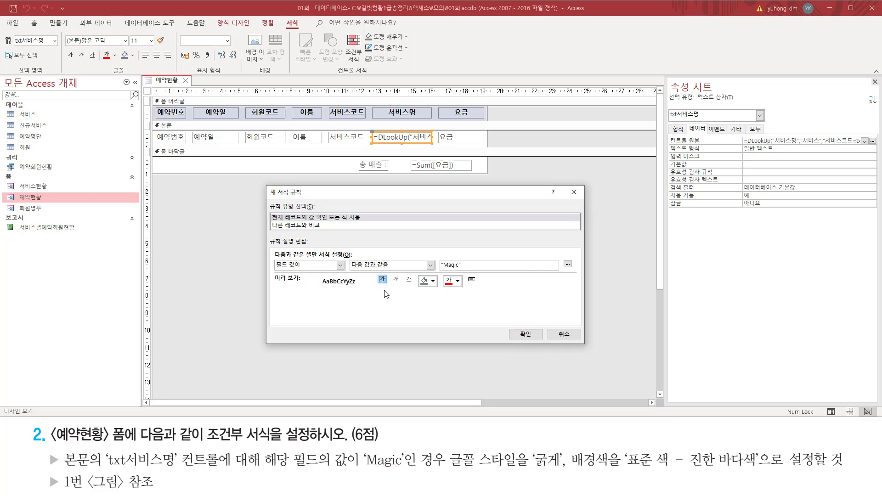
Set the rule's background color to 진한 바다색 from the 표준 색 (standard colors) palette.
mouse_move(570, 470)
left_mouse_down()
mouse_move(601, 473)
mouse_move(615, 444)
left_mouse_up()
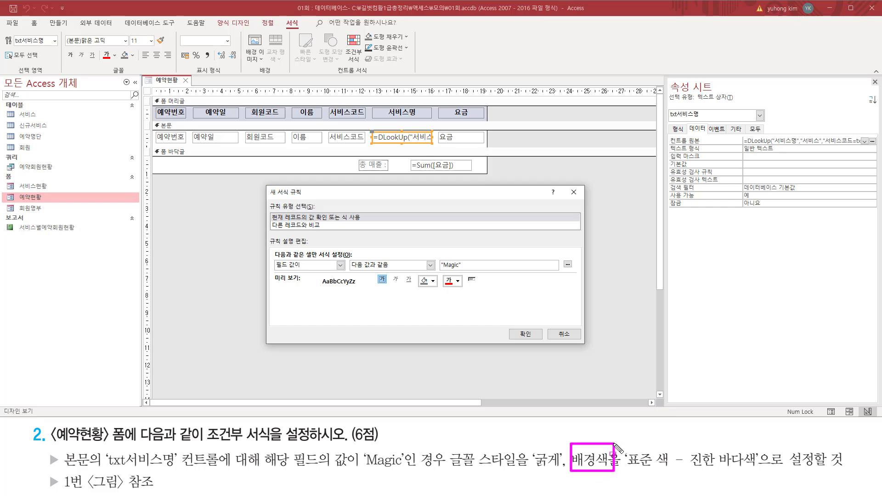
mouse_move(416, 288)
left_mouse_down()
mouse_move(416, 274)
mouse_move(440, 290)
left_mouse_up()
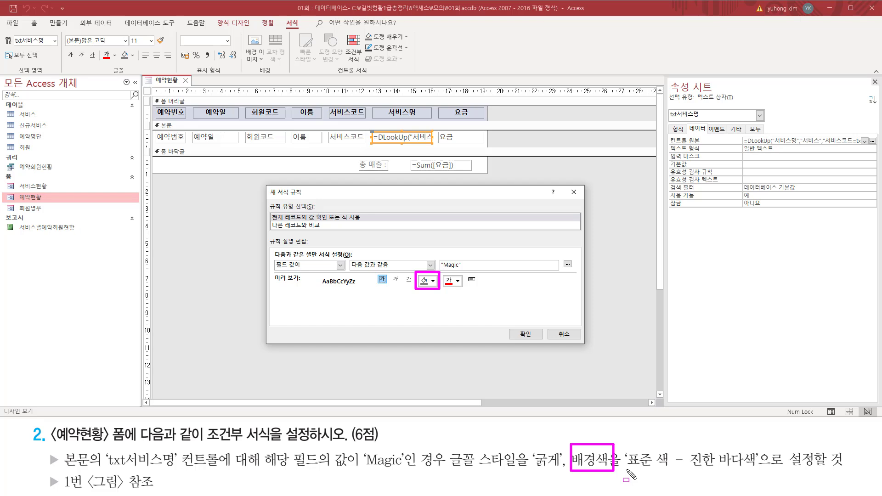
left_click_drag(627, 471, 759, 469)
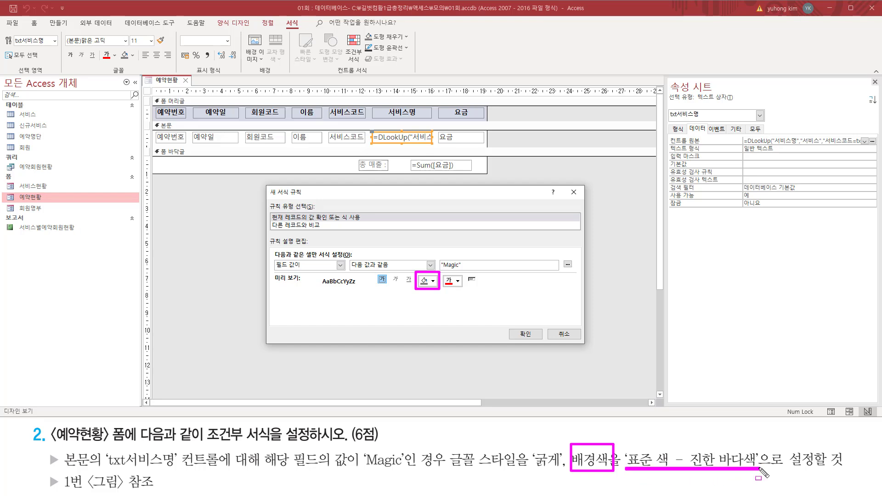
key("Escape")
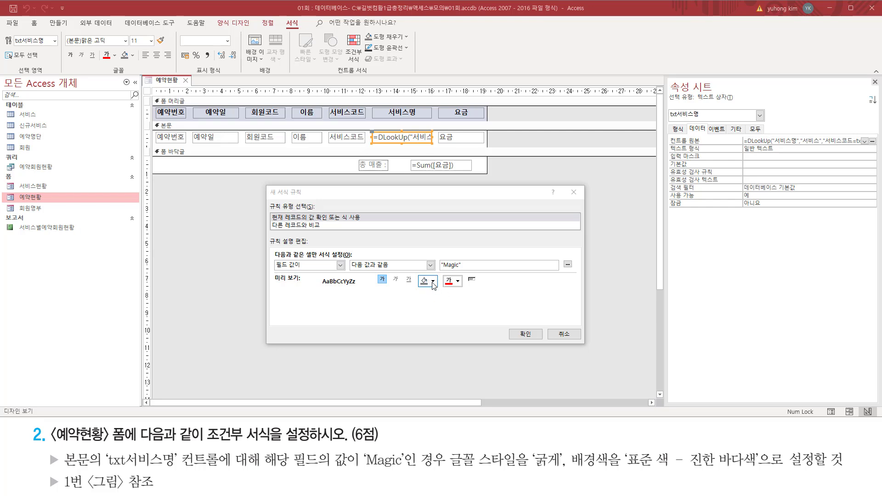
left_click(432, 285)
left_click(433, 284)
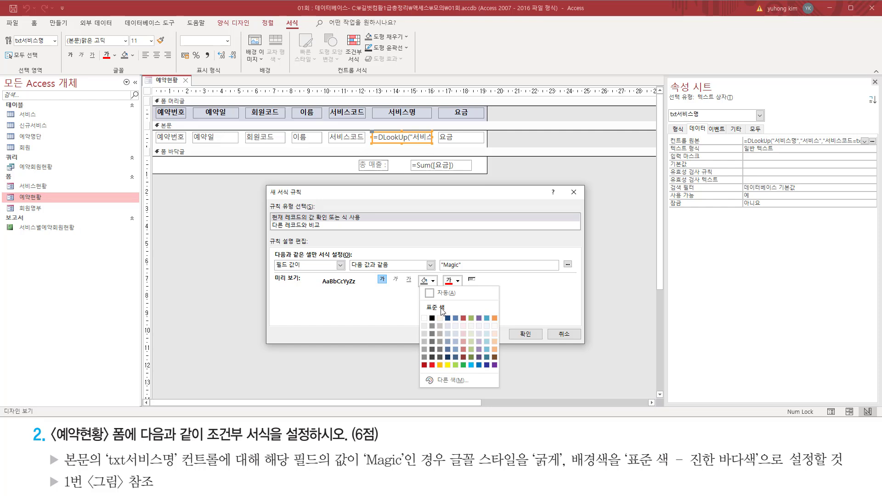
left_click(486, 318)
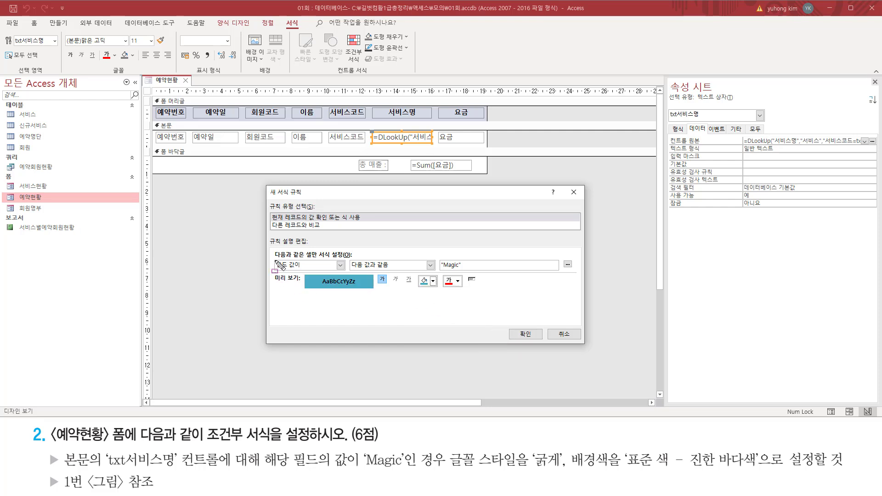
Confirm the new Magic rule and accept the conditional formatting rules for txt서비스명.
left_click_drag(269, 257, 475, 272)
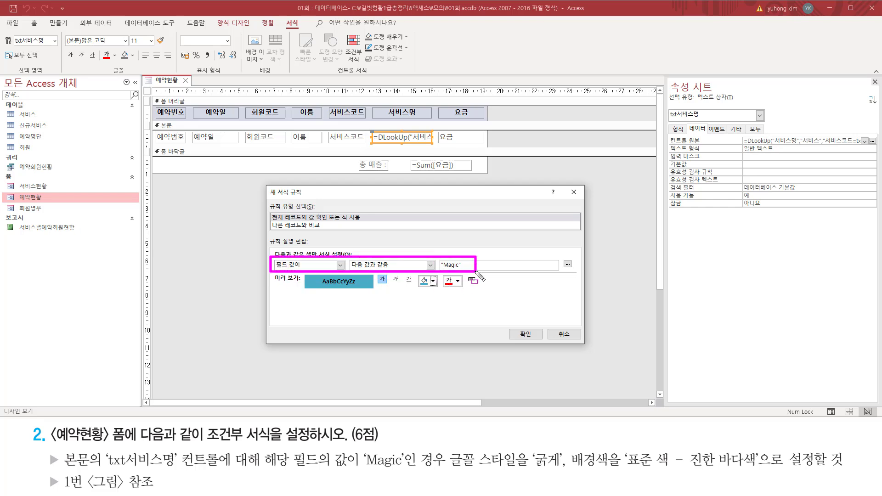
mouse_move(300, 293)
left_mouse_down()
mouse_move(352, 299)
mouse_move(377, 275)
left_mouse_up()
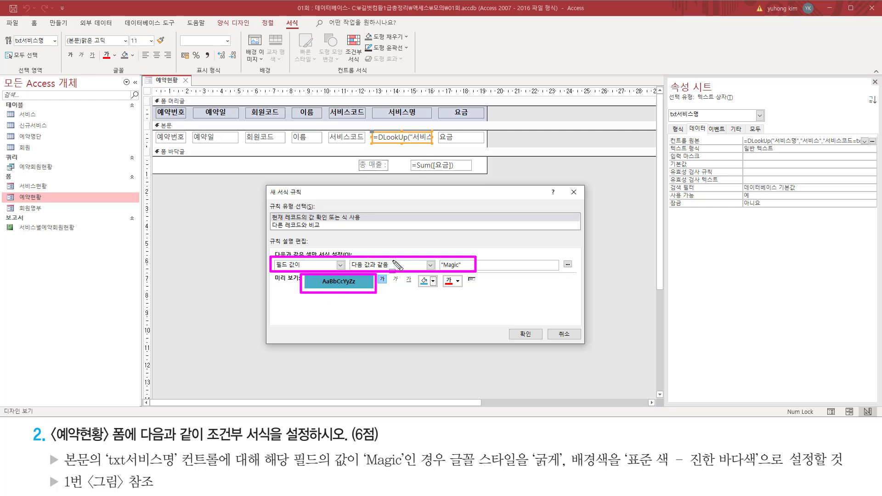
left_click_drag(507, 323, 543, 343)
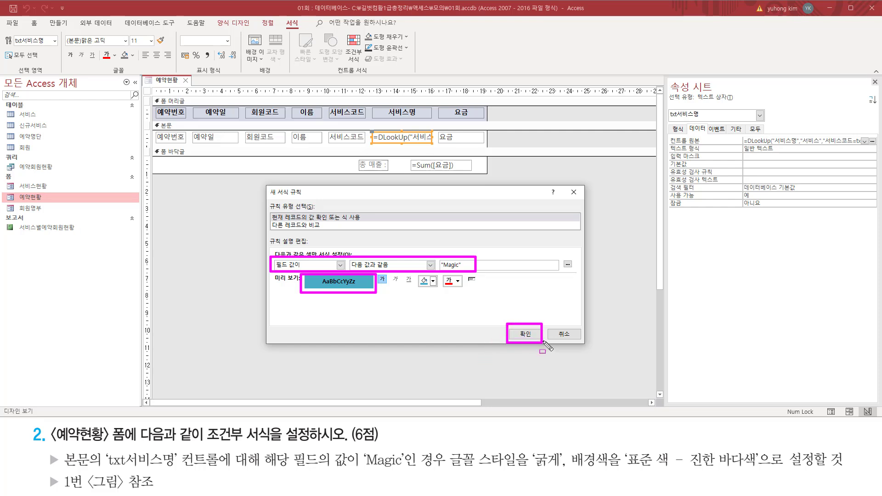
key("Escape")
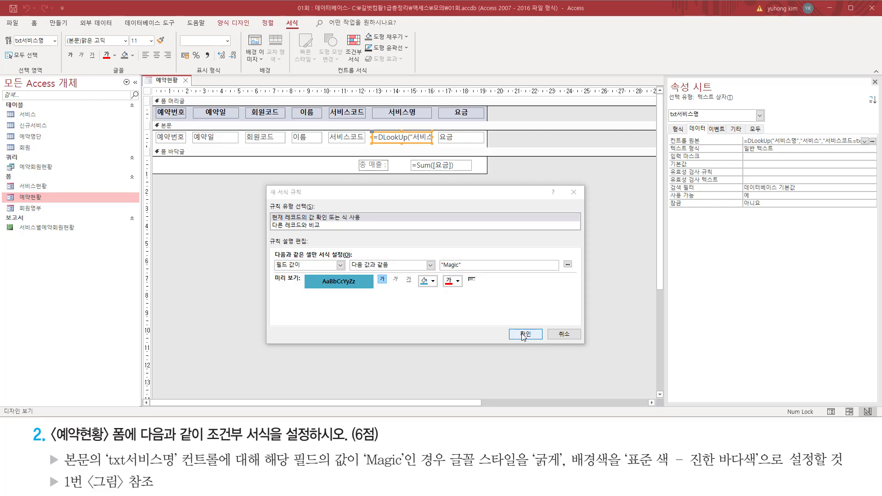
left_click(523, 333)
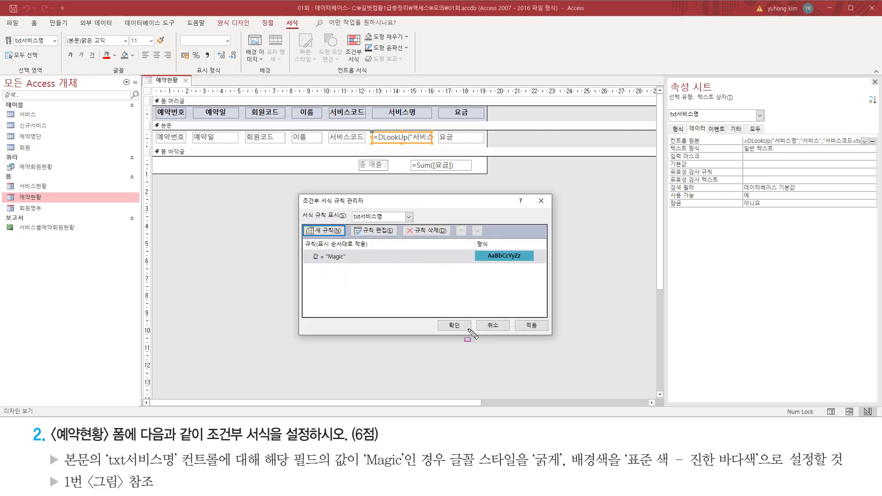
left_click_drag(437, 315, 466, 334)
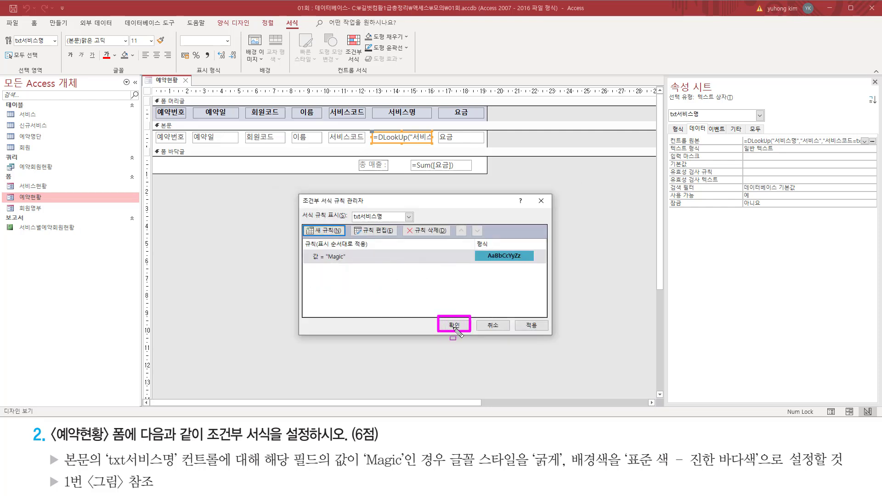
key("Escape")
left_click(455, 326)
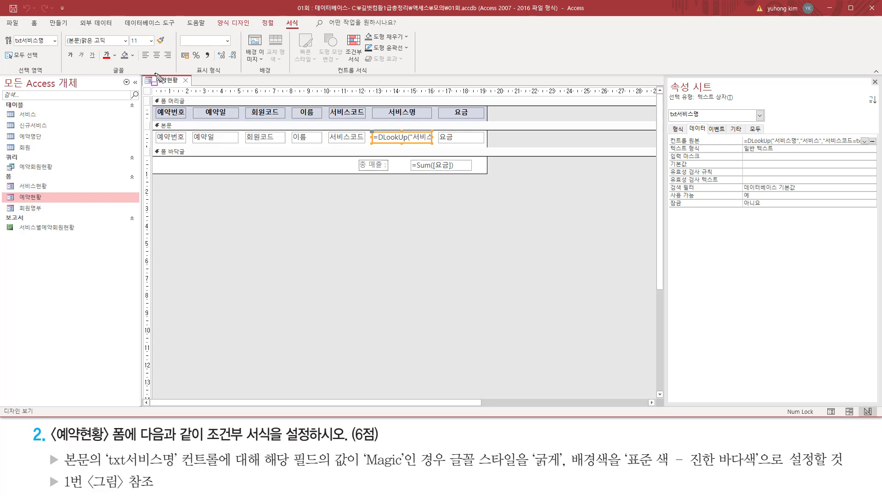
Switch the 예약현황 form to 폼 보기 (Form View) and check the formatting of Magic entries in the 서비스명 column.
left_click_drag(155, 73, 177, 88)
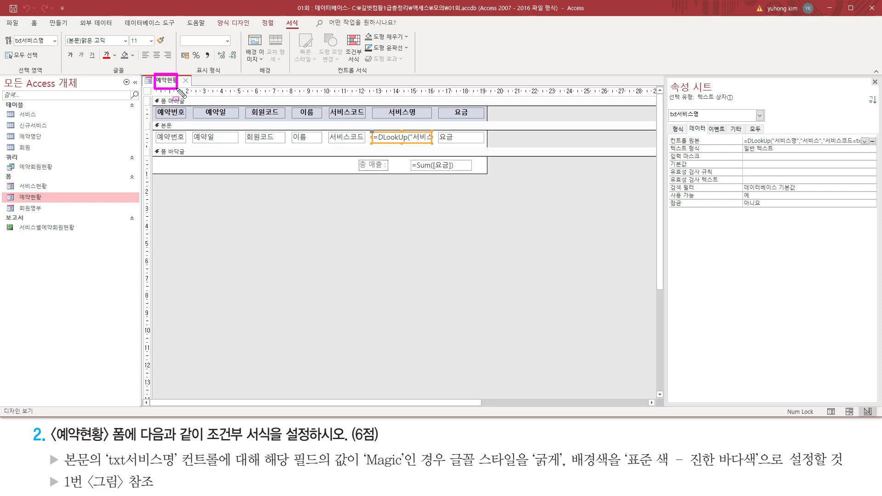
key("Escape")
right_click(167, 81)
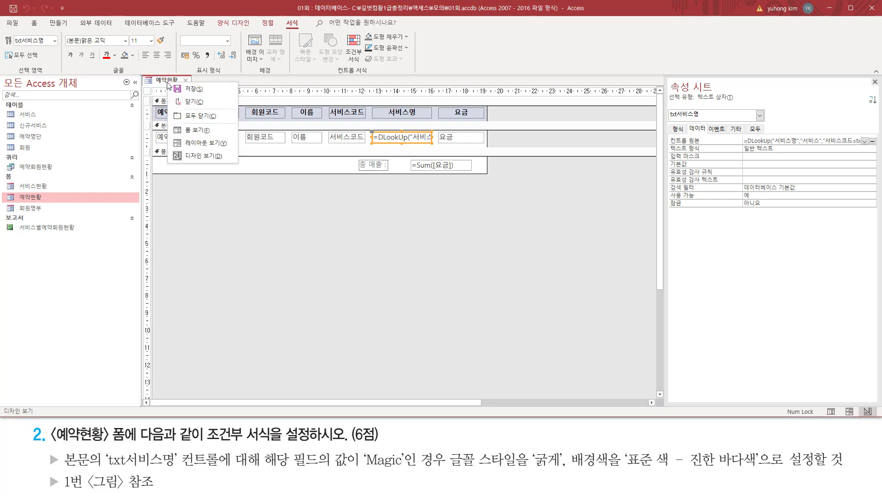
left_click(193, 130)
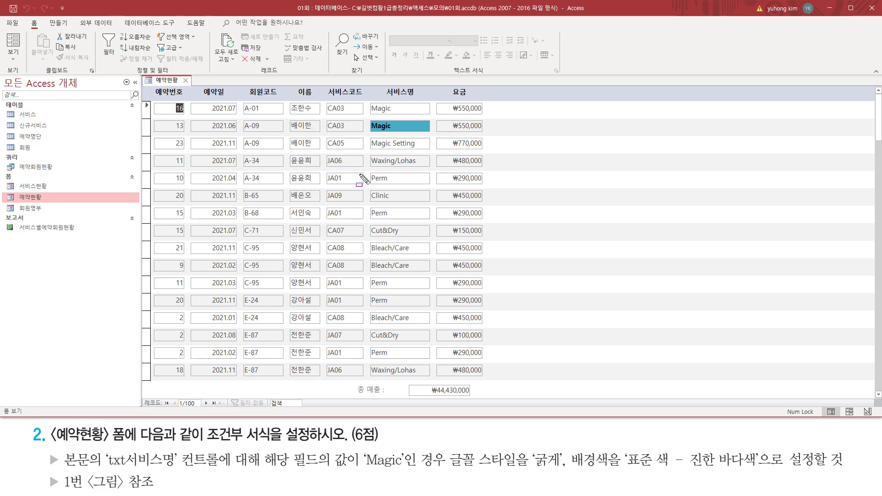
mouse_move(370, 116)
left_mouse_down()
mouse_move(396, 114)
mouse_move(396, 102)
left_mouse_up()
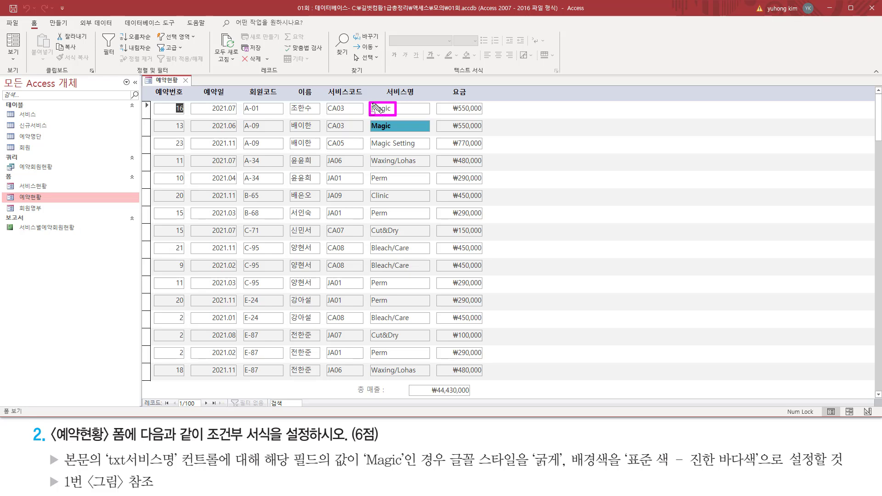
left_click_drag(367, 131, 393, 131)
scroll(357, 196, "down", 5)
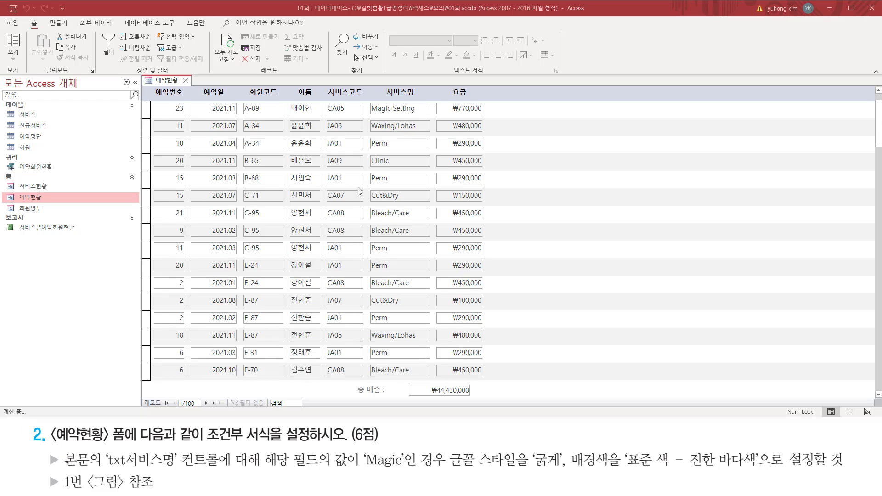
scroll(356, 196, "down", 1)
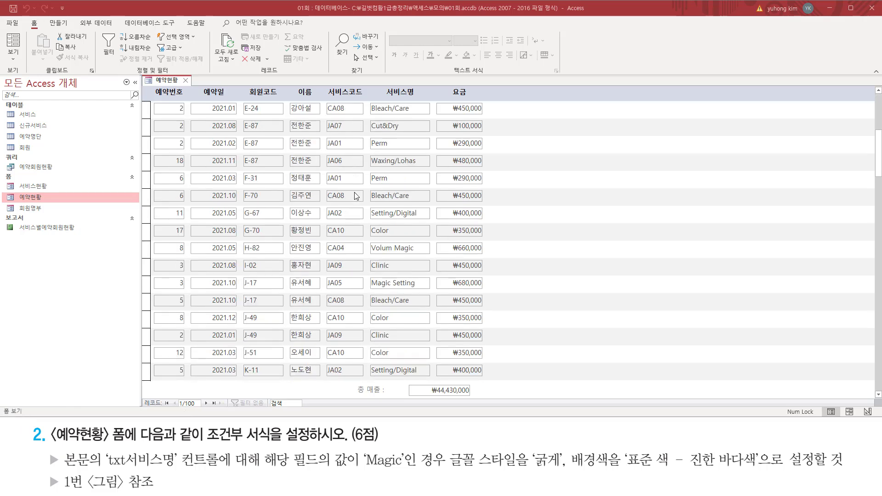
Look through the 예약현황 records and check the bold and background formatting of the Magic entries in the 서비스명 column.
scroll(356, 196, "down", 3)
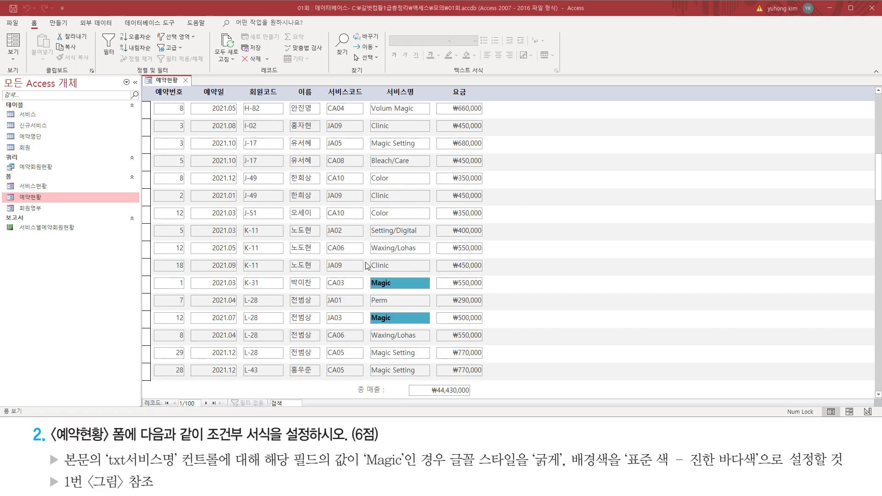
mouse_move(366, 271)
left_mouse_down()
mouse_move(403, 293)
mouse_move(410, 326)
left_mouse_up()
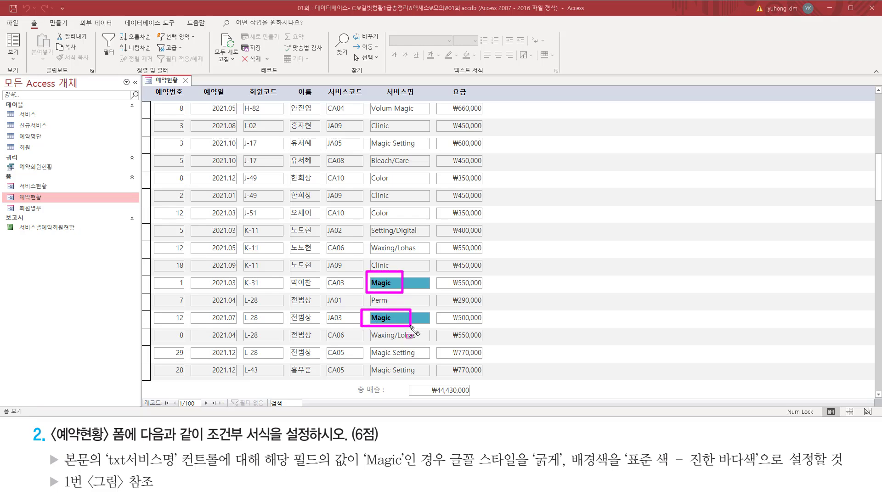
key("Escape")
scroll(314, 288, "down", 2)
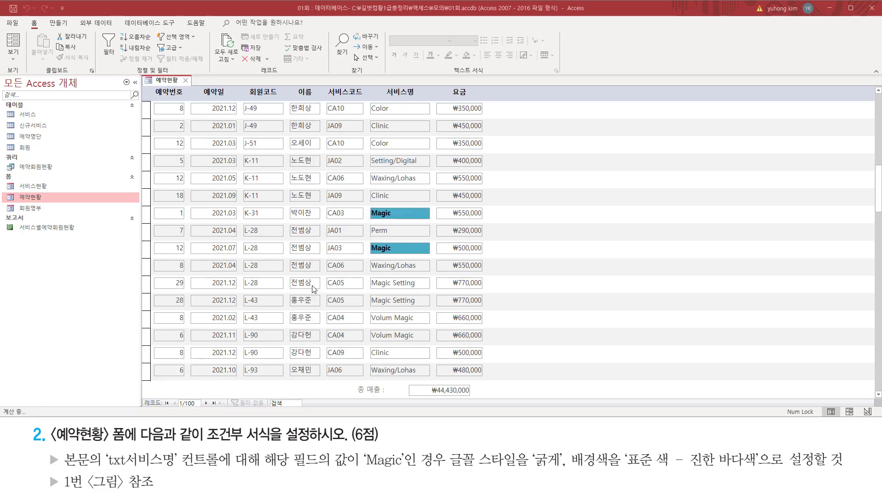
scroll(314, 288, "down", 2)
scroll(312, 286, "down", 6)
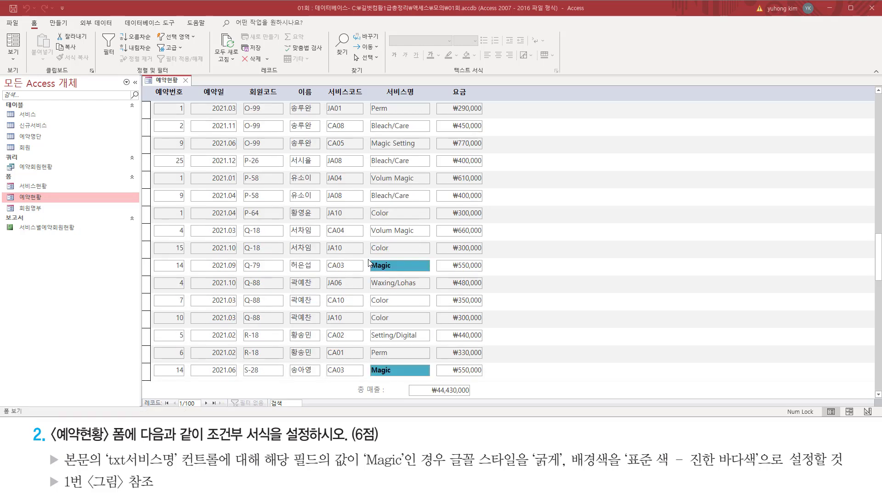
left_click_drag(367, 256, 403, 269)
left_click_drag(368, 364, 404, 377)
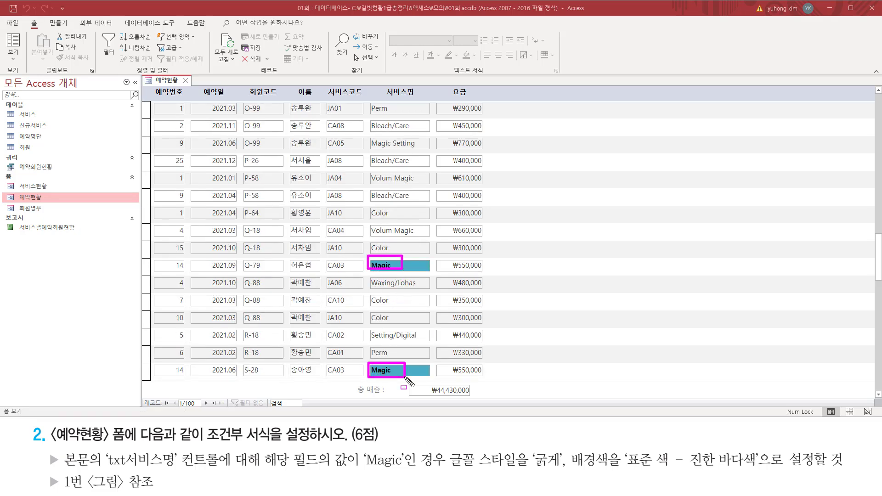
key("Escape")
scroll(388, 195, "up", 3)
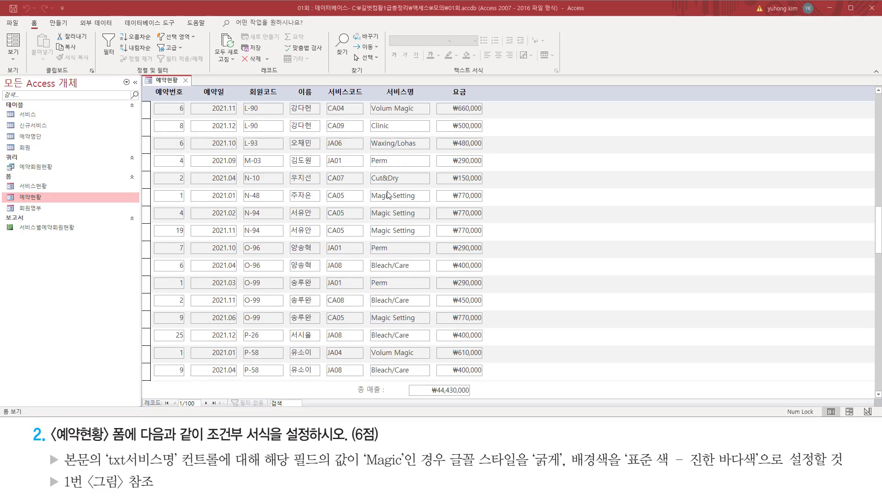
scroll(388, 195, "up", 10)
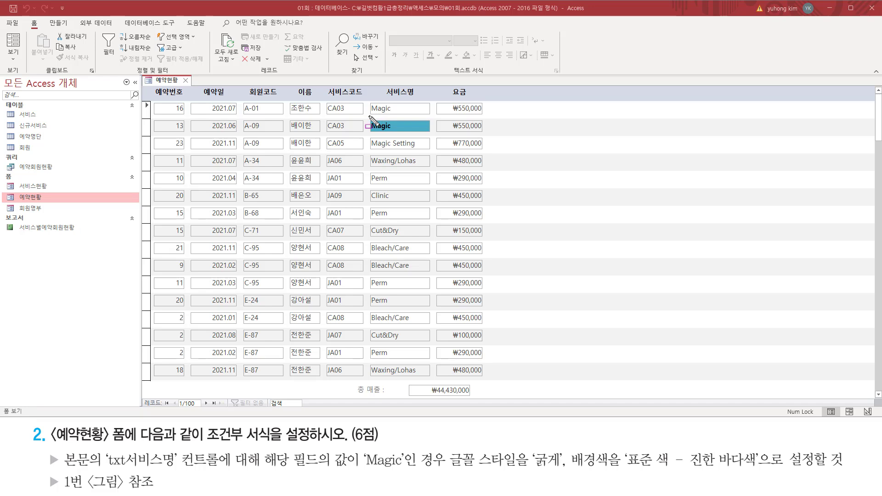
Refresh all records in the 예약현황 form to update the formatting of the first record's Magic entry.
mouse_move(368, 116)
left_mouse_down()
mouse_move(394, 116)
mouse_move(394, 102)
left_mouse_up()
left_click_drag(212, 30, 242, 67)
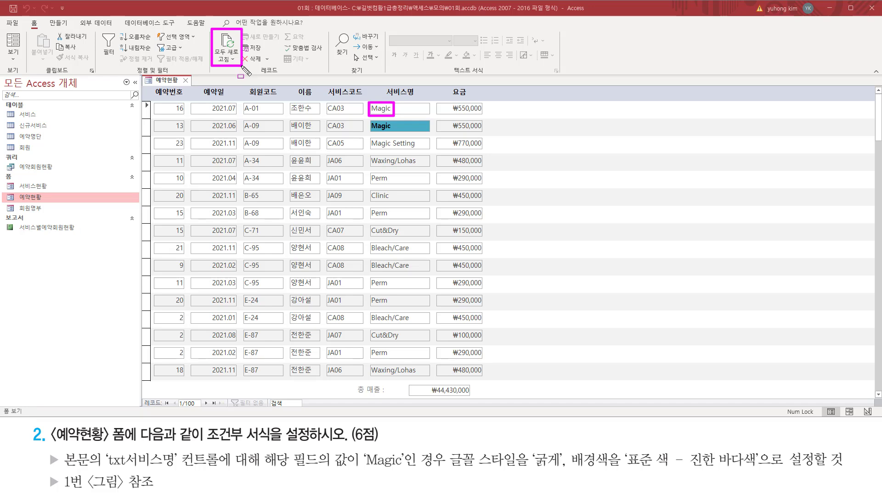
left_click(226, 43)
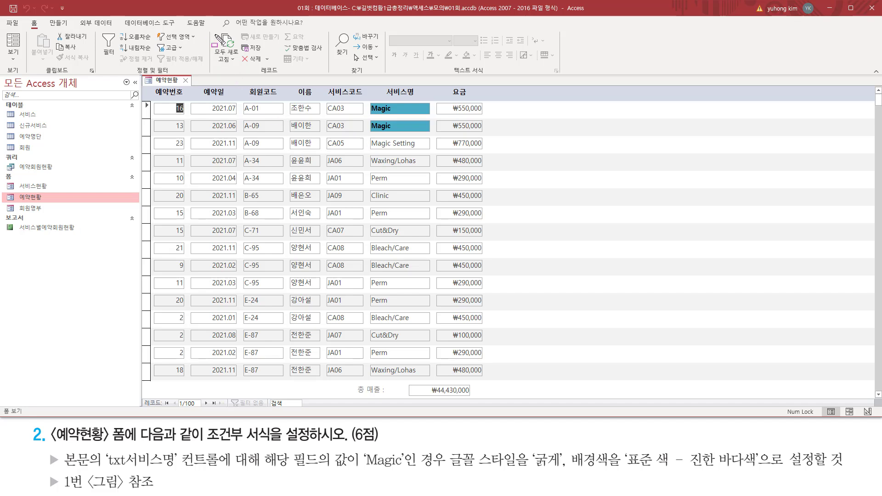
left_click_drag(211, 28, 242, 71)
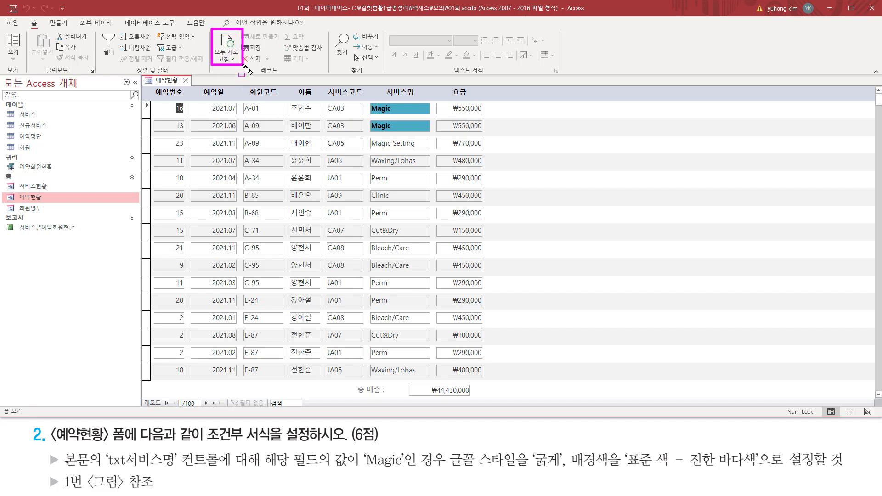
key("Escape")
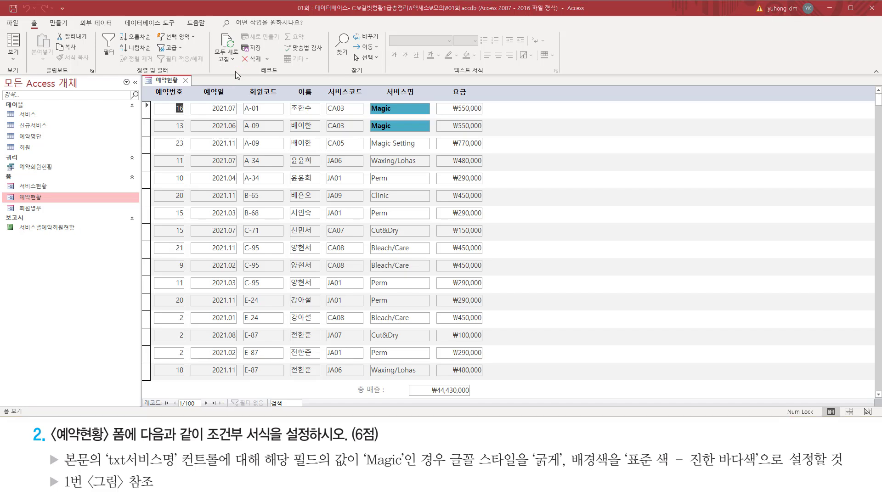
left_click(227, 38)
Close the 예약현황 form and save its design changes.
left_click(185, 81)
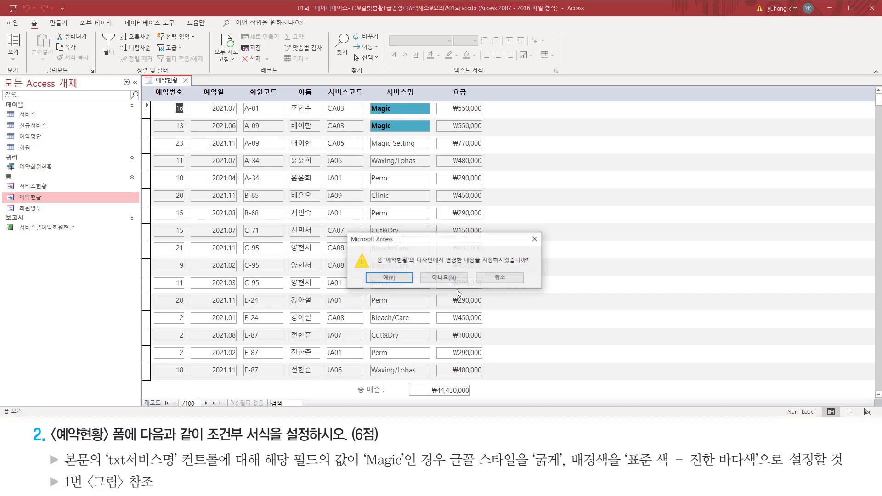
left_click_drag(479, 265, 528, 265)
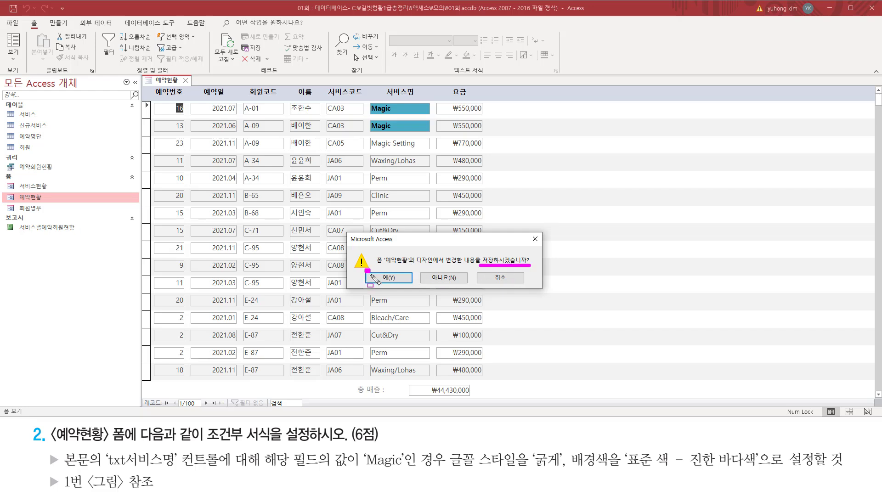
left_click_drag(365, 270, 405, 284)
left_click(399, 278)
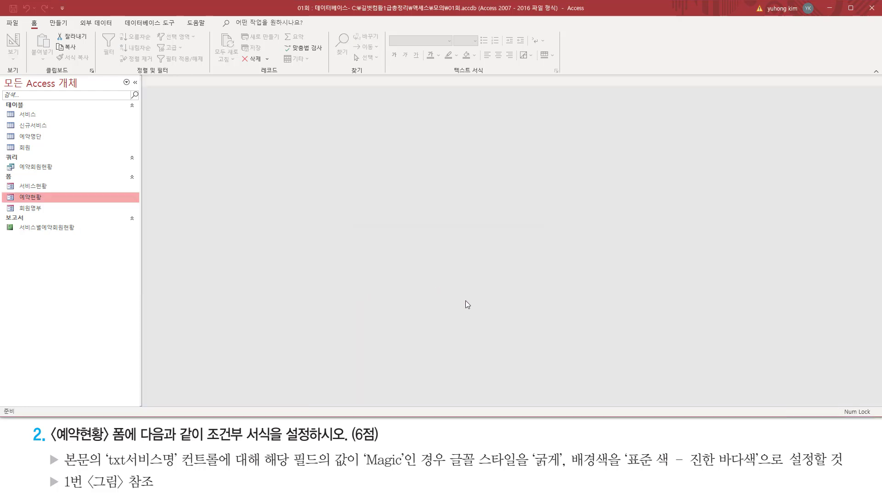
Reopen the 예약현황 form, check the Magic formatting in its first two records, and close the form.
double_click(30, 197)
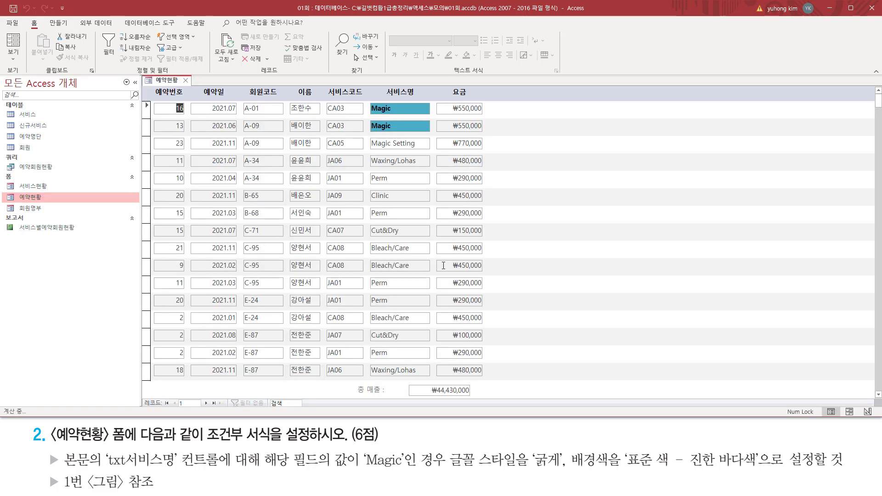
left_click_drag(367, 101, 428, 135)
key("Escape")
left_click(185, 79)
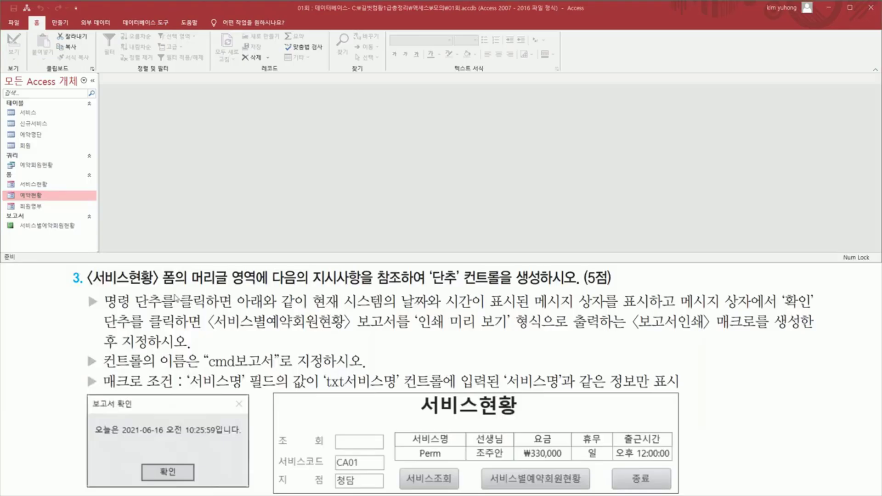
Open the 서비스현황 form in Form View and look over its header and the 예약현황 subform.
mouse_move(91, 289)
left_mouse_down()
mouse_move(183, 291)
mouse_move(179, 272)
left_mouse_up()
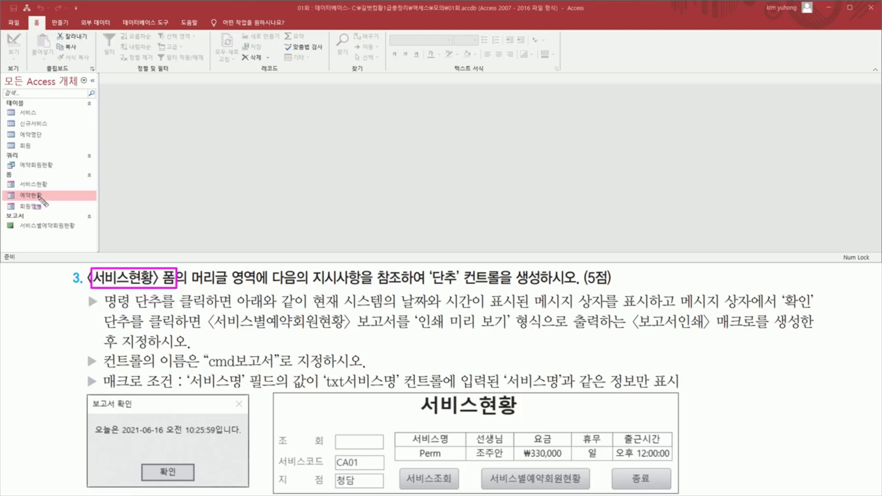
left_click_drag(16, 179, 54, 190)
key("Escape")
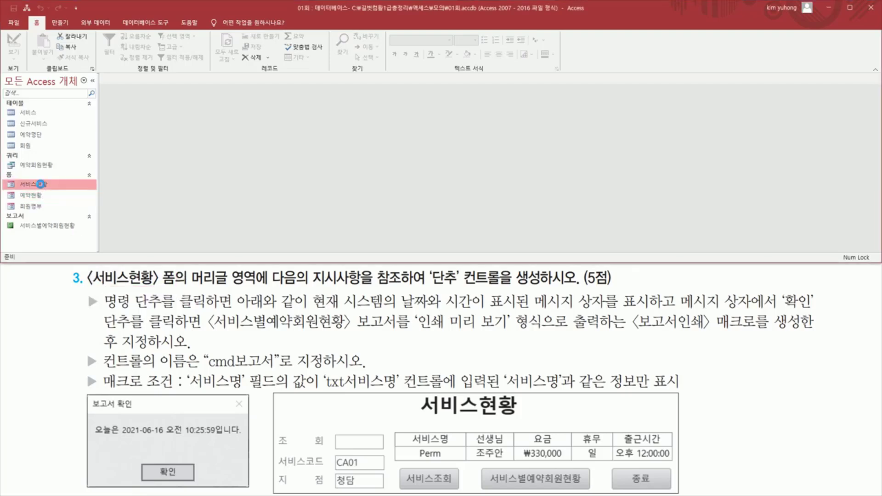
double_click(41, 185)
scroll(571, 182, "down", 3)
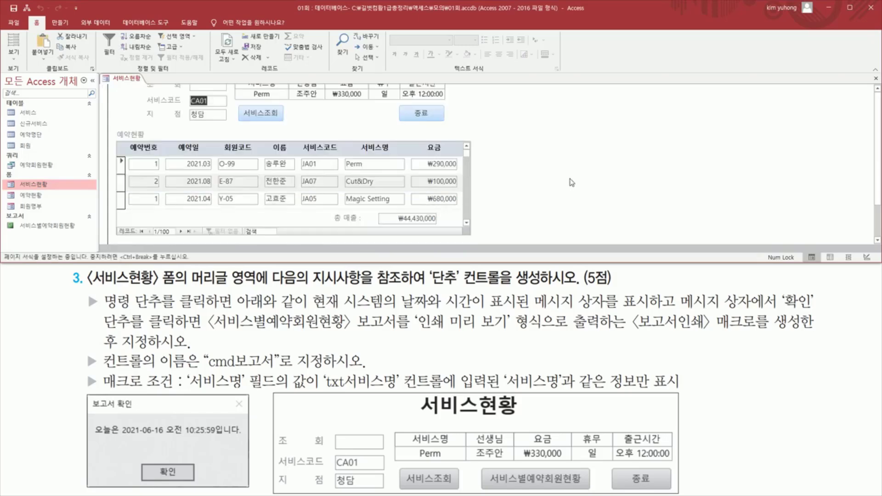
scroll(571, 184, "up", 3)
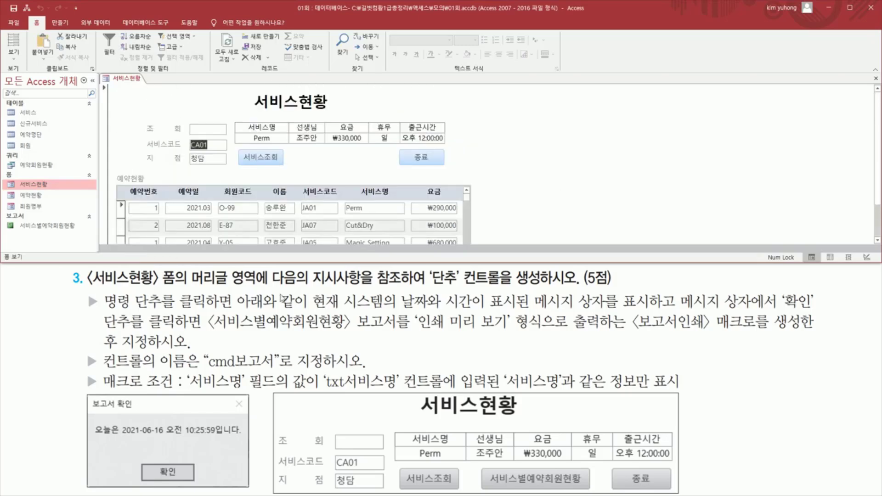
Examine the 서비스현황 form header against the task's requirements for the cmd보고서 button, its message box, and the 보고서인쇄 macro.
mouse_move(187, 286)
left_mouse_down()
mouse_move(256, 284)
mouse_move(256, 269)
left_mouse_up()
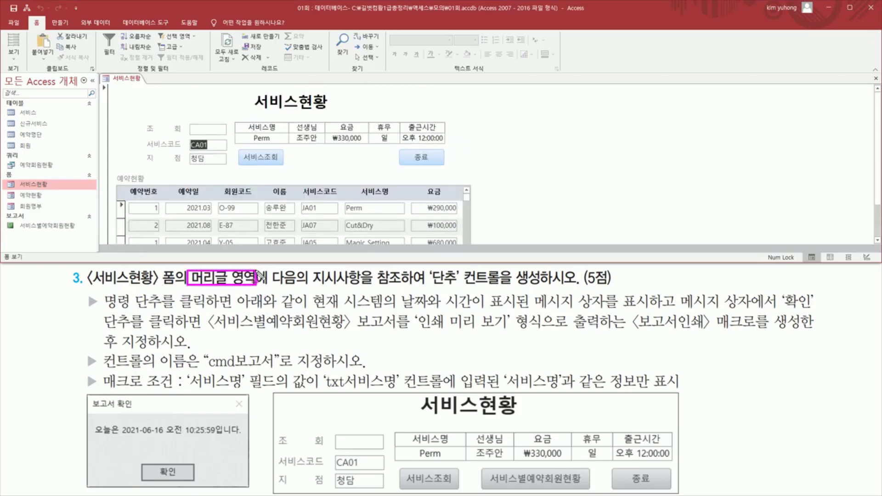
mouse_move(121, 117)
left_mouse_down()
mouse_move(262, 159)
mouse_move(462, 173)
left_mouse_up()
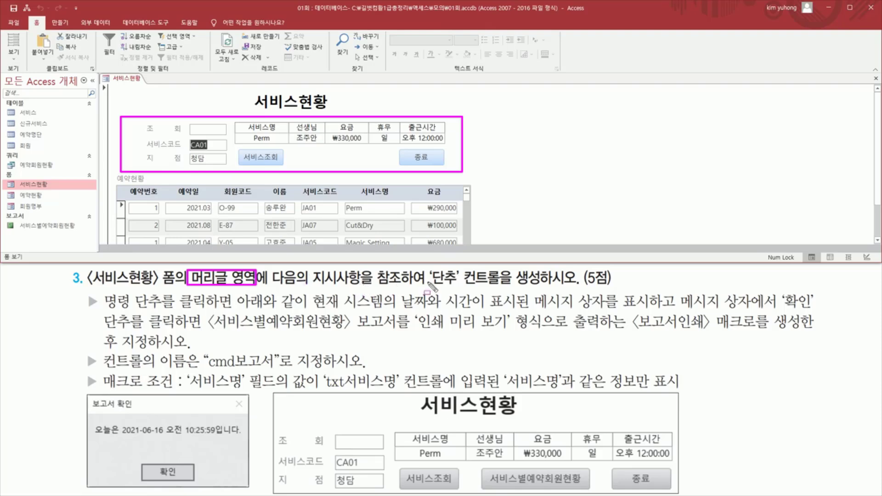
mouse_move(427, 267)
left_mouse_down()
mouse_move(427, 288)
mouse_move(503, 266)
mouse_move(503, 286)
mouse_move(548, 289)
left_mouse_up()
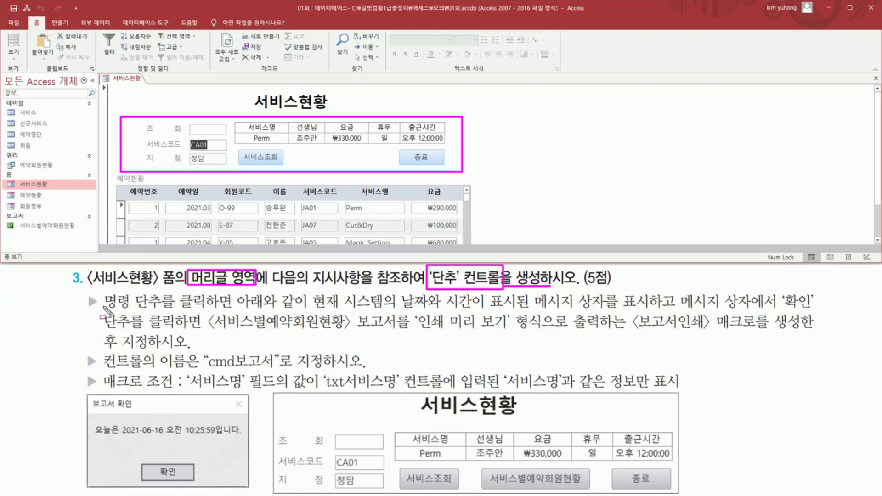
mouse_move(104, 310)
left_mouse_down()
mouse_move(233, 310)
mouse_move(234, 294)
mouse_move(381, 311)
mouse_move(656, 310)
left_mouse_up()
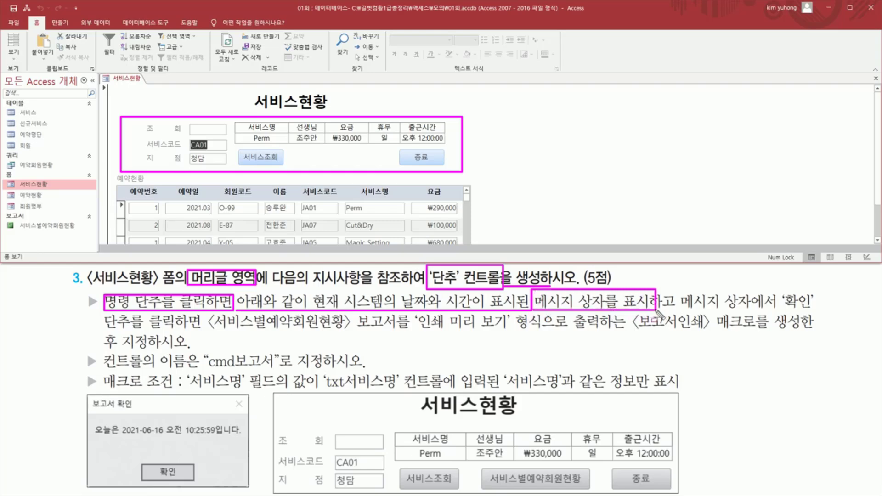
left_click_drag(86, 393, 249, 487)
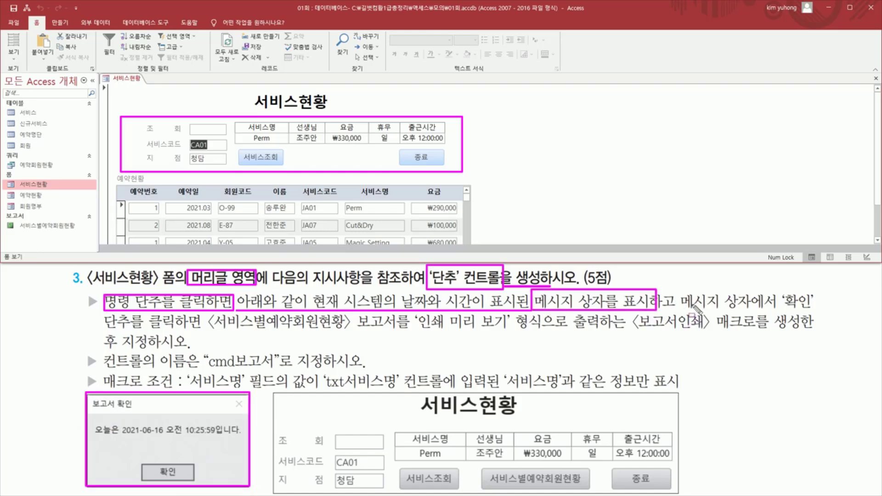
left_click_drag(781, 309, 811, 309)
left_click_drag(100, 327, 201, 328)
mouse_move(144, 462)
left_mouse_down()
mouse_move(143, 481)
mouse_move(192, 486)
left_mouse_up()
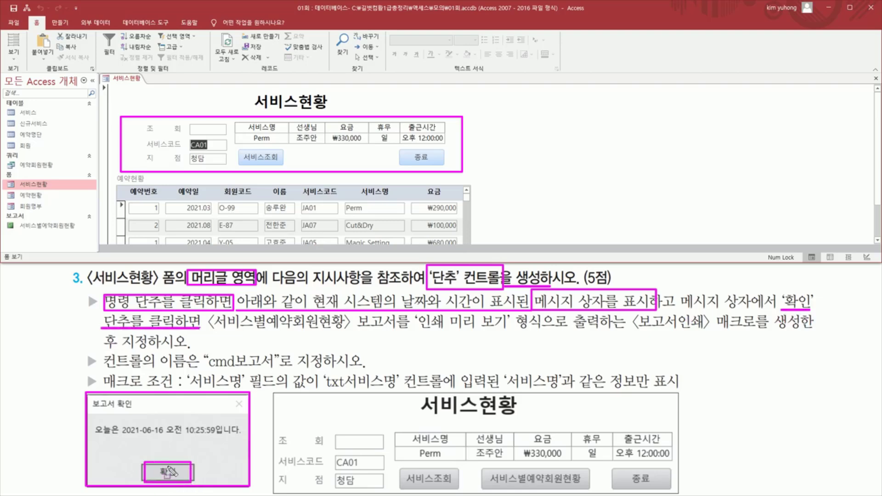
left_click_drag(210, 330, 812, 323)
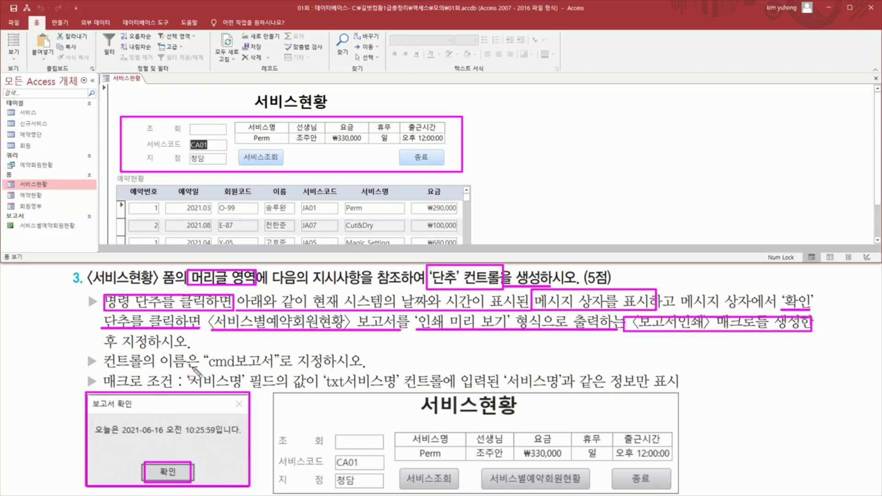
mouse_move(202, 350)
left_mouse_down()
mouse_move(237, 375)
mouse_move(279, 370)
left_mouse_up()
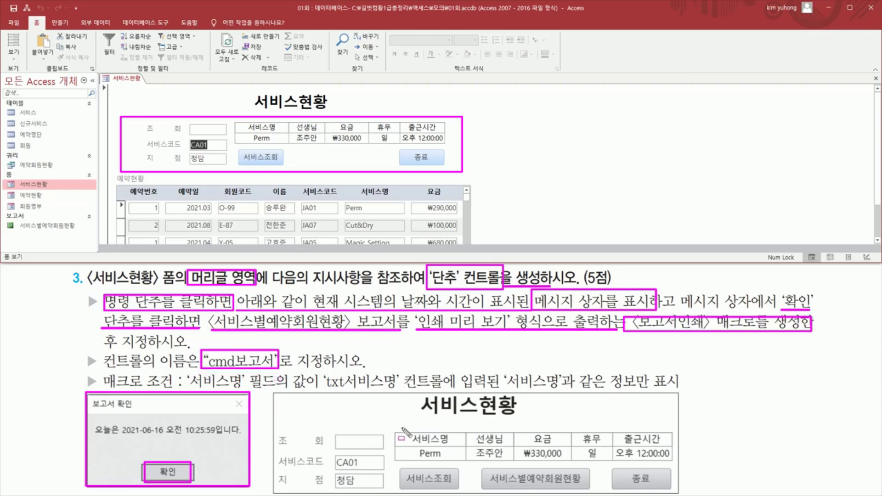
Compare the 서비스현황 header with the reference figure to locate the 서비스별예약회원현황 button's place between 서비스조회 and 종료.
key("Escape")
mouse_move(398, 465)
left_mouse_down()
mouse_move(463, 490)
mouse_move(674, 491)
left_mouse_up()
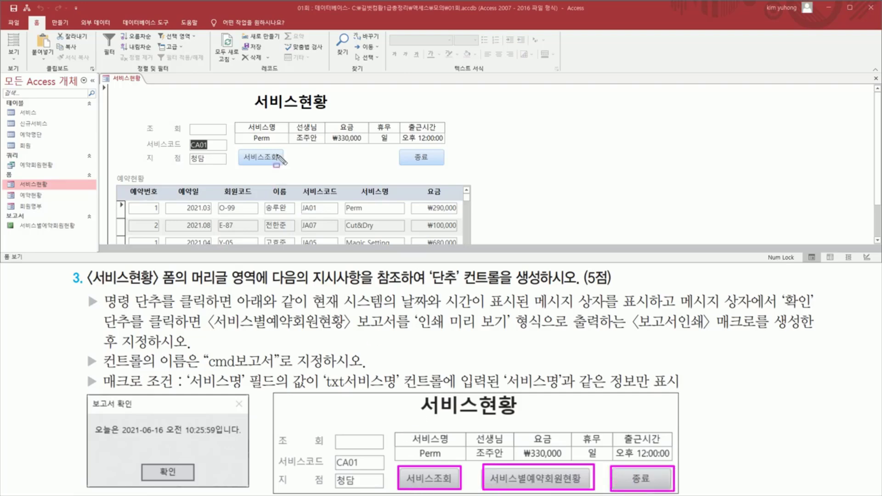
left_click_drag(301, 150, 387, 166)
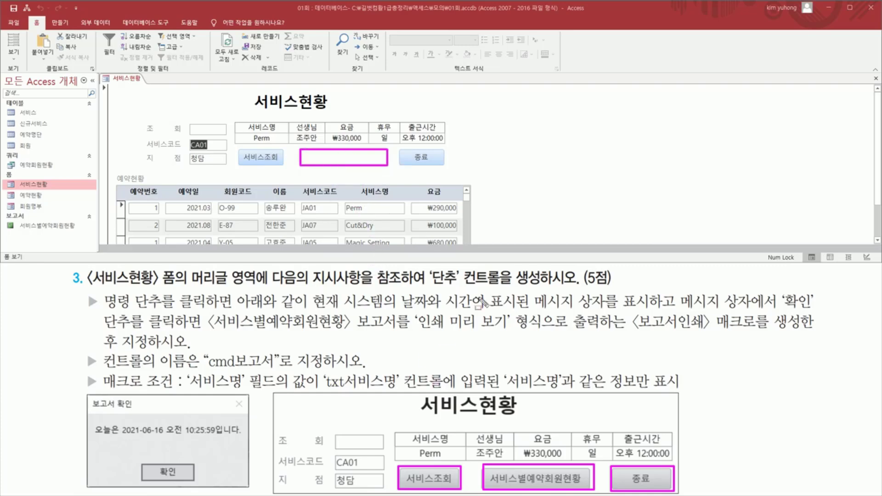
mouse_move(425, 263)
left_mouse_down()
mouse_move(460, 287)
mouse_move(549, 289)
left_mouse_up()
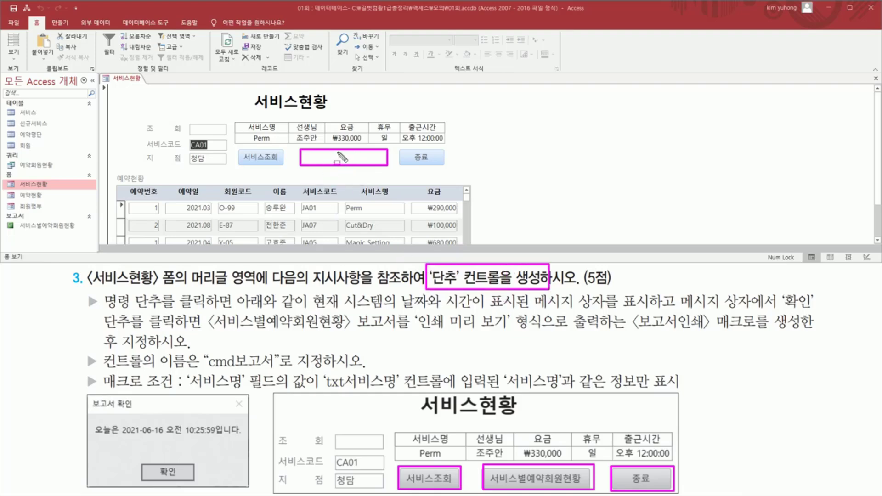
key("Escape")
left_click_drag(481, 466, 589, 488)
left_click_drag(299, 148, 381, 168)
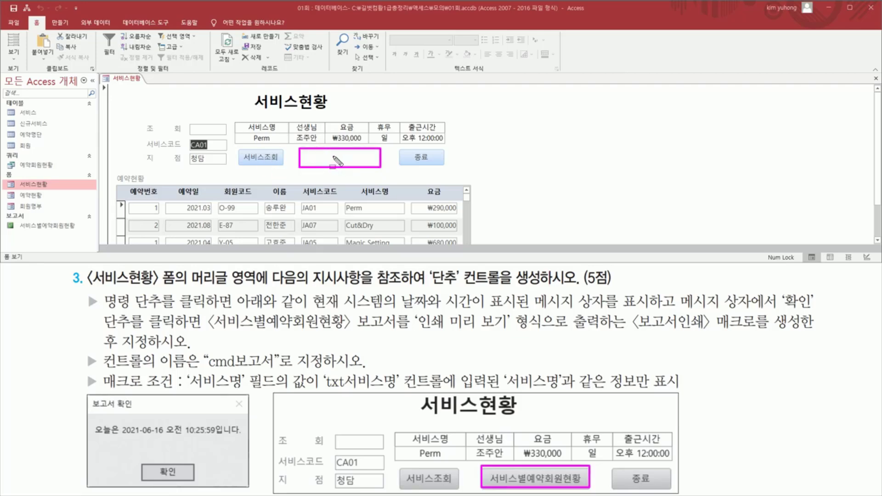
Review the task's message box figure, print-preview output, 보고서인쇄 macro and txt서비스명 condition against the 서비스현황 form.
mouse_move(87, 394)
left_mouse_down()
mouse_move(212, 493)
mouse_move(256, 494)
mouse_move(250, 489)
left_mouse_up()
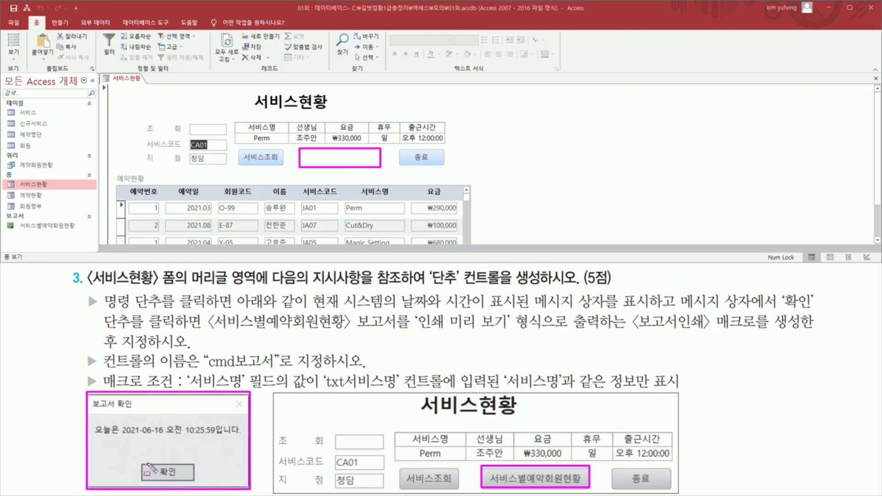
left_click_drag(147, 462, 190, 482)
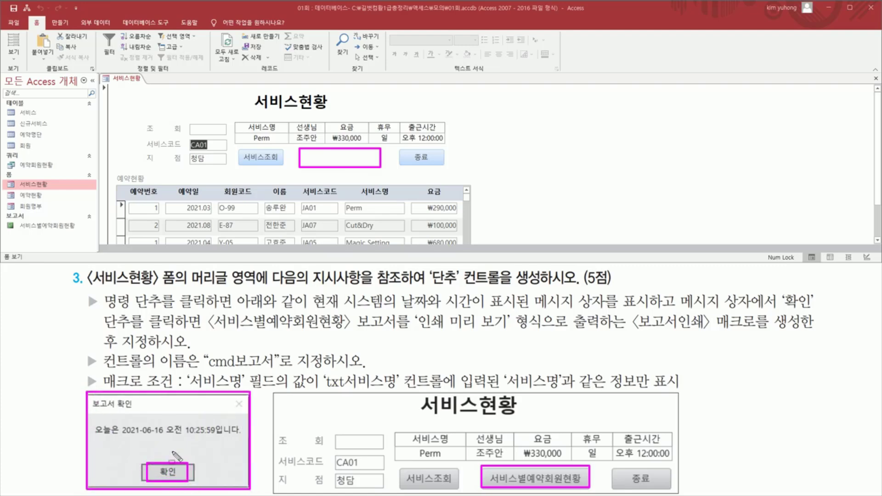
left_click_drag(775, 309, 802, 308)
mouse_move(98, 330)
left_mouse_down()
mouse_move(365, 342)
mouse_move(548, 332)
left_mouse_up()
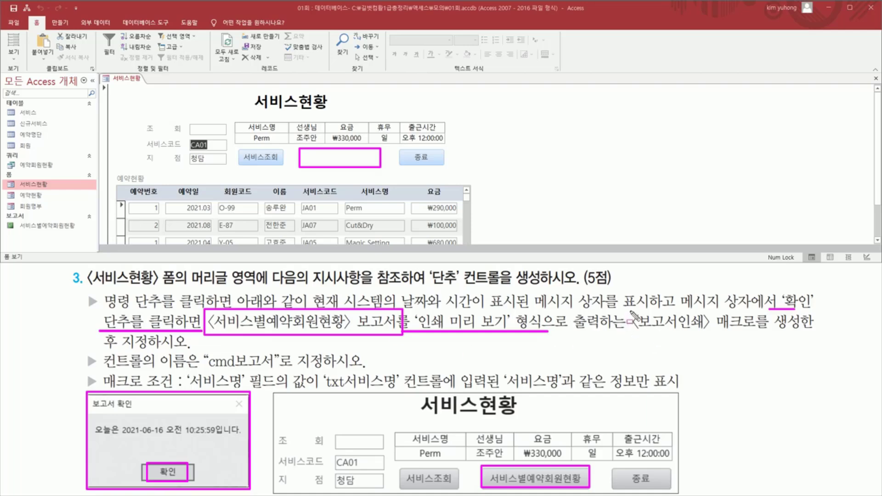
mouse_move(630, 311)
left_mouse_down()
mouse_move(666, 335)
mouse_move(805, 335)
left_mouse_up()
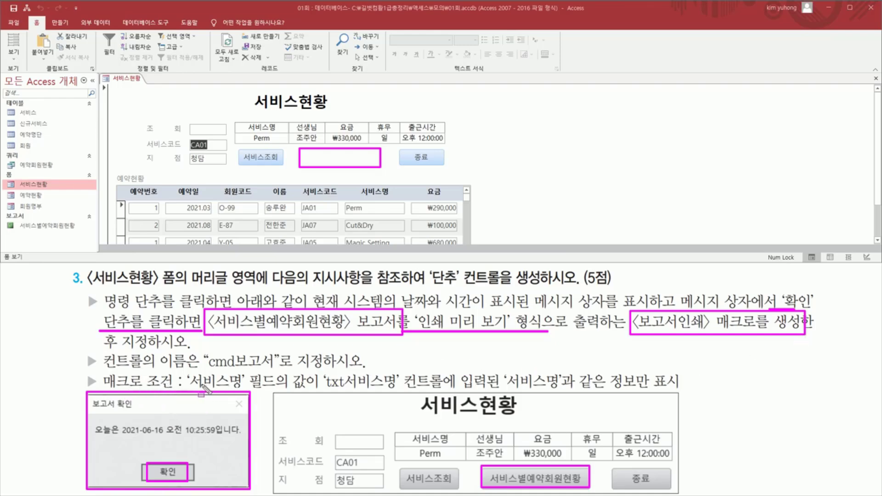
mouse_move(185, 390)
left_mouse_down()
mouse_move(301, 390)
mouse_move(312, 374)
mouse_move(400, 387)
left_mouse_up()
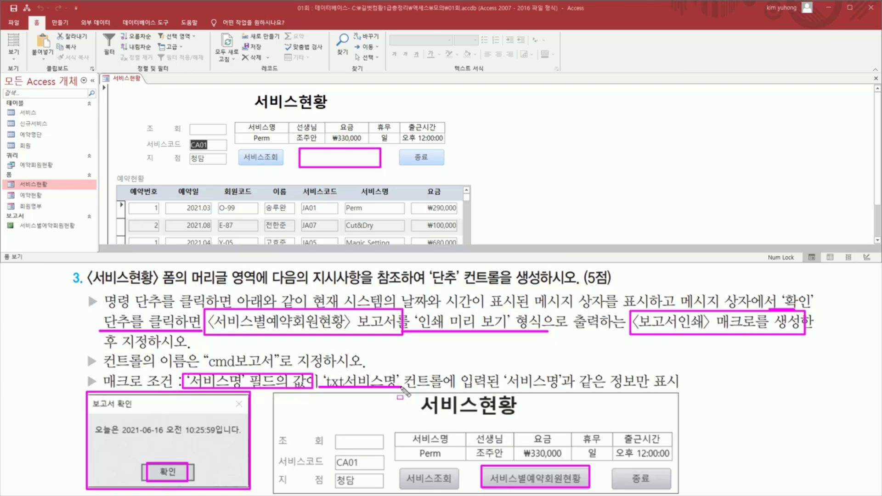
left_click_drag(505, 387, 689, 394)
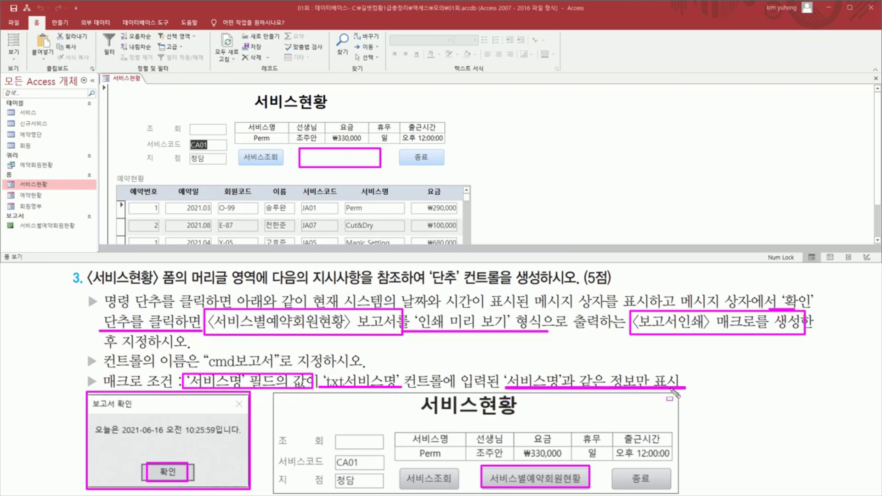
left_click_drag(244, 131, 282, 144)
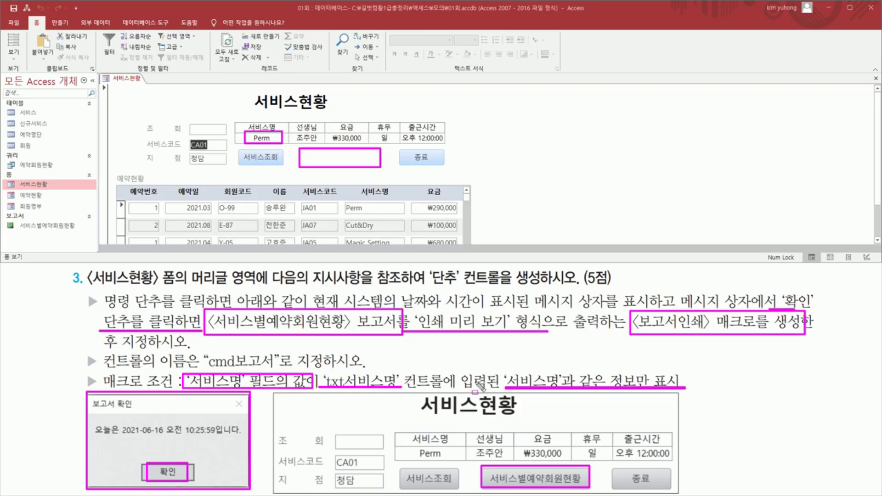
key("Escape")
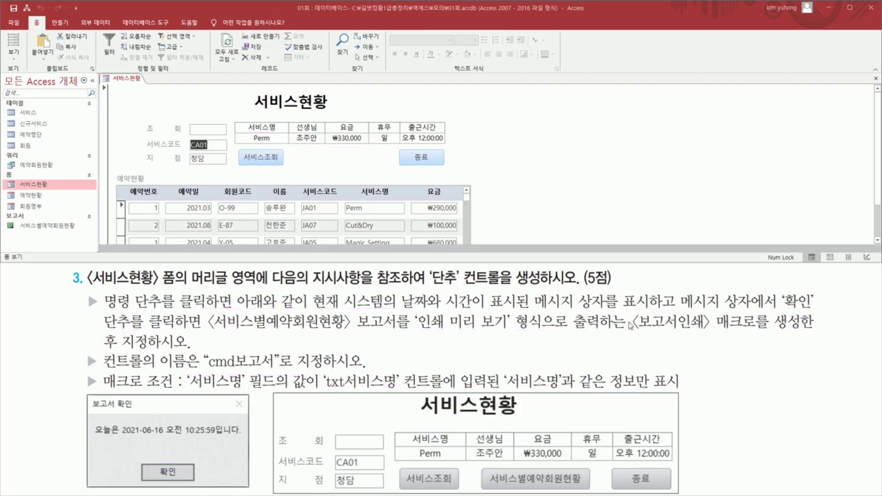
Switch the 서비스현황 form to Design View and create a new blank macro.
right_click(127, 82)
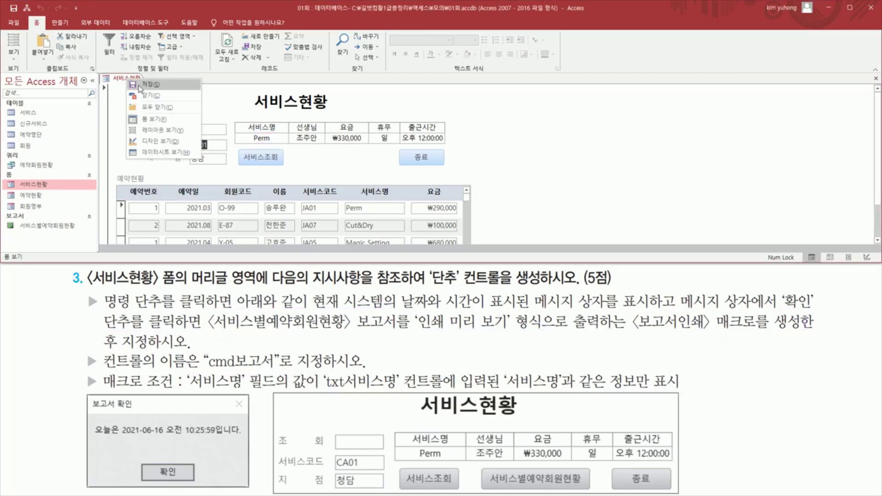
left_click(155, 142)
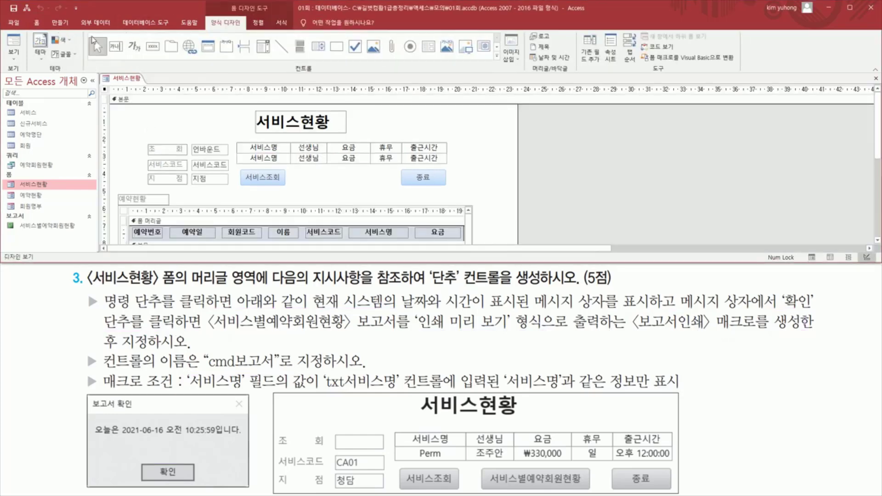
left_click(60, 22)
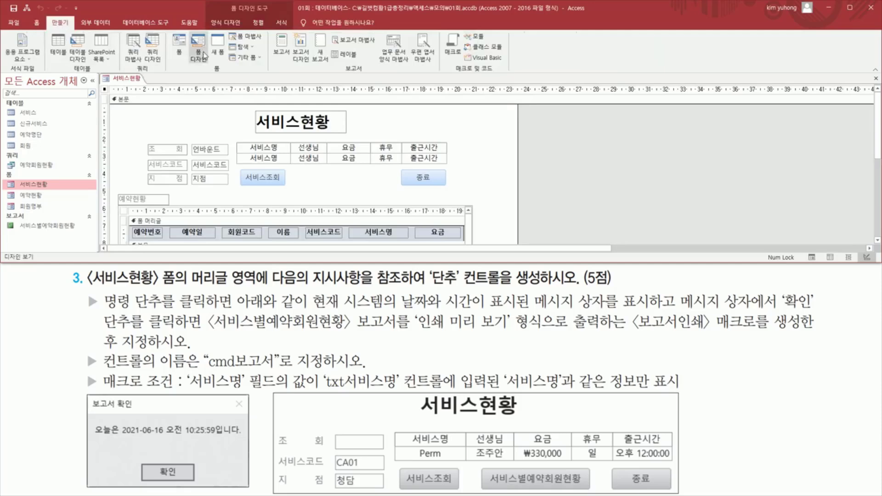
left_click(454, 48)
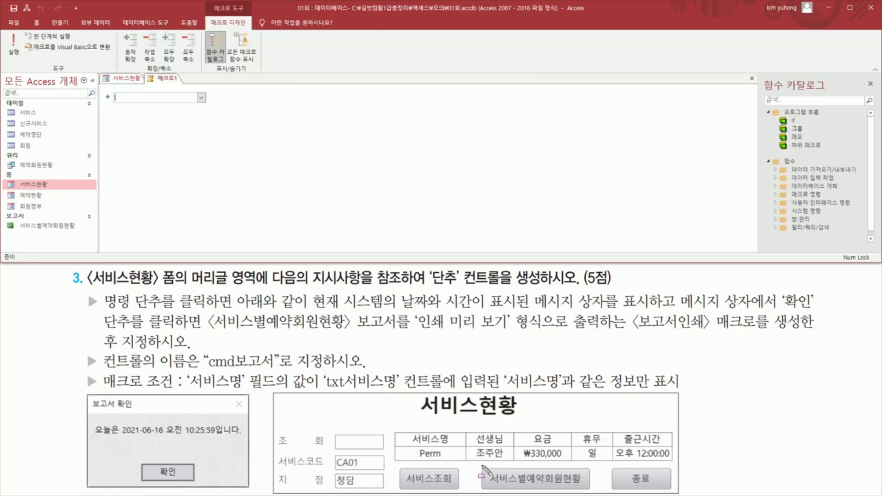
Add a MessageBox action to the new macro, following the task's message box figure.
mouse_move(481, 465)
left_mouse_down()
mouse_move(607, 492)
mouse_move(592, 490)
left_mouse_up()
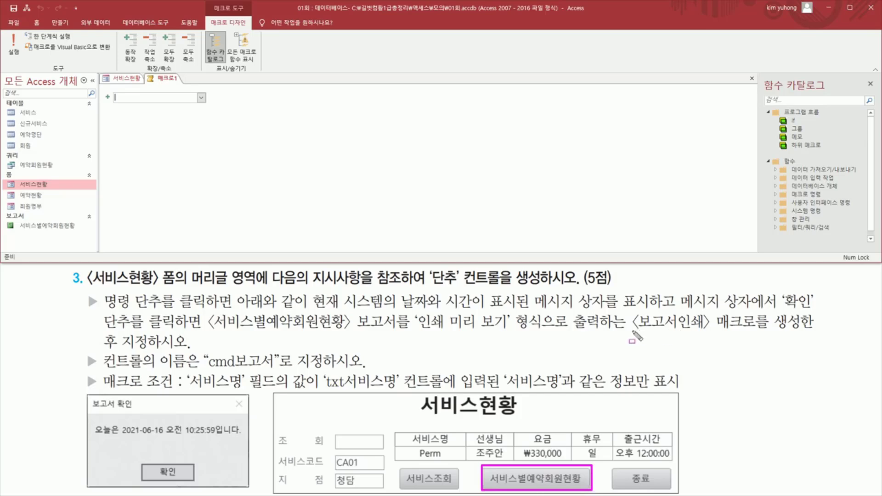
left_click_drag(632, 330, 805, 331)
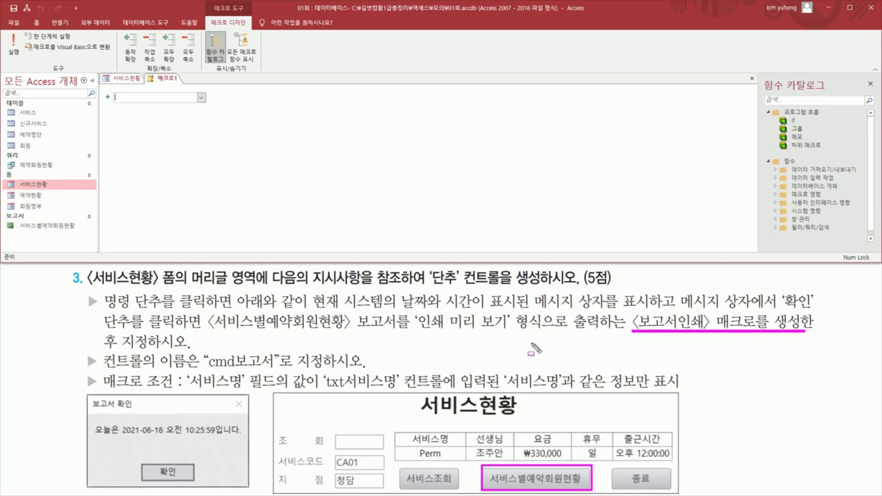
left_click_drag(121, 329, 200, 353)
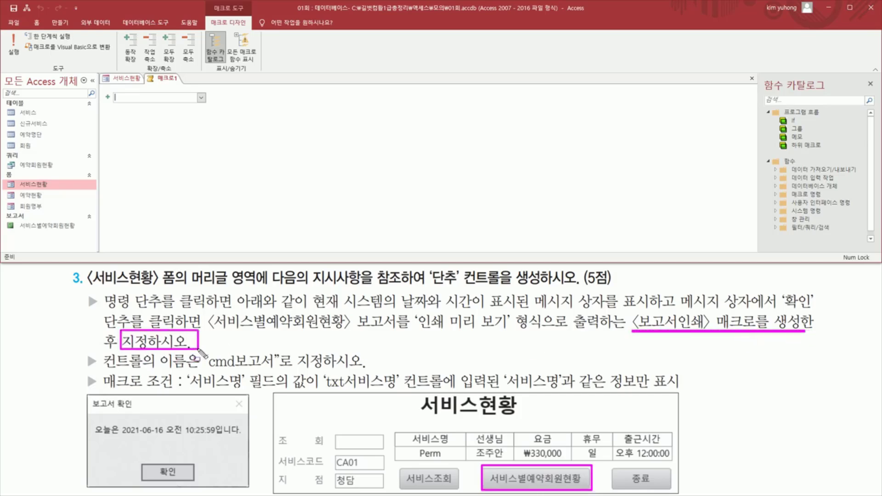
left_click_drag(488, 469, 585, 489)
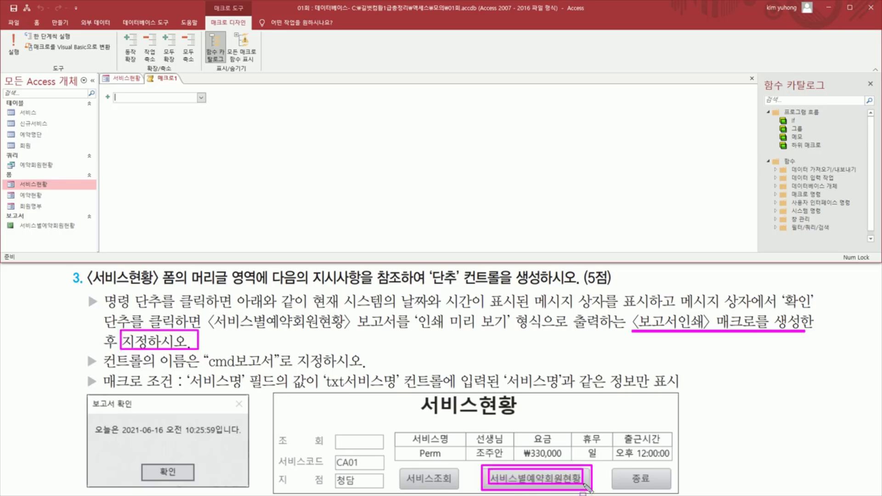
mouse_move(87, 393)
left_mouse_down()
mouse_move(110, 441)
mouse_move(248, 489)
left_mouse_up()
key("Escape")
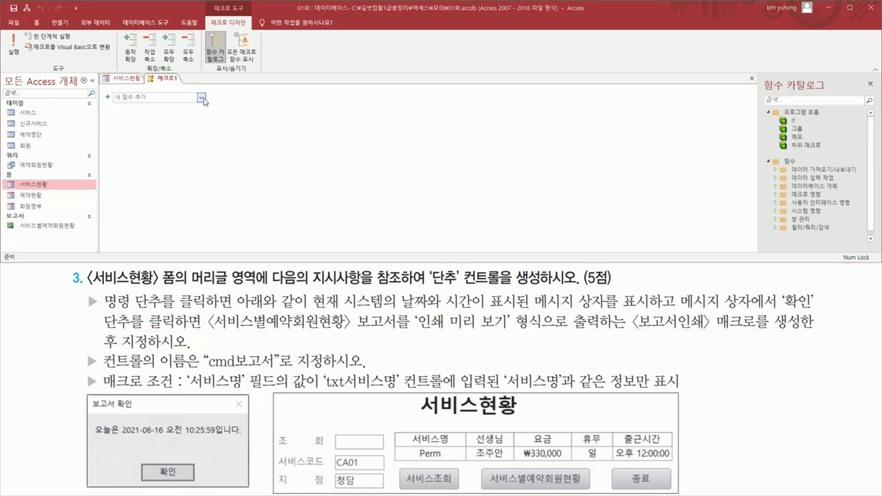
left_click(201, 97)
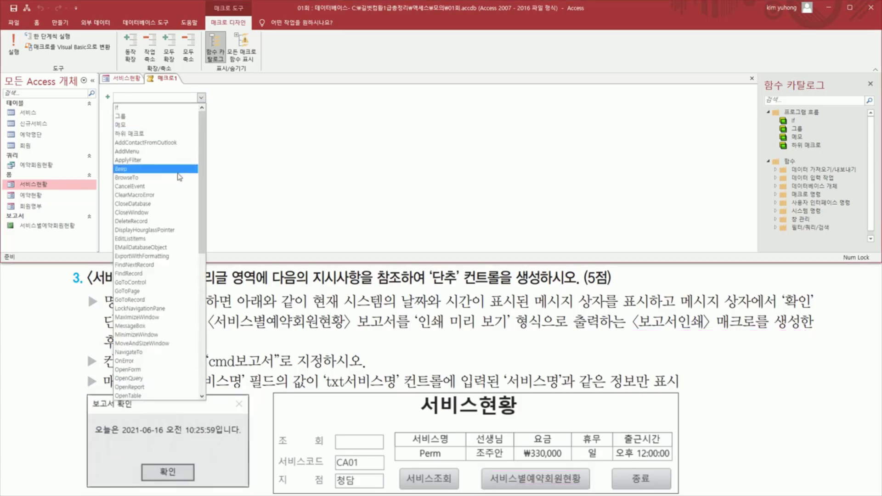
left_click(158, 325)
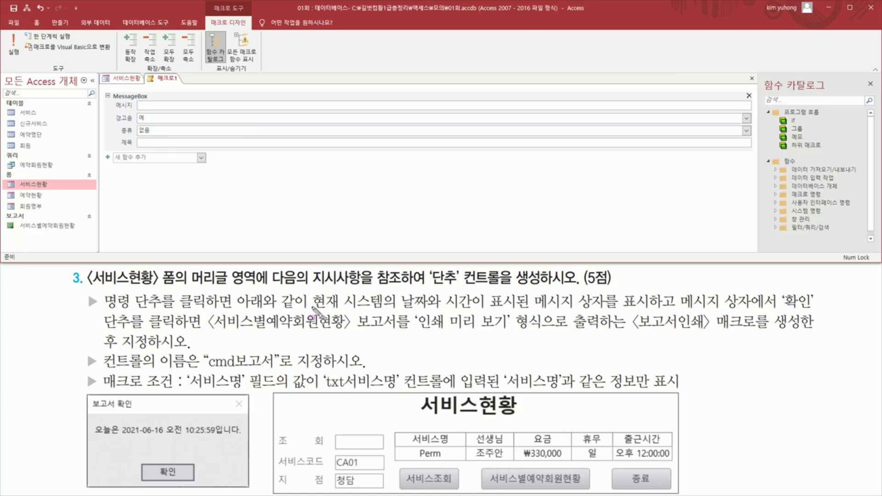
Set the MessageBox message to the expression ="오늘은 " & now() & "입니다.".
left_click_drag(312, 308, 648, 311)
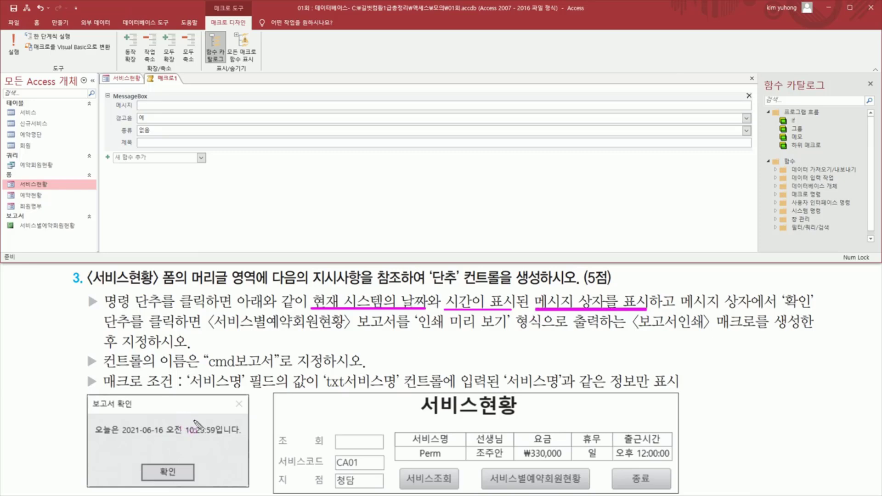
key("Escape")
left_click(164, 105)
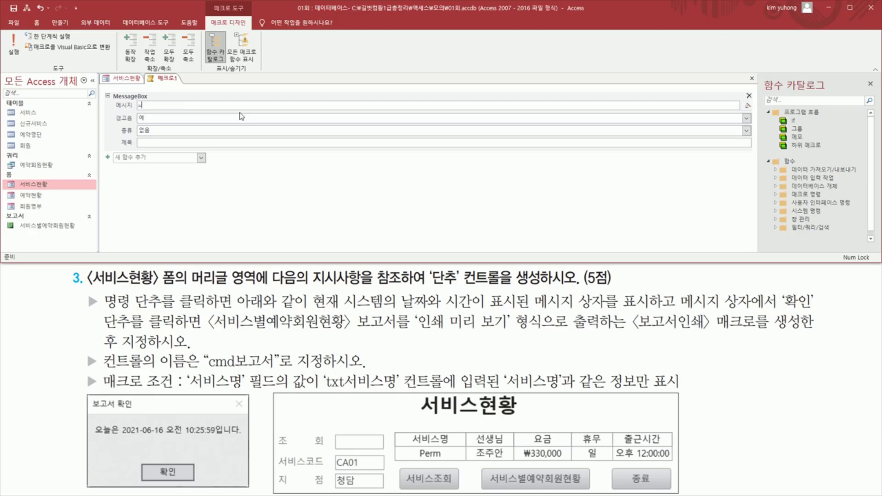
type("=now()")
left_click_drag(92, 435, 119, 436)
left_click_drag(214, 437, 244, 437)
left_click_drag(118, 422, 123, 439)
key("Escape")
type("ㅇ오늘은")
key("shift+End")
key("End")
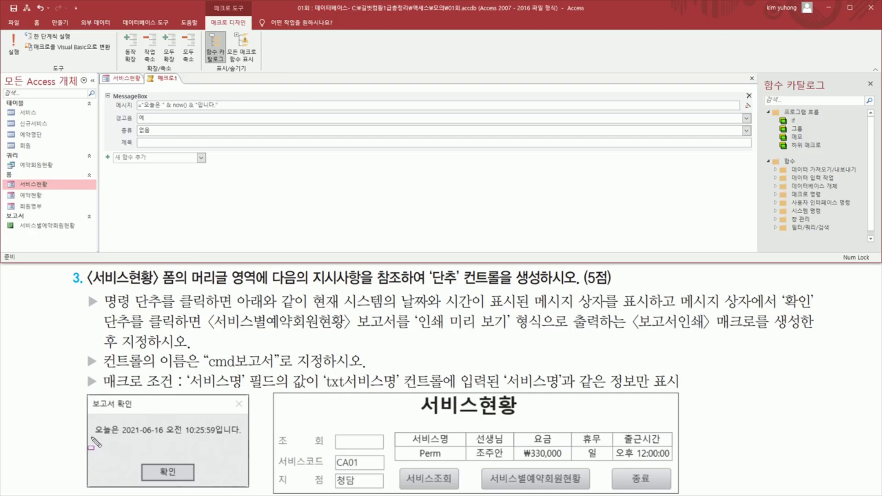
Check the message against the reference figure and set the MessageBox title to 보고서 확인.
left_click_drag(92, 437, 240, 437)
left_click_drag(109, 102, 244, 109)
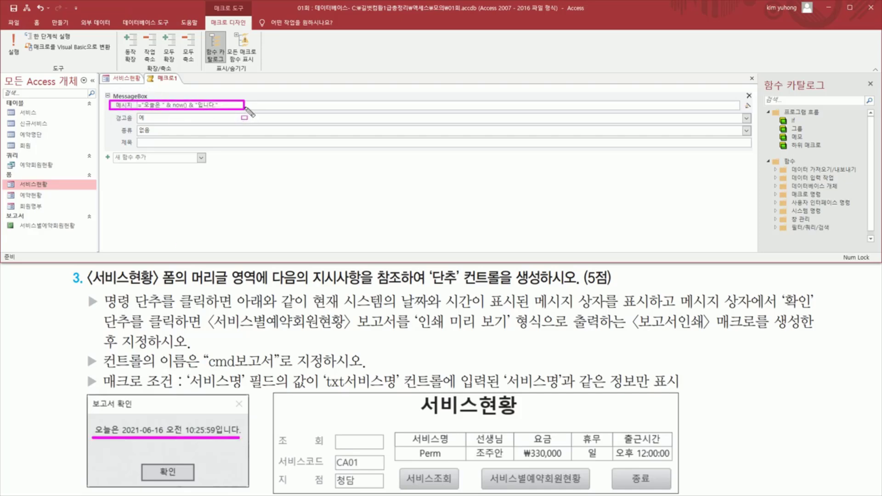
left_click_drag(142, 460, 193, 481)
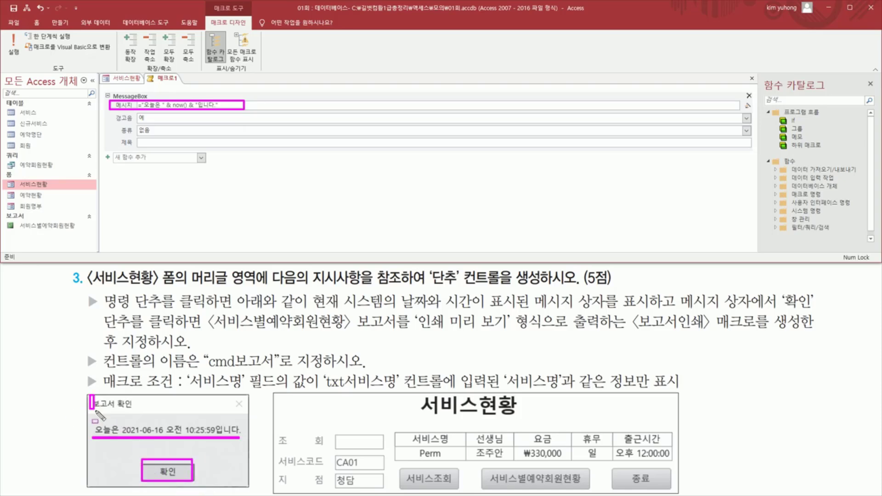
left_click_drag(90, 395, 137, 414)
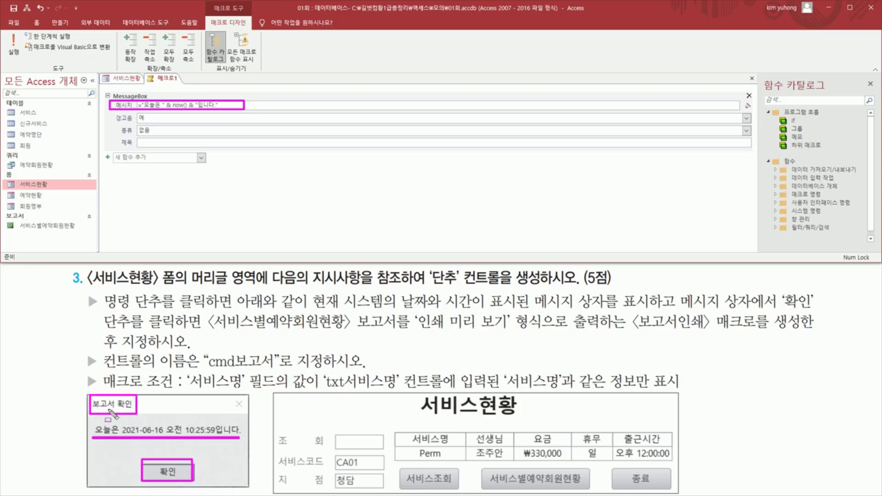
mouse_move(113, 137)
left_mouse_down()
mouse_move(134, 148)
mouse_move(192, 149)
left_mouse_up()
key("Escape")
left_click(165, 142)
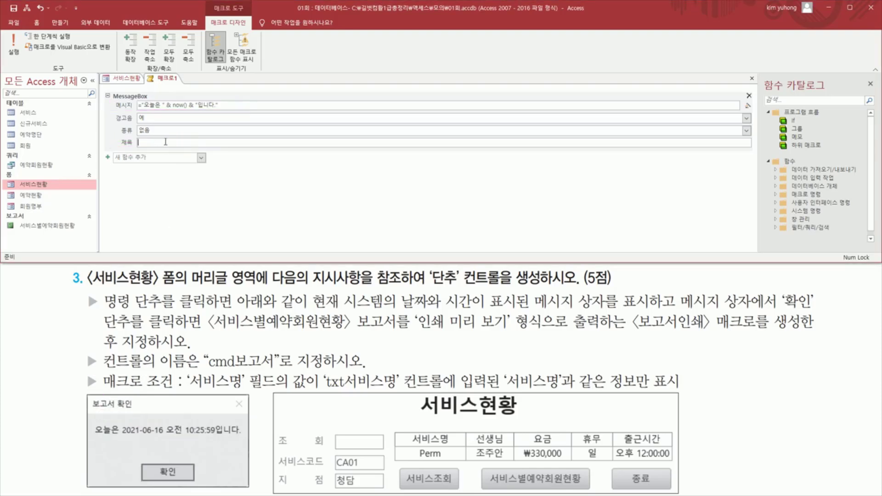
type("보고서 확인")
Add an OpenReport action below the MessageBox action in the macro.
mouse_move(86, 392)
left_mouse_down()
mouse_move(141, 411)
mouse_move(127, 480)
mouse_move(246, 449)
mouse_move(249, 488)
left_mouse_up()
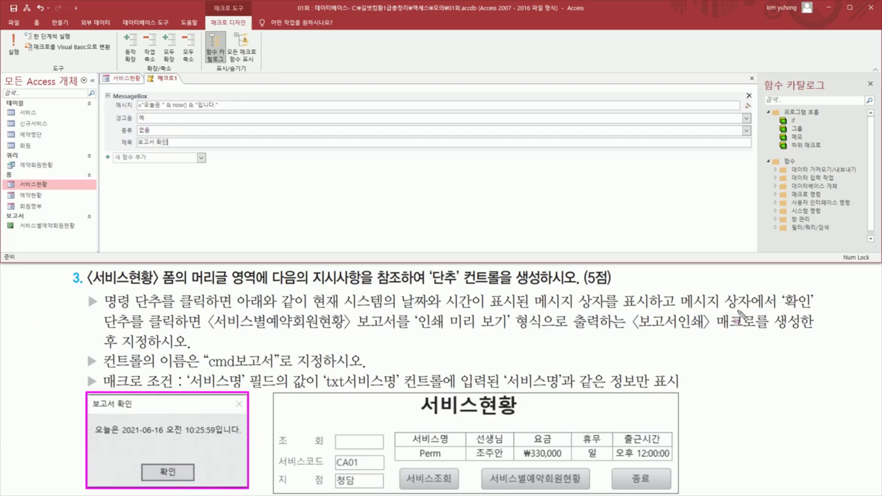
left_click_drag(671, 307, 816, 309)
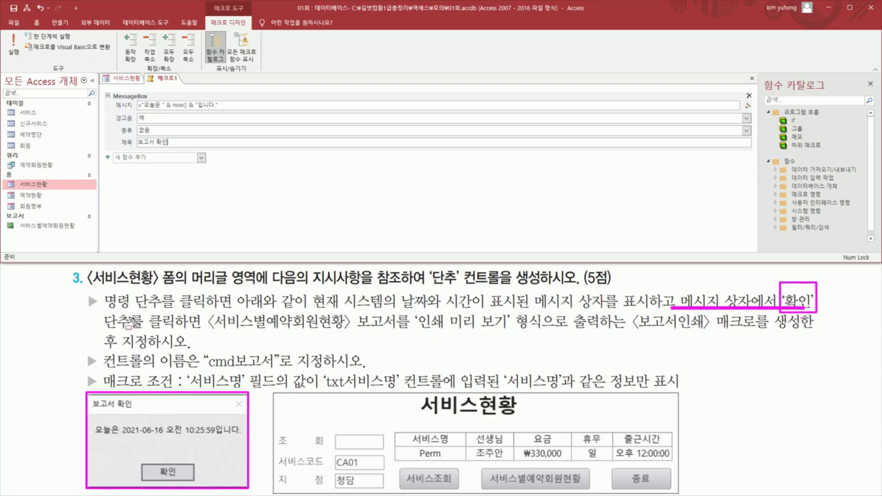
mouse_move(98, 311)
left_mouse_down()
mouse_move(197, 328)
mouse_move(489, 329)
mouse_move(545, 317)
left_mouse_up()
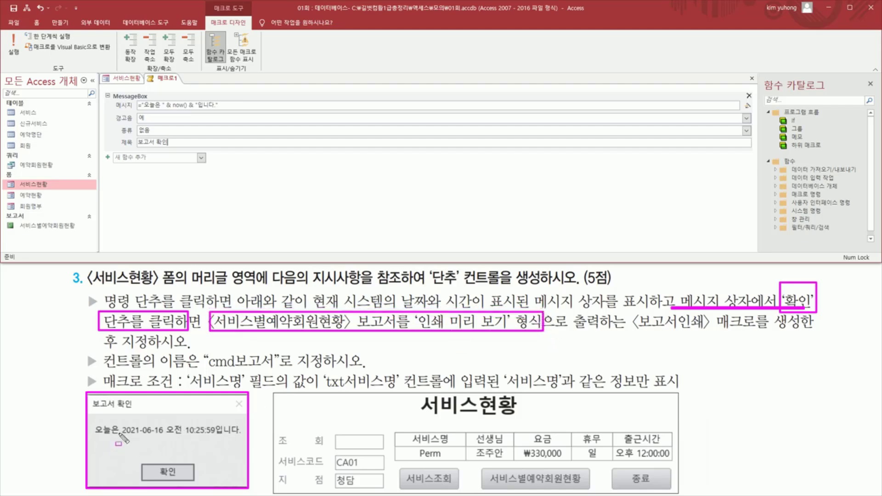
left_click_drag(108, 87, 274, 150)
key("Escape")
left_click(202, 158)
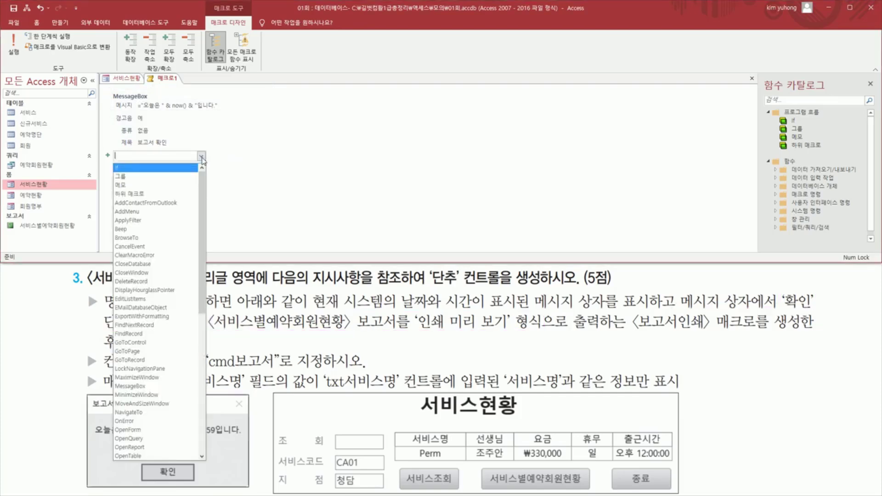
scroll(156, 248, "down", 5)
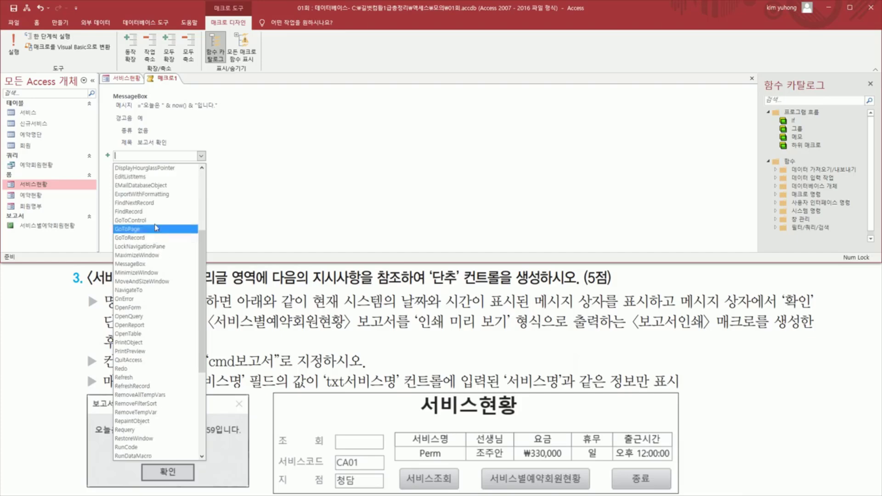
scroll(149, 269, "down", 3)
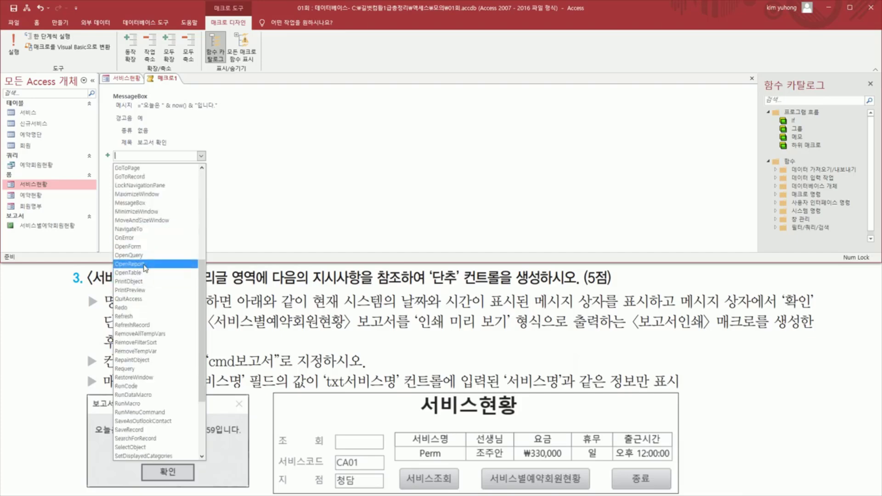
left_click(145, 264)
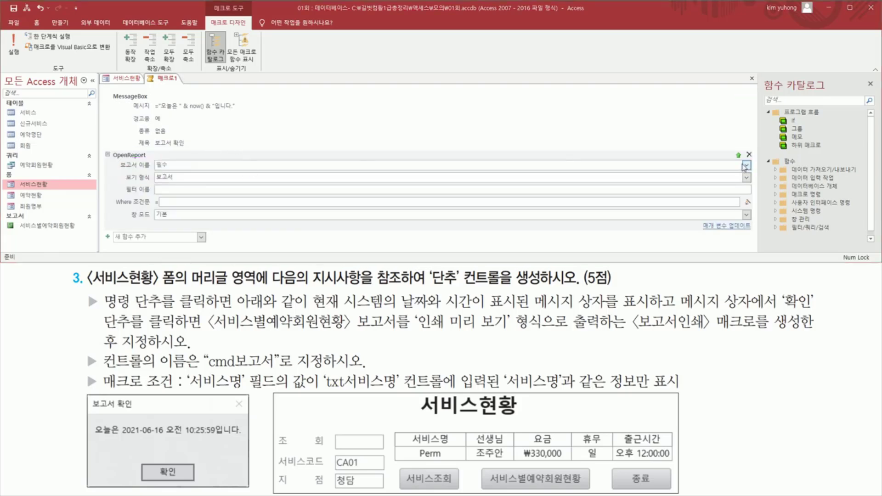
Choose 서비스별예약회원현황 as the report that the OpenReport action opens.
left_click(479, 165)
left_click(746, 166)
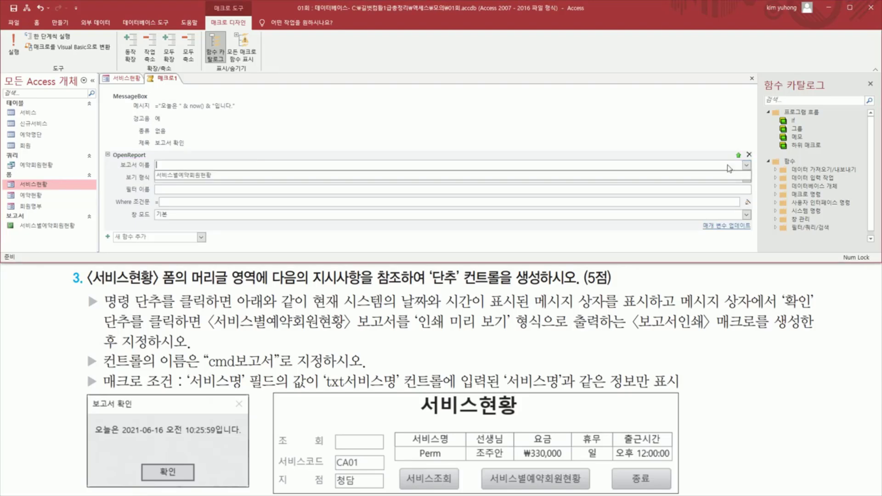
left_click(197, 175)
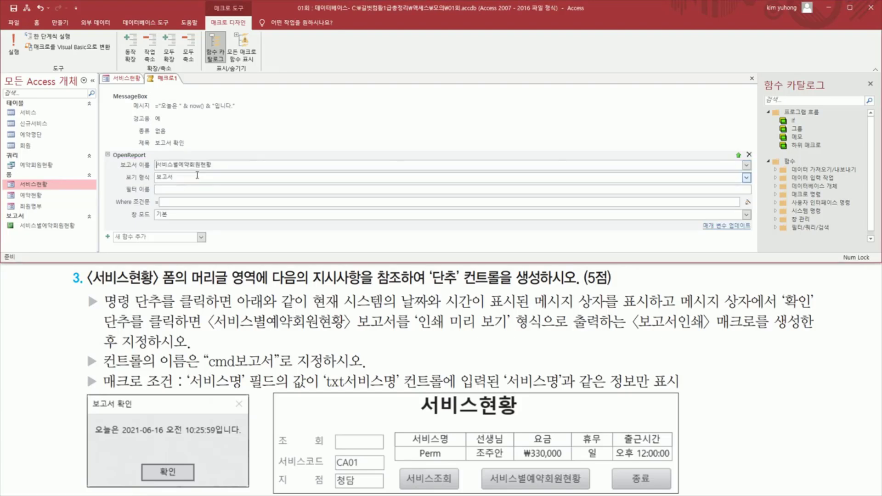
Set the view of the OpenReport action to 인쇄 미리 보기.
key("ctrl+2")
left_click_drag(122, 171, 188, 181)
key("Escape")
left_click(746, 178)
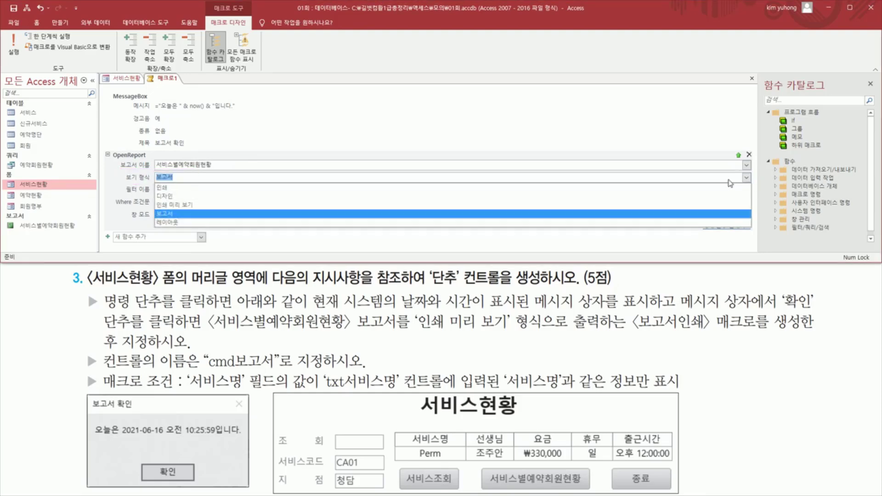
left_click(306, 205)
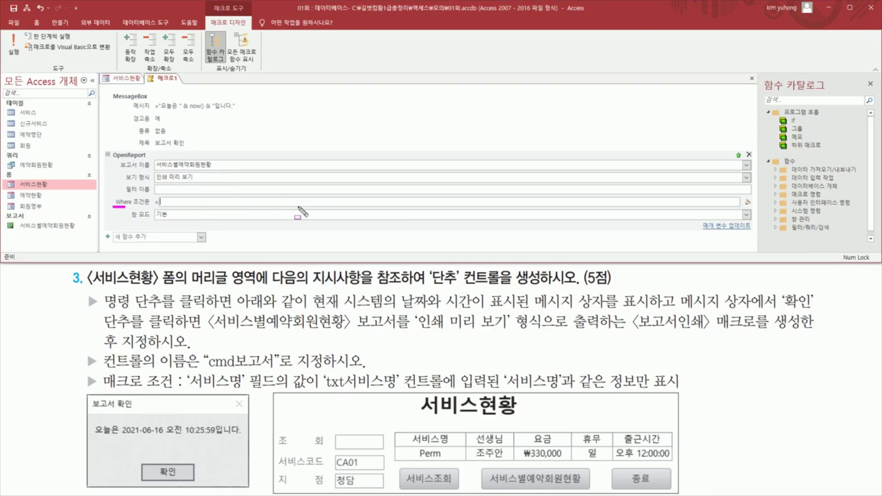
Open the expression builder for the OpenReport Where condition and begin the expression with [서비스명]=.
left_click(748, 201)
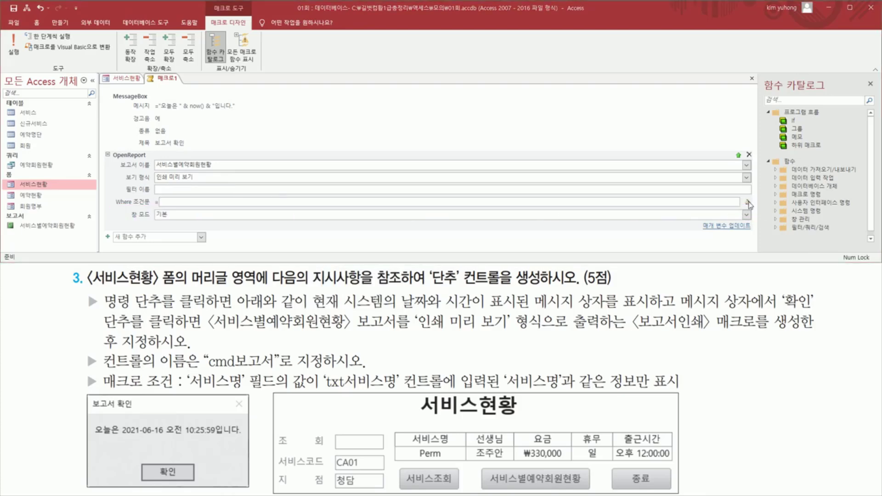
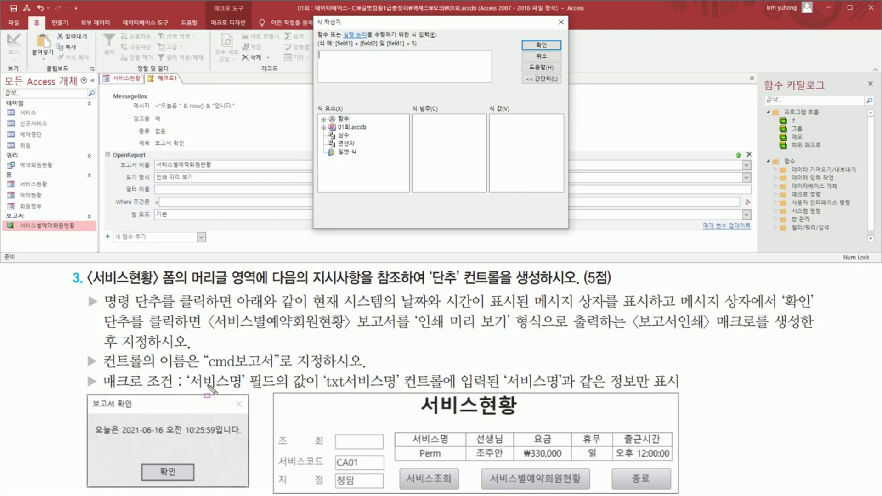
mouse_move(183, 389)
left_mouse_down()
mouse_move(276, 388)
mouse_move(278, 371)
mouse_move(299, 389)
mouse_move(448, 394)
left_mouse_up()
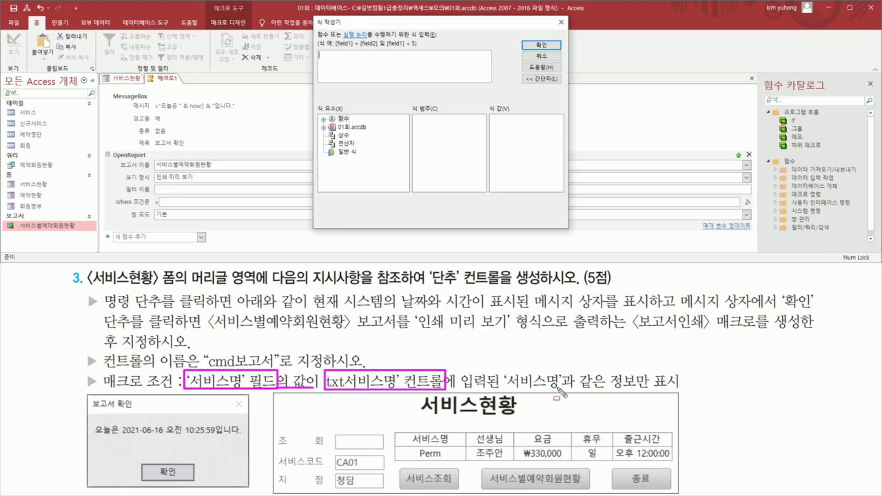
left_click_drag(574, 391, 605, 391)
key("Escape")
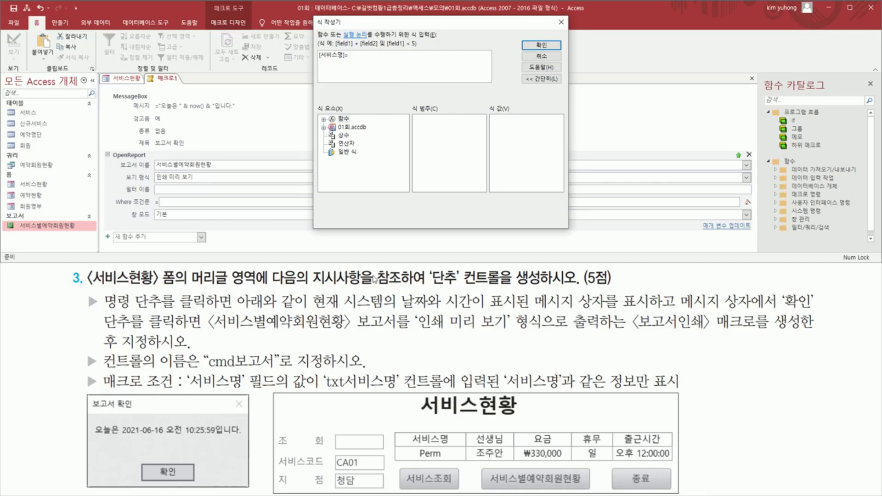
left_click_drag(322, 370, 403, 391)
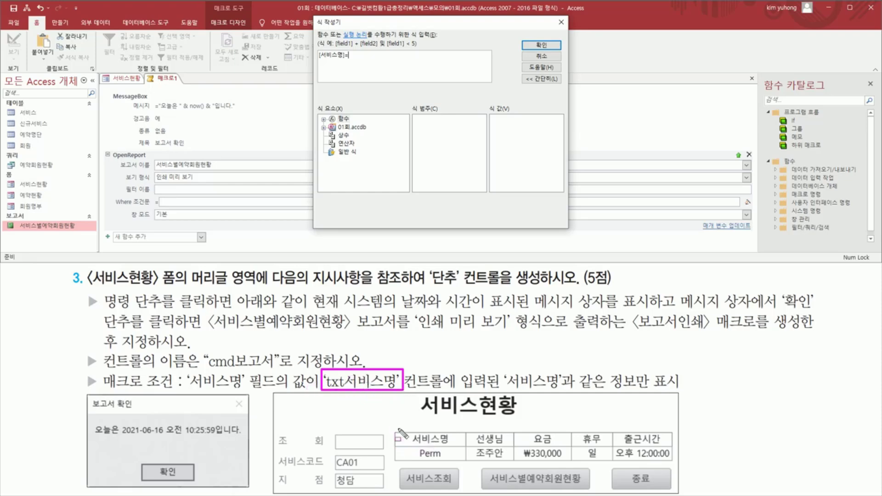
left_click_drag(408, 447, 458, 460)
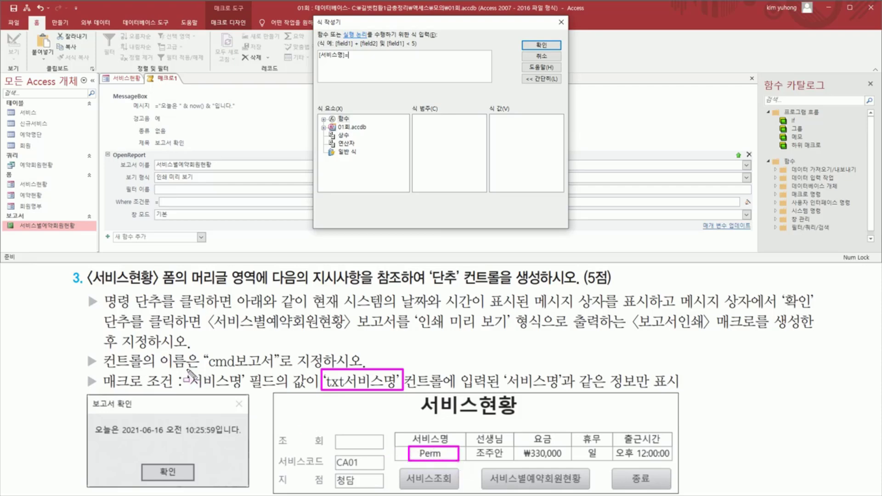
mouse_move(186, 369)
left_mouse_down()
mouse_move(243, 391)
mouse_move(274, 391)
left_mouse_up()
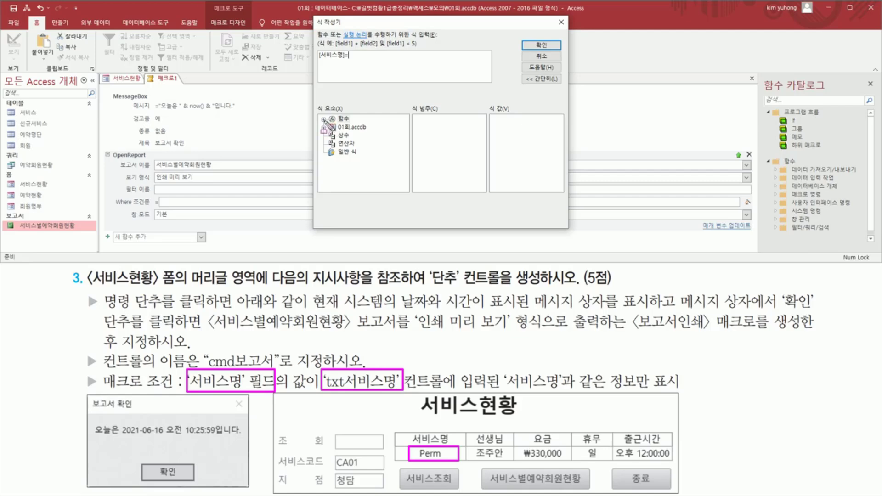
left_click_drag(320, 122, 371, 133)
key("Escape")
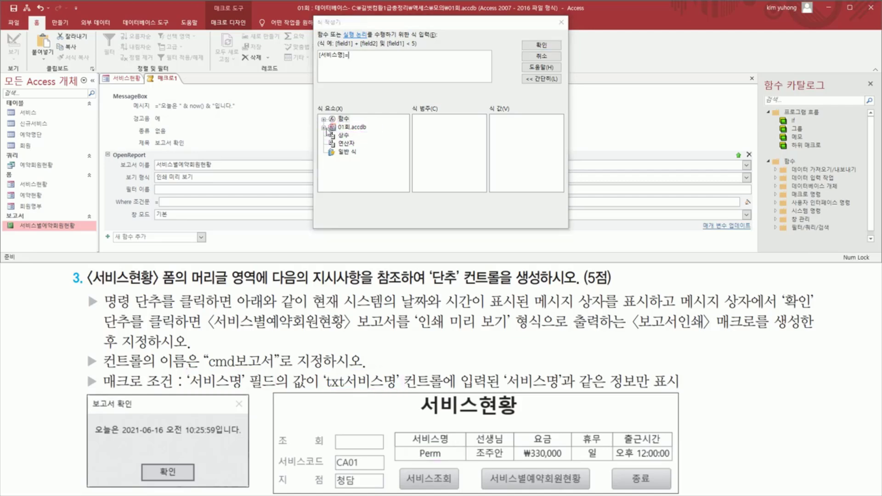
Complete the Where condition as [서비스명]= Forms![서비스현황]![txt서비스명] using the txt서비스명 control of the loaded 서비스현황 form.
left_click(324, 128)
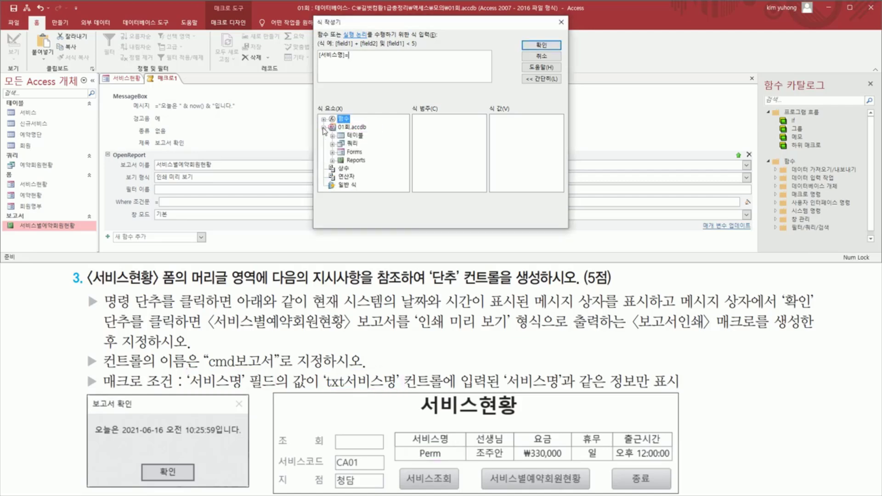
left_click(332, 152)
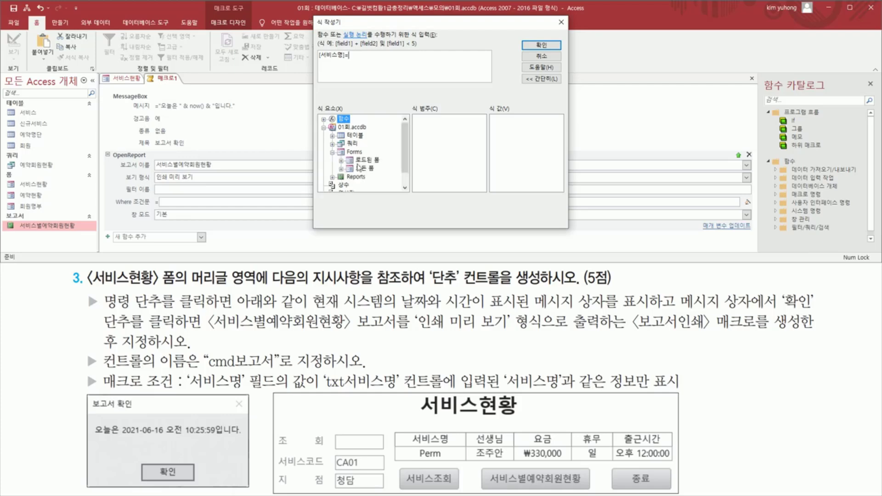
key("ctrl+2")
left_click_drag(106, 71, 147, 84)
key("Escape")
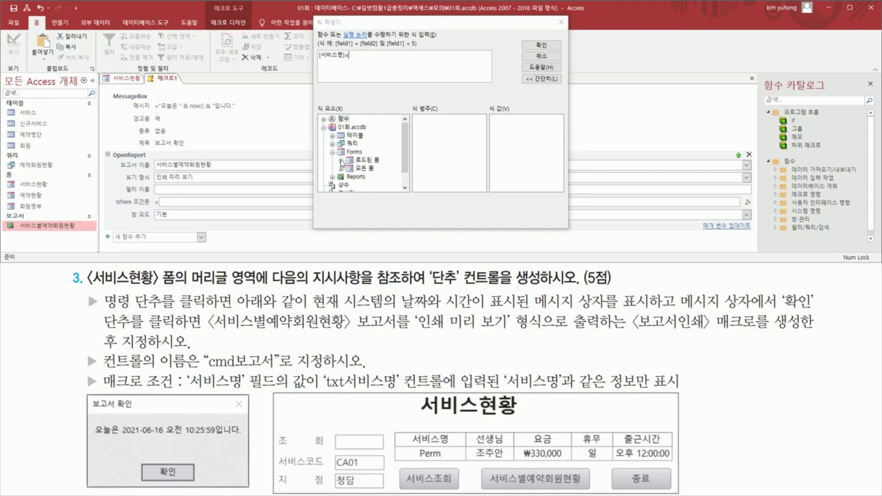
left_click(341, 159)
left_click(378, 169)
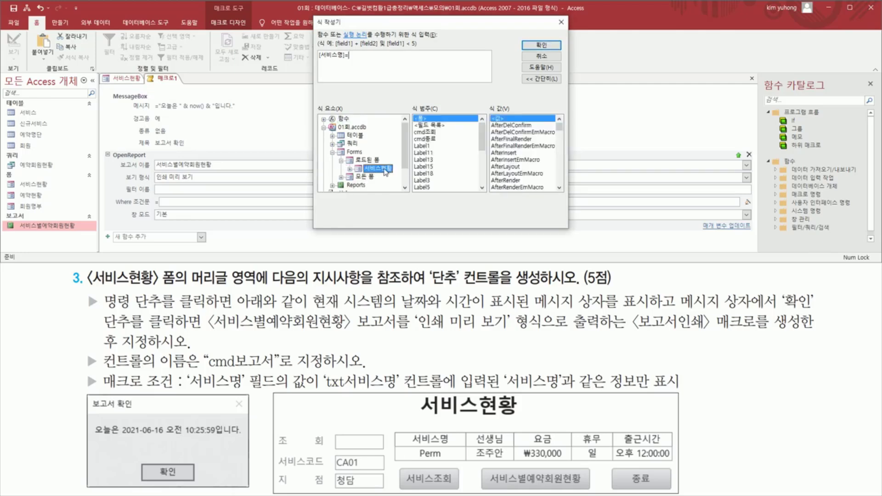
left_click_drag(484, 139, 489, 160)
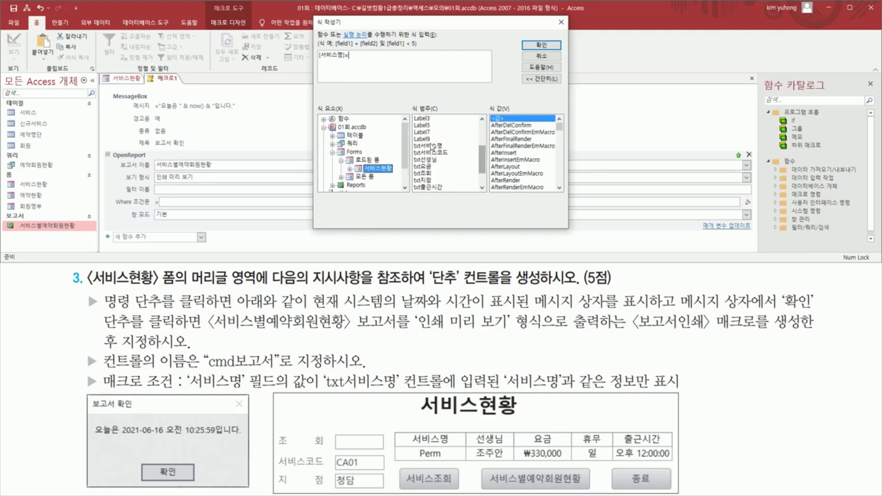
left_click(426, 147)
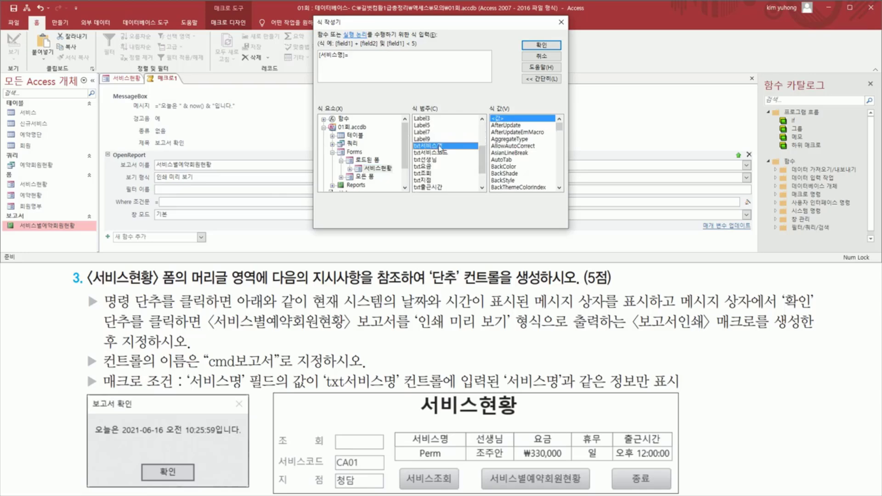
double_click(440, 148)
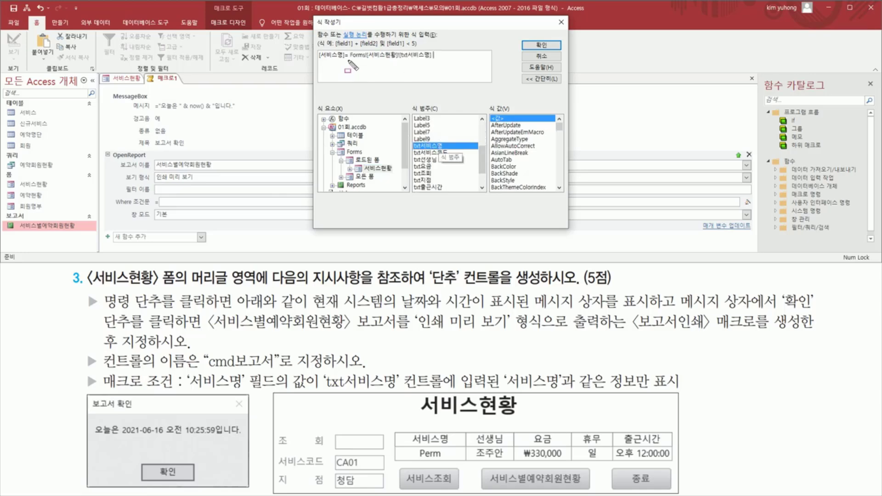
left_click_drag(348, 59, 431, 58)
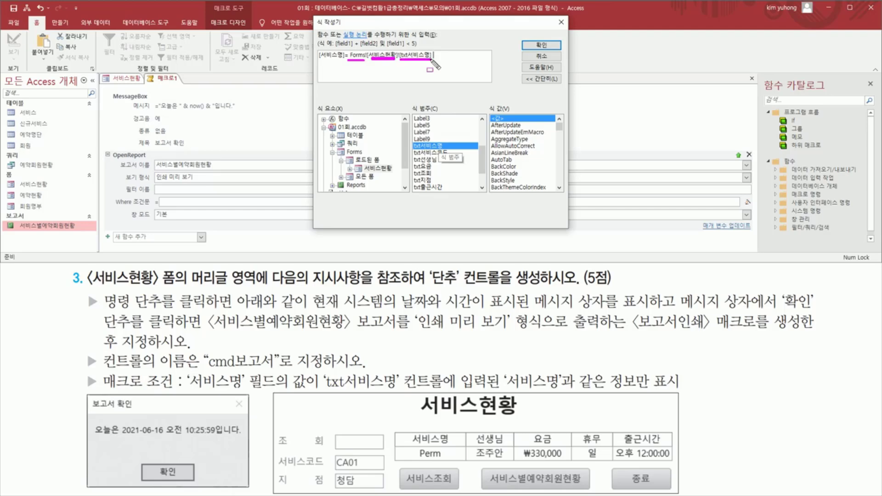
left_click_drag(348, 44, 440, 63)
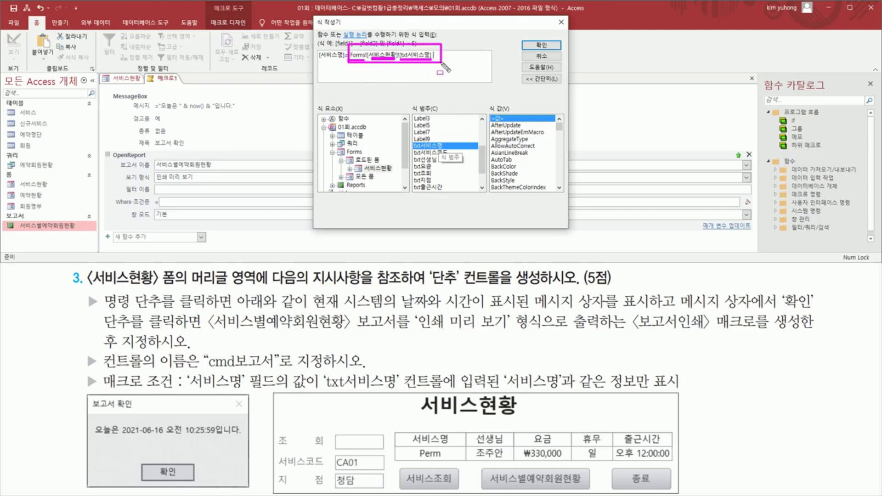
key("Escape")
left_click(541, 45)
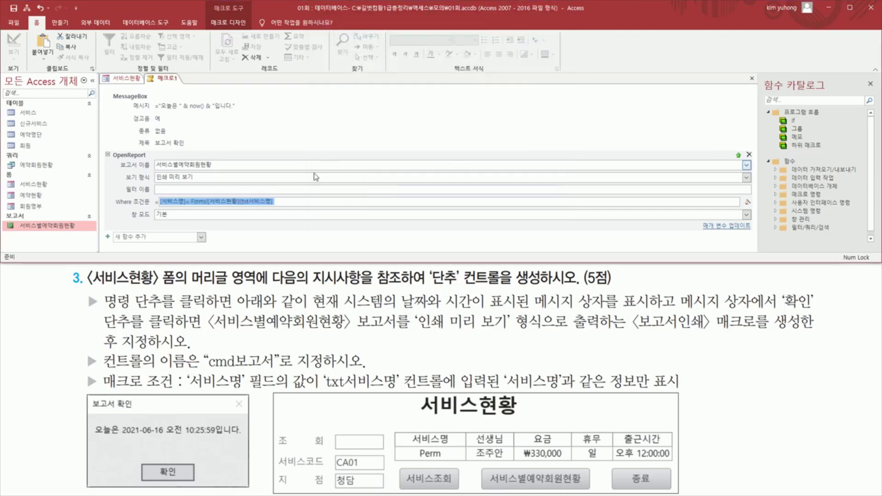
left_click(298, 201)
key("ctrl+2")
mouse_move(155, 206)
left_mouse_down()
mouse_move(276, 204)
mouse_move(280, 192)
mouse_move(285, 199)
left_mouse_up()
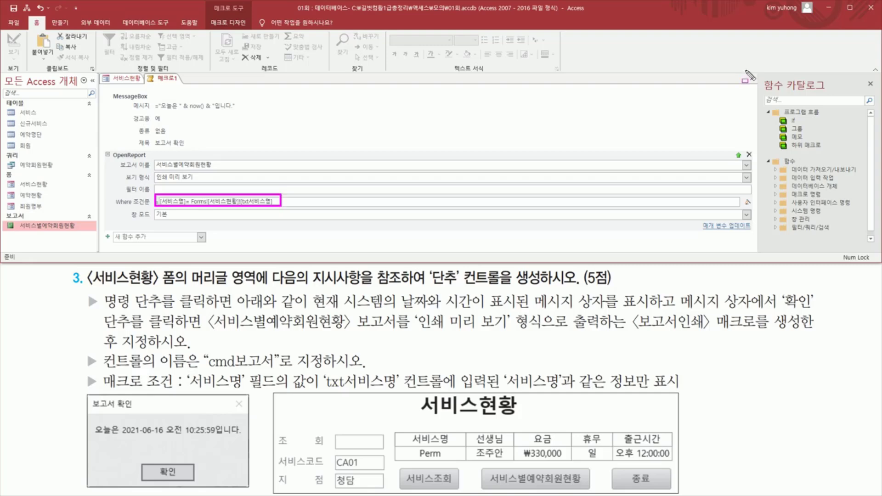
Close the macro and save it under the name 보고서인쇄.
left_click_drag(745, 71, 757, 85)
left_click(752, 79)
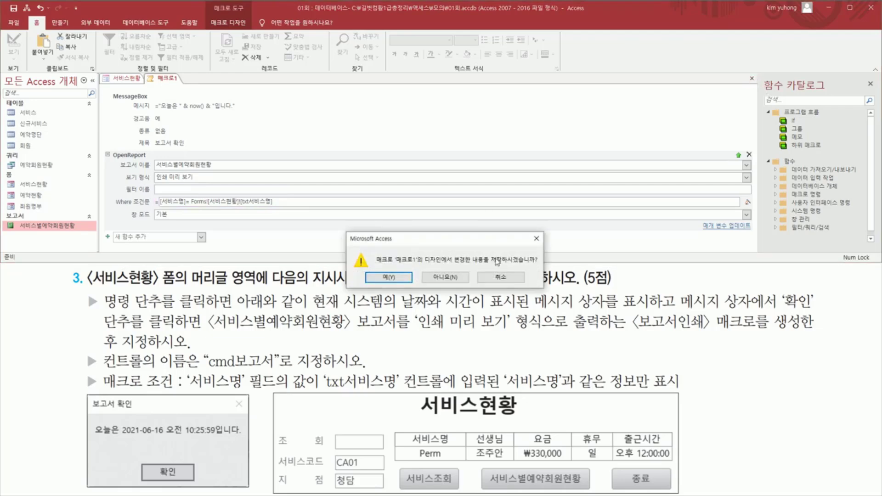
left_click(389, 277)
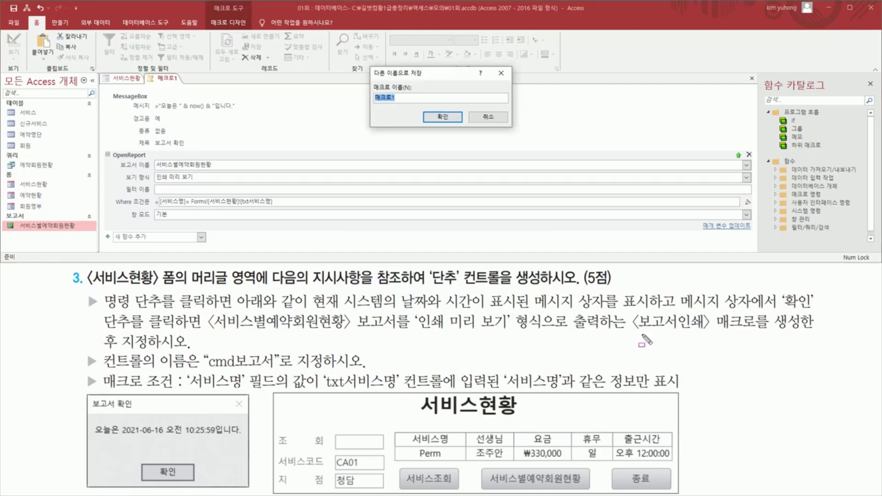
mouse_move(629, 328)
left_mouse_down()
mouse_move(765, 332)
mouse_move(811, 310)
left_mouse_up()
key("Escape")
double_click(378, 100)
type("보고서인쇄")
left_click(443, 117)
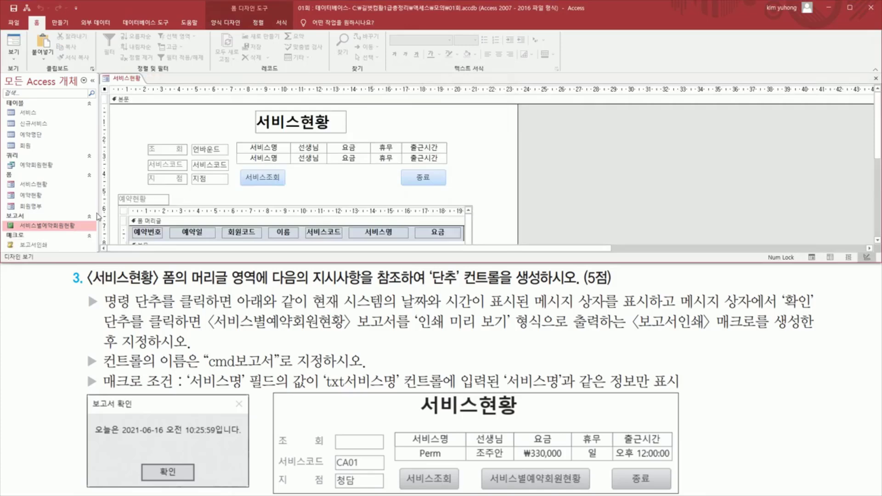
Draw a command button between the 서비스조회 and 종료 buttons on the 서비스현황 form and cancel its wizard.
mouse_move(1, 229)
left_mouse_down()
mouse_move(55, 252)
mouse_move(20, 242)
left_mouse_up()
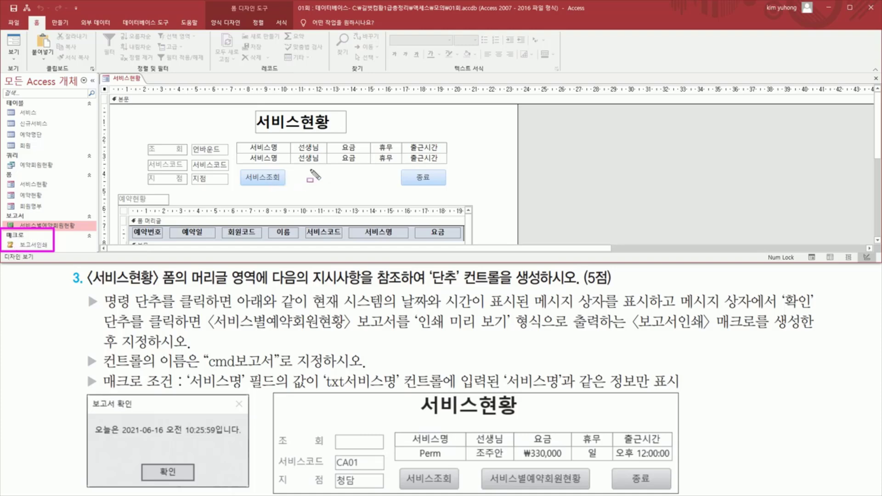
mouse_move(300, 170)
left_mouse_down()
mouse_move(312, 181)
mouse_move(387, 188)
left_mouse_up()
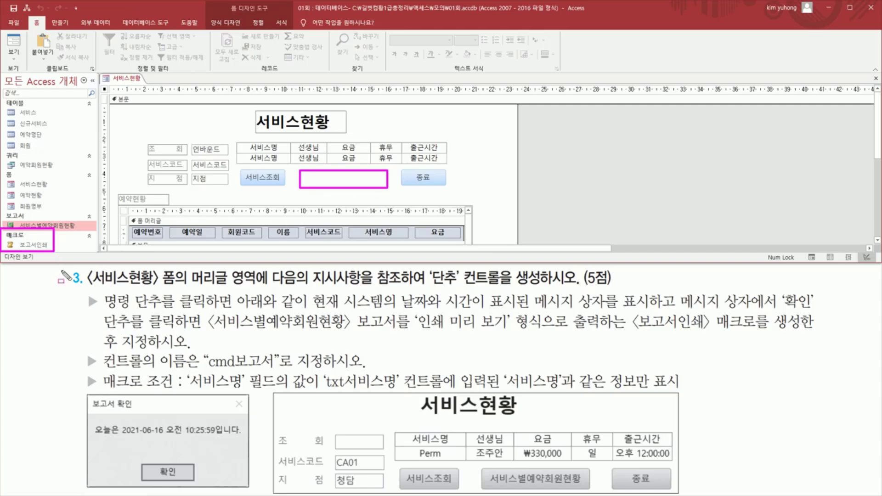
key("Escape")
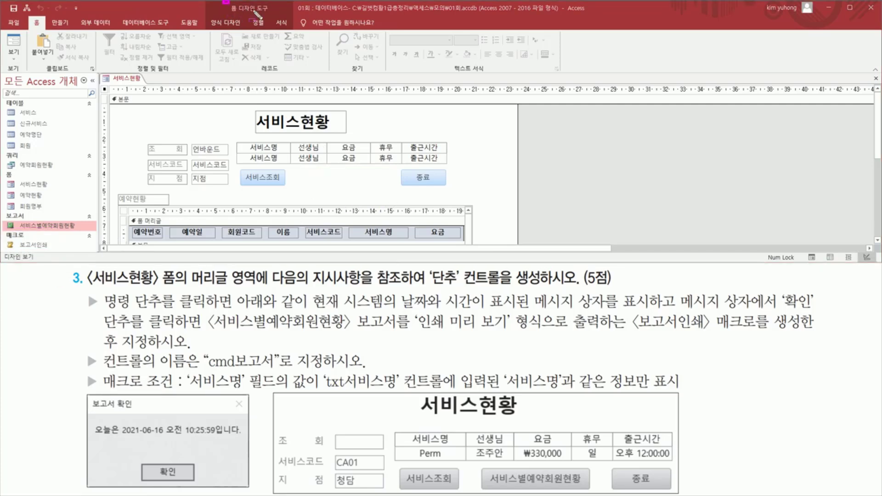
left_click(227, 23)
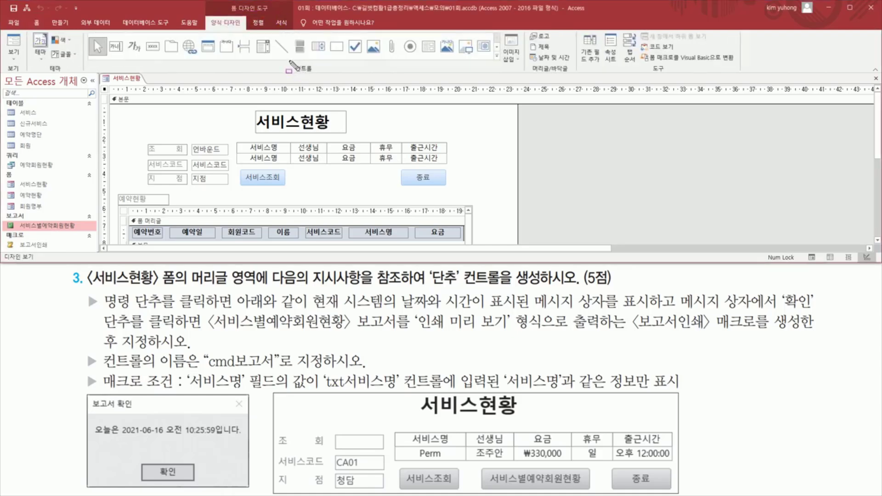
left_click_drag(290, 69, 321, 74)
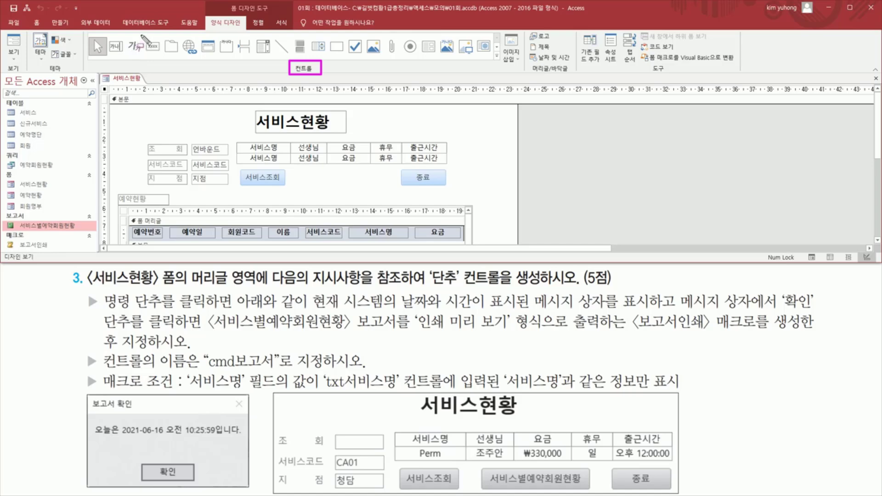
left_click_drag(142, 35, 162, 55)
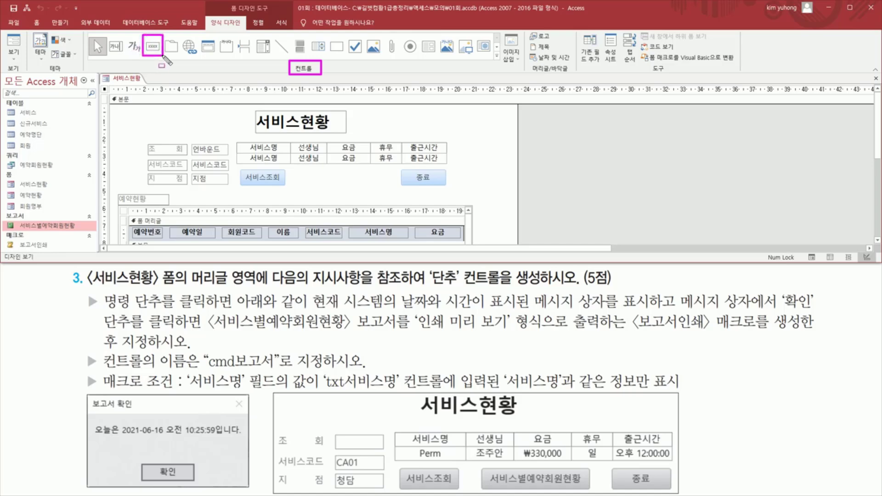
left_click(153, 46)
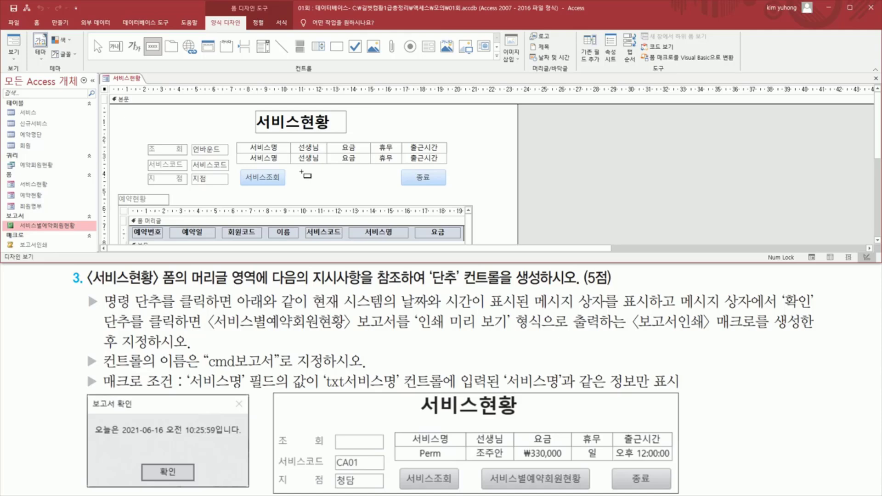
left_click_drag(304, 171, 384, 186)
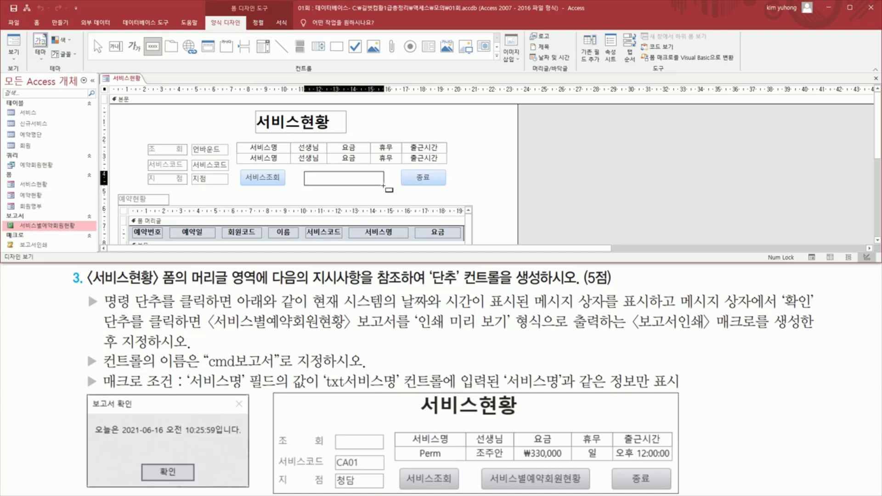
left_click_drag(384, 185, 384, 186)
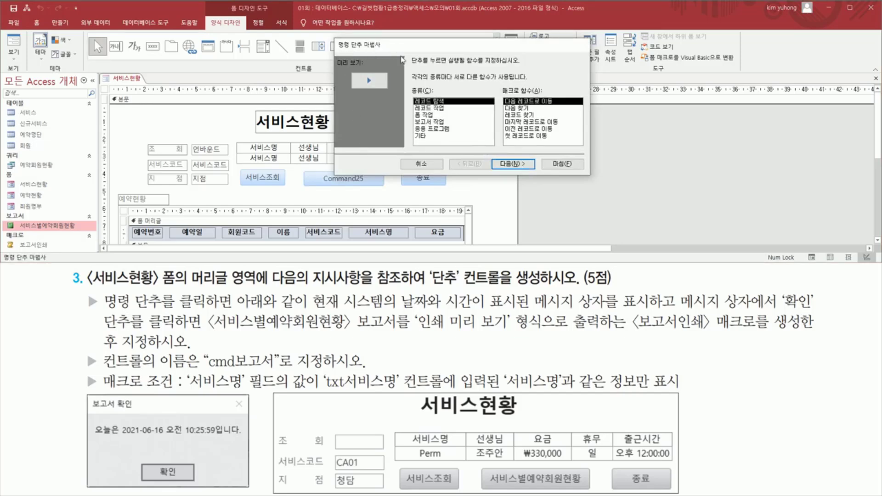
key("ctrl+alt+d")
left_click_drag(7, 237, 53, 251)
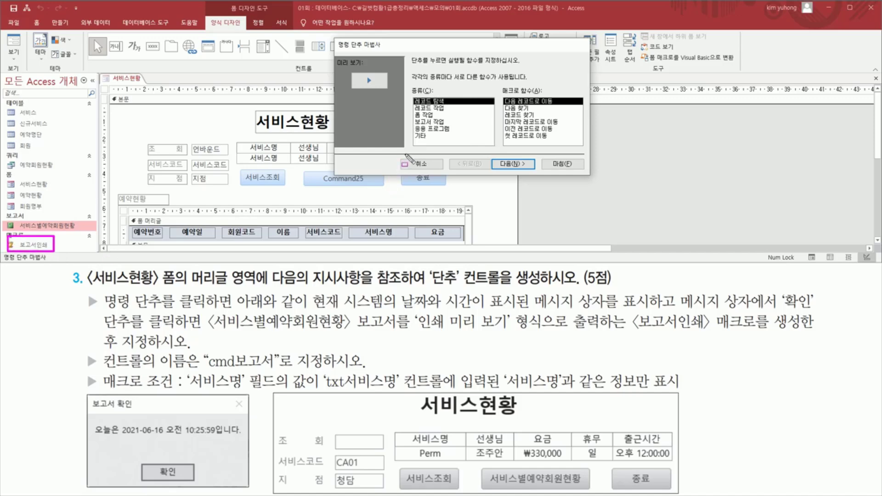
key("Escape")
left_click(422, 164)
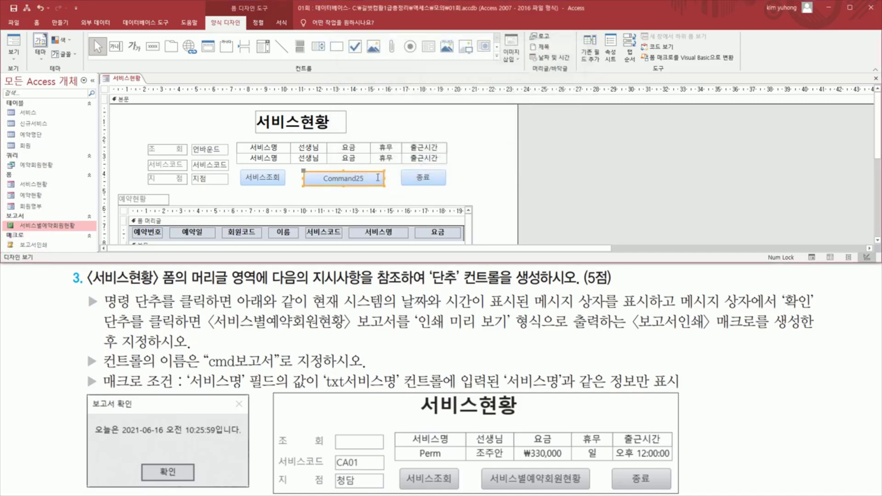
Open the new command button's properties and assign the 보고서인쇄 macro to its On Click event.
double_click(356, 171)
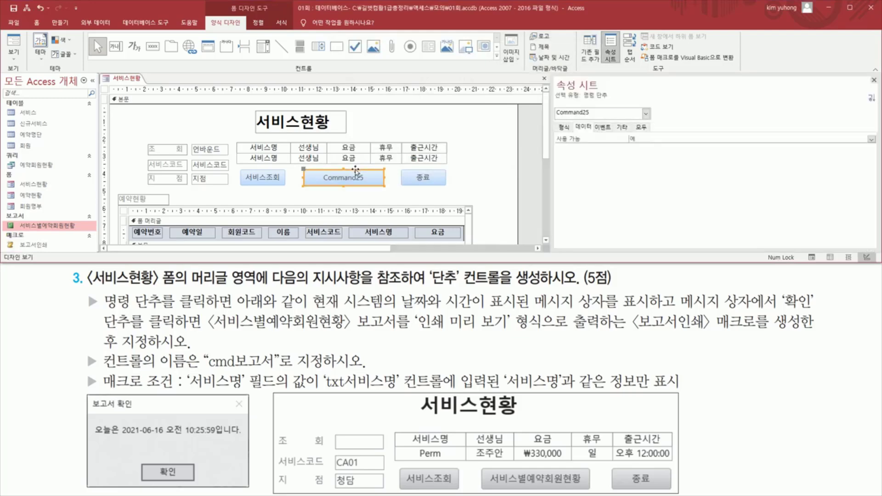
left_click_drag(552, 77, 614, 91)
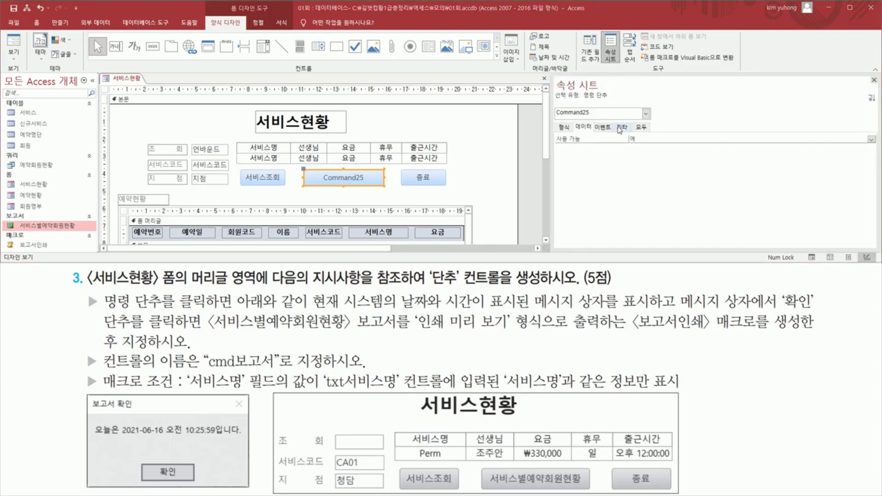
left_click(602, 127)
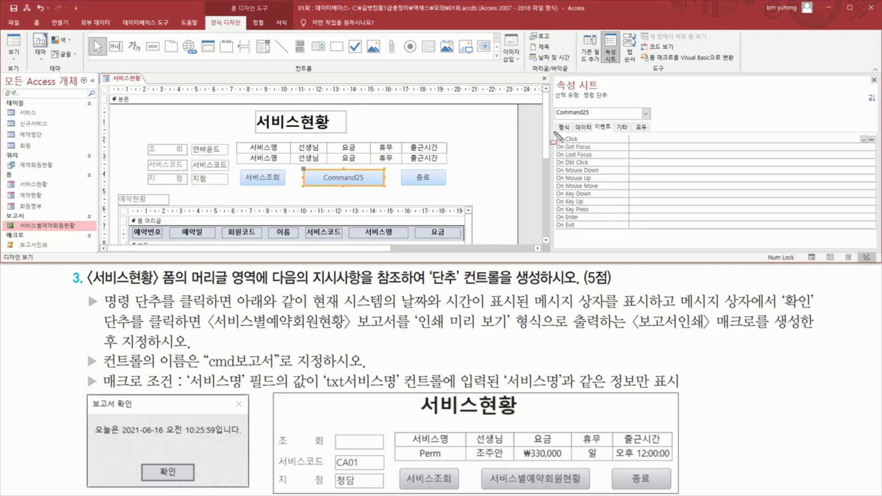
left_click_drag(553, 132, 593, 146)
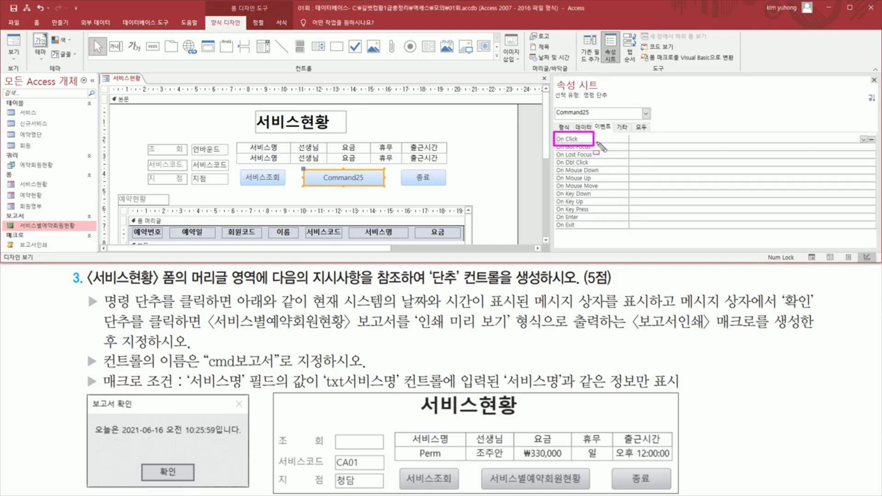
key("Escape")
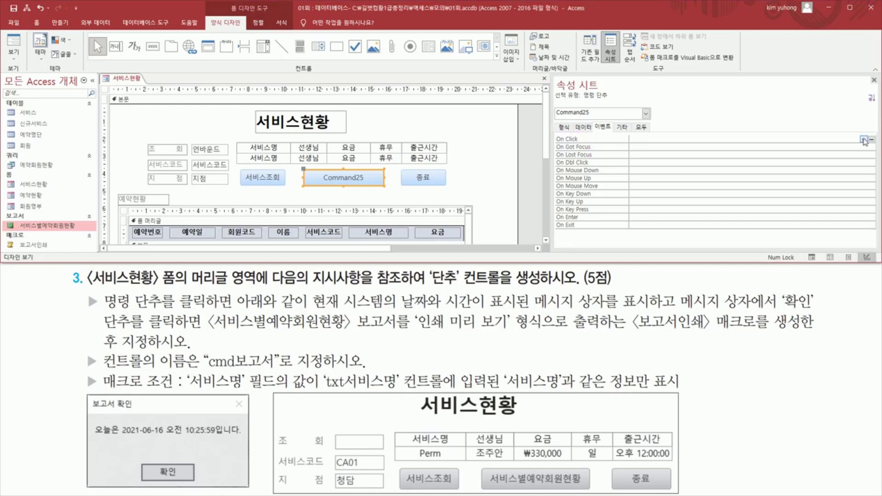
left_click_drag(858, 131, 869, 146)
key("Escape")
left_click(863, 140)
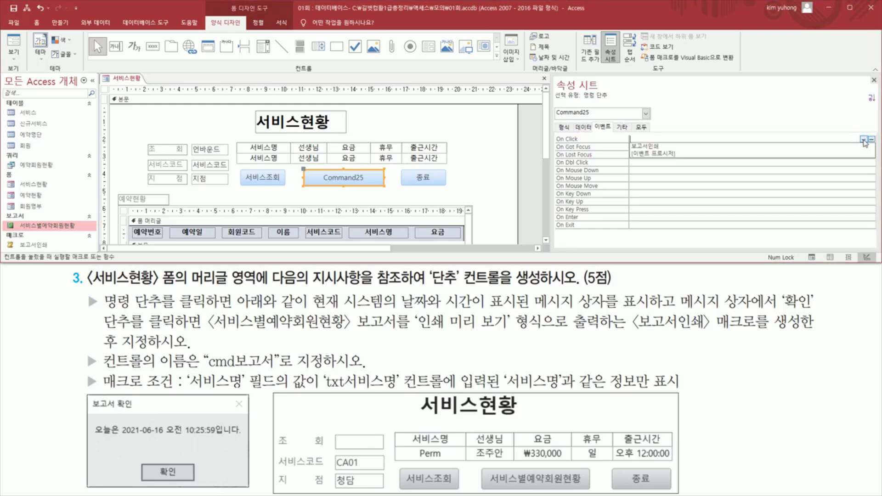
left_click(670, 146)
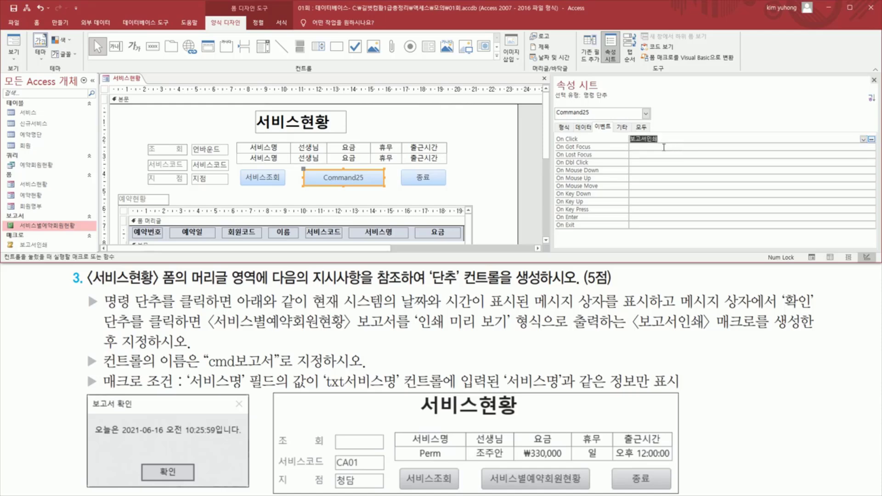
key("ctrl+shift+d")
left_click_drag(305, 164, 384, 186)
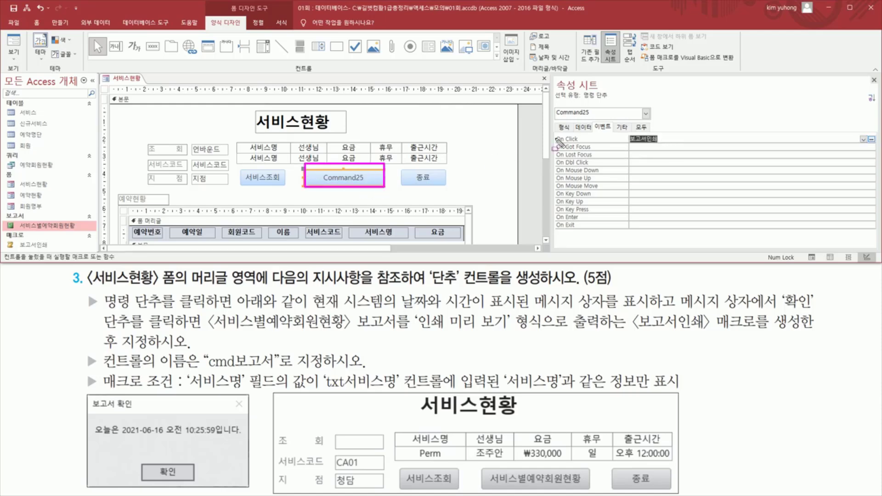
left_click_drag(555, 143, 667, 146)
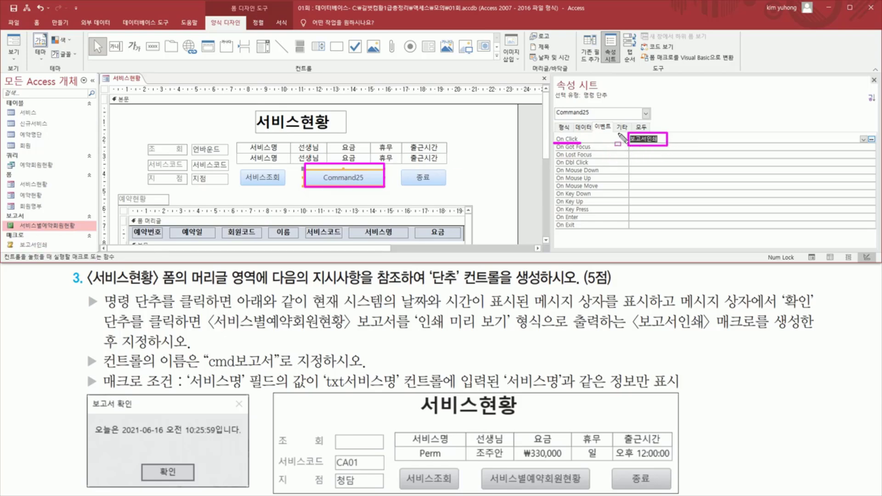
Set the name of the new command button to cmd보고서.
left_click_drag(104, 367, 187, 368)
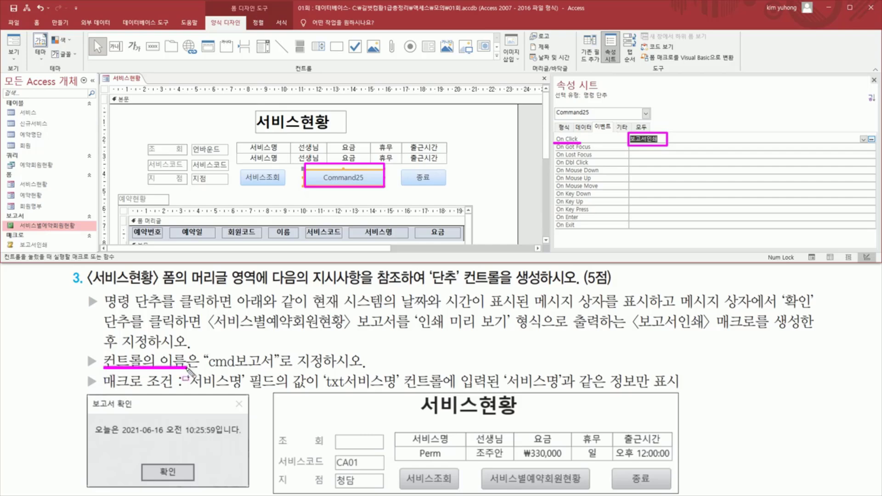
key("Escape")
left_click(623, 129)
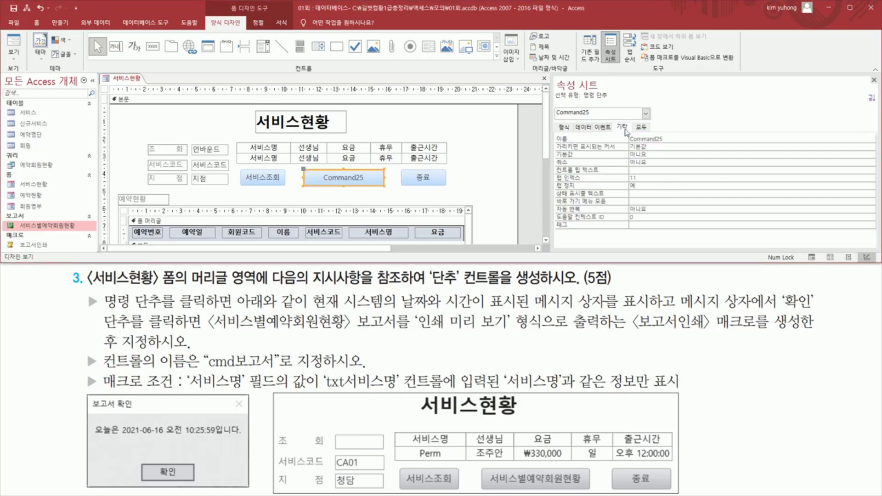
left_click(680, 138)
left_click(558, 138)
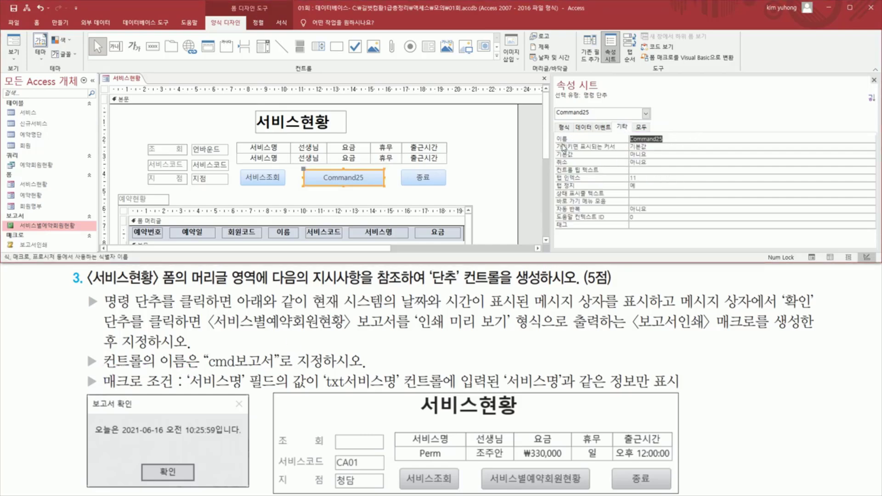
type("ㅊ")
left_click_drag(203, 370, 276, 370)
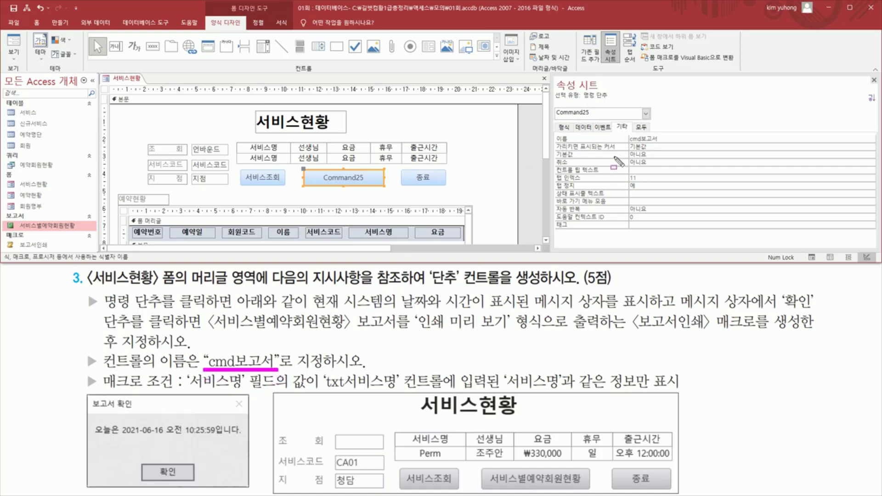
left_click(680, 137)
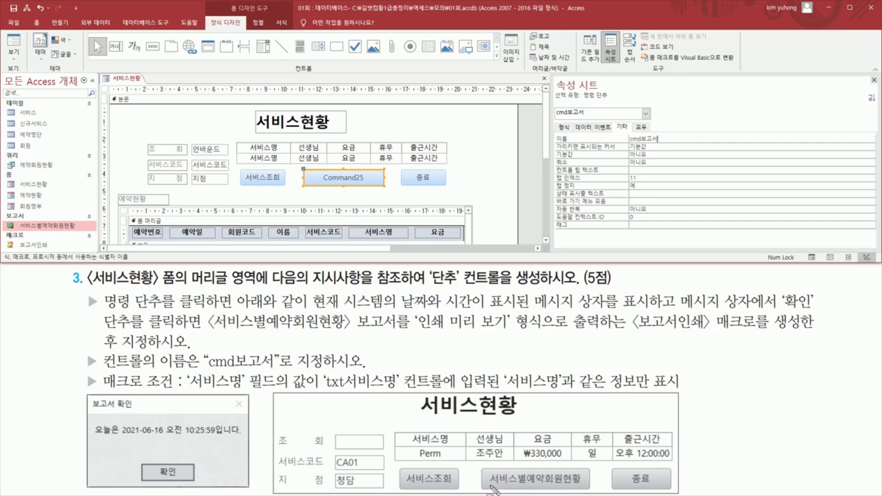
Set the cmd보고서 button's caption to 서비스별예약회원현황 and close its properties.
mouse_move(490, 487)
left_mouse_down()
mouse_move(586, 485)
mouse_move(586, 473)
left_mouse_up()
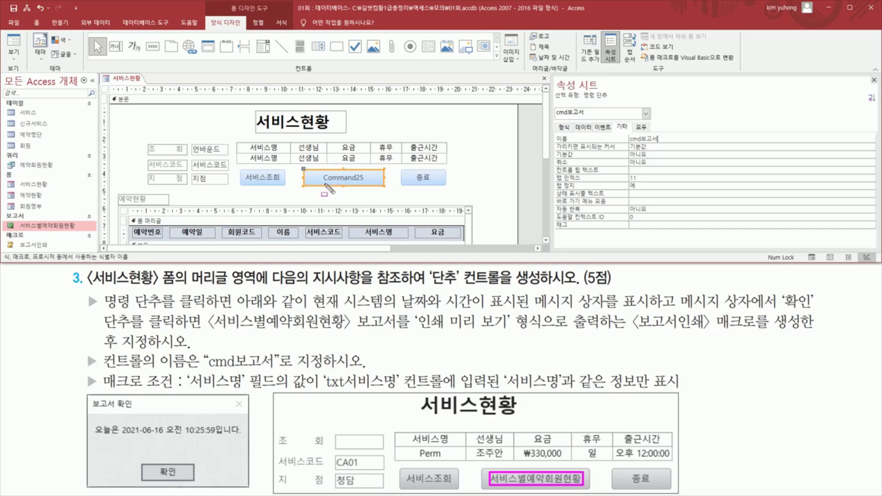
mouse_move(319, 183)
left_mouse_down()
mouse_move(370, 184)
mouse_move(369, 175)
left_mouse_up()
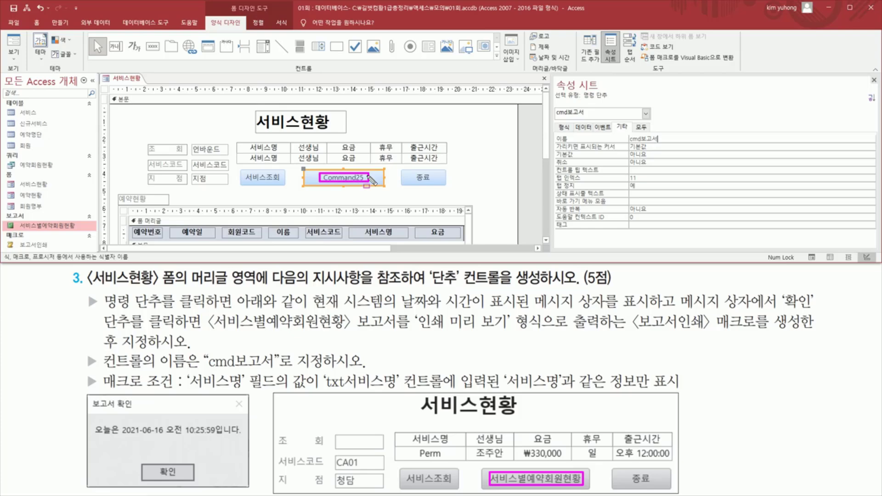
left_click(566, 128)
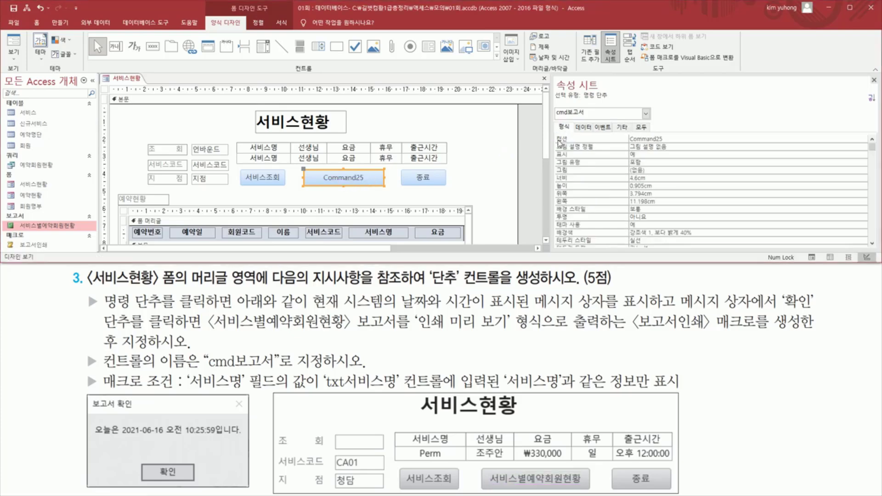
left_click_drag(555, 134, 683, 143)
key("Escape")
left_click(684, 137)
key("BackSpace")
key("BackSpace")
key("BackSpace")
key("BackSpace")
key("BackSpace")
key("BackSpace")
key("BackSpace")
type("서비스별")
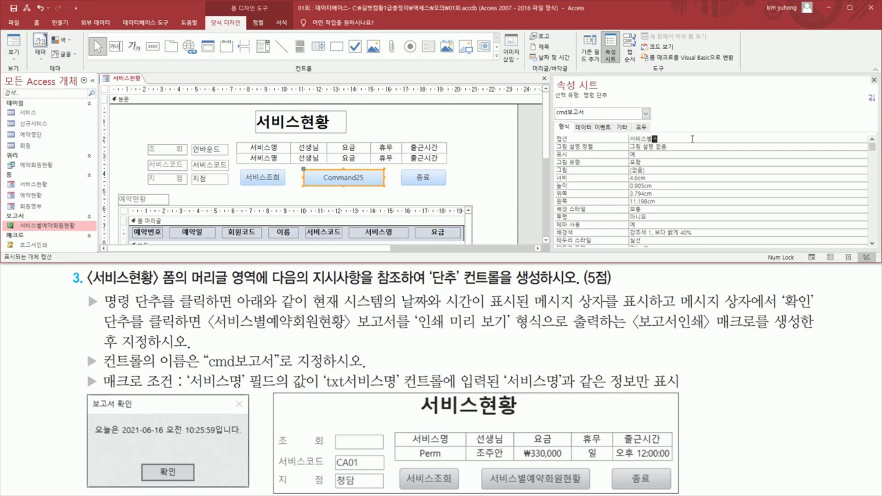
type("예약회원혀")
type("ㅎ")
type("황")
key("Return")
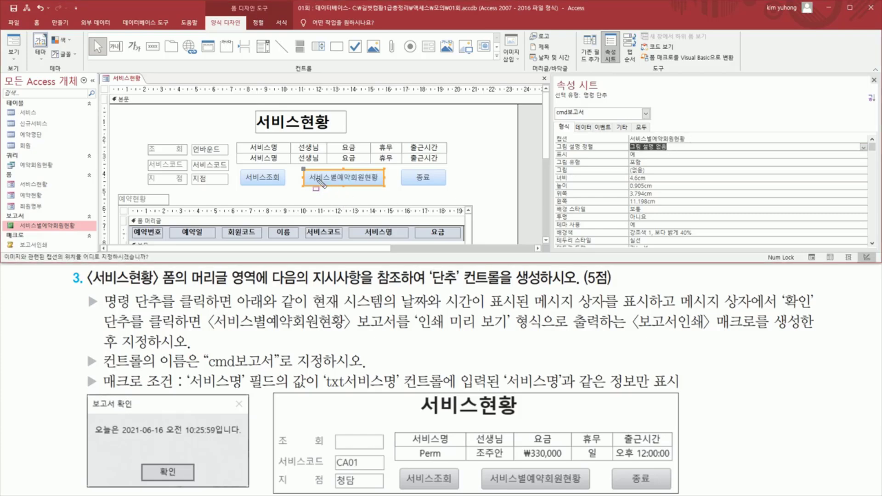
left_click_drag(306, 182, 380, 183)
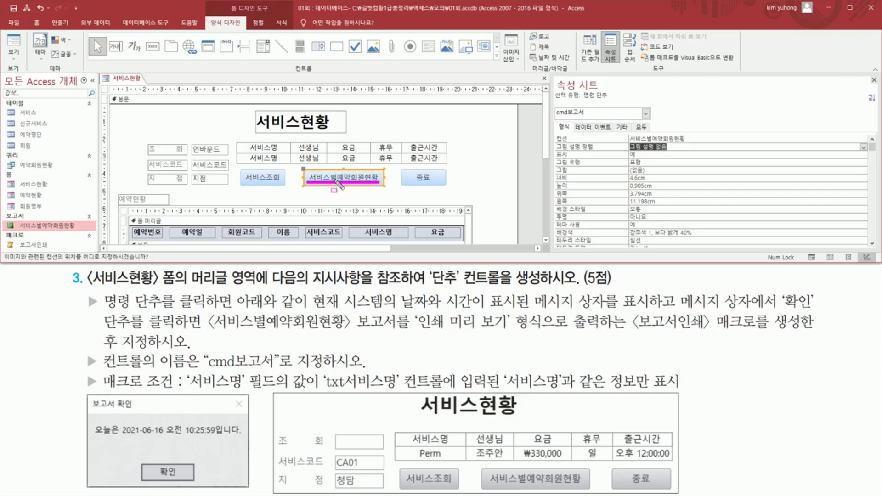
key("Escape")
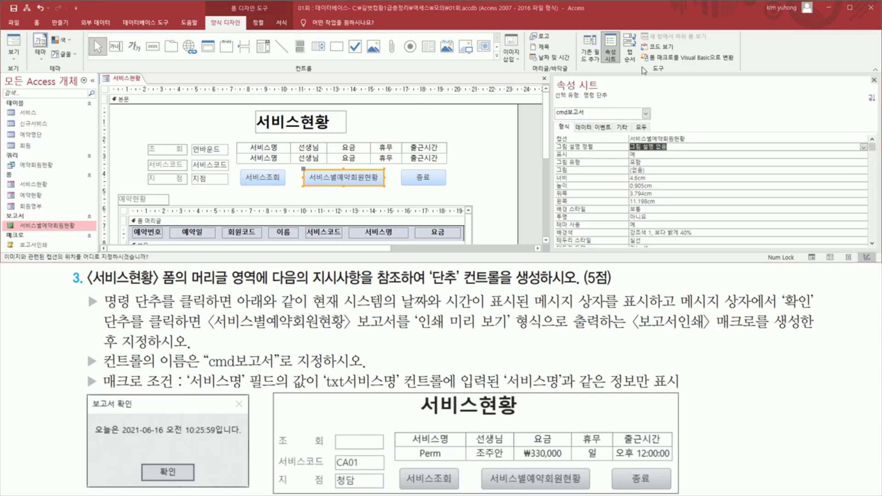
left_click(872, 81)
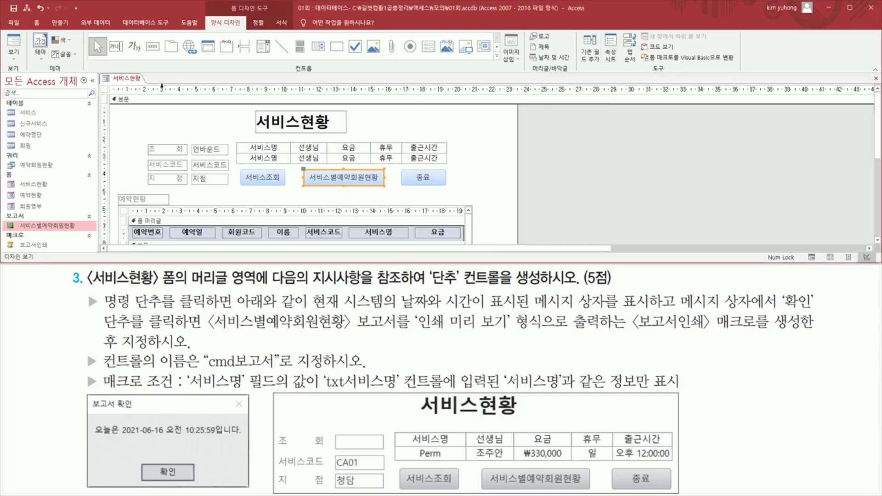
Switch the 서비스현황 form to form view, run the 서비스별예약회원현황 button and confirm the 보고서 확인 message box.
left_click(14, 44)
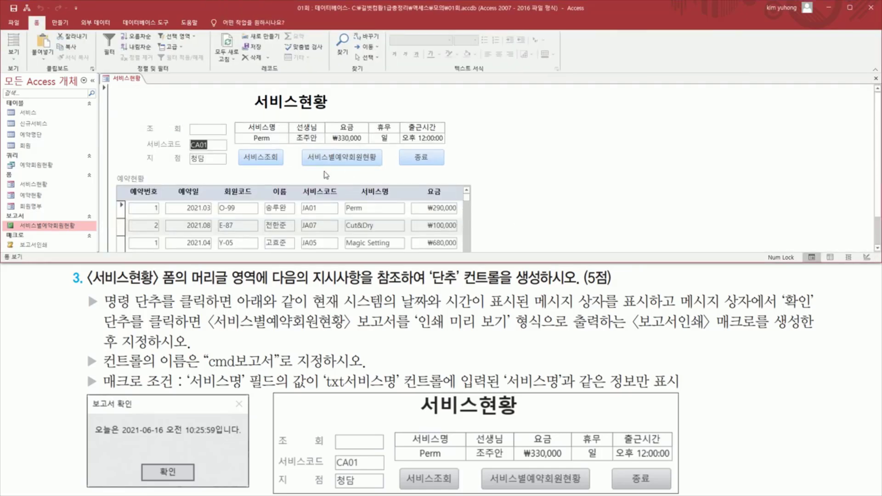
left_click_drag(293, 145, 389, 169)
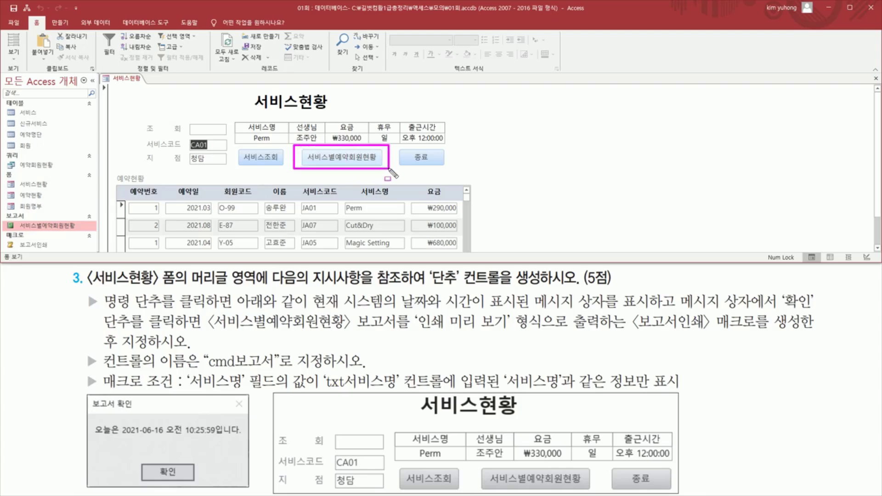
key("Escape")
left_click(359, 164)
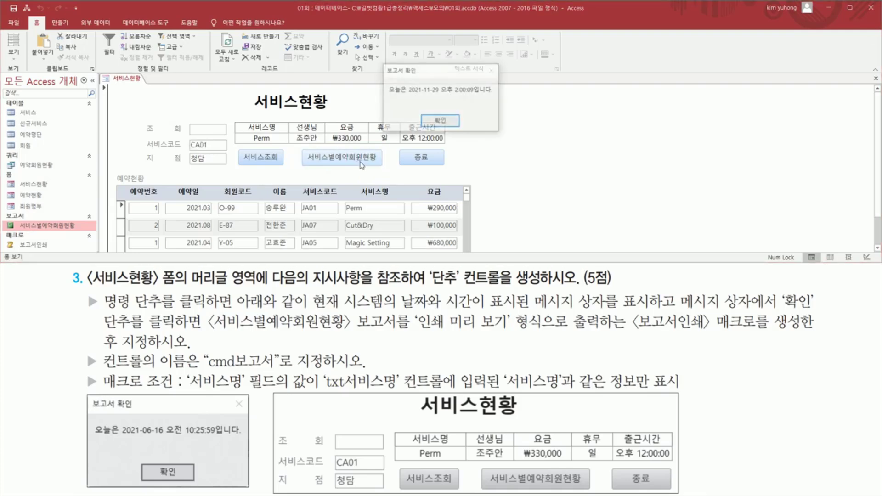
key("ctrl+shift+d")
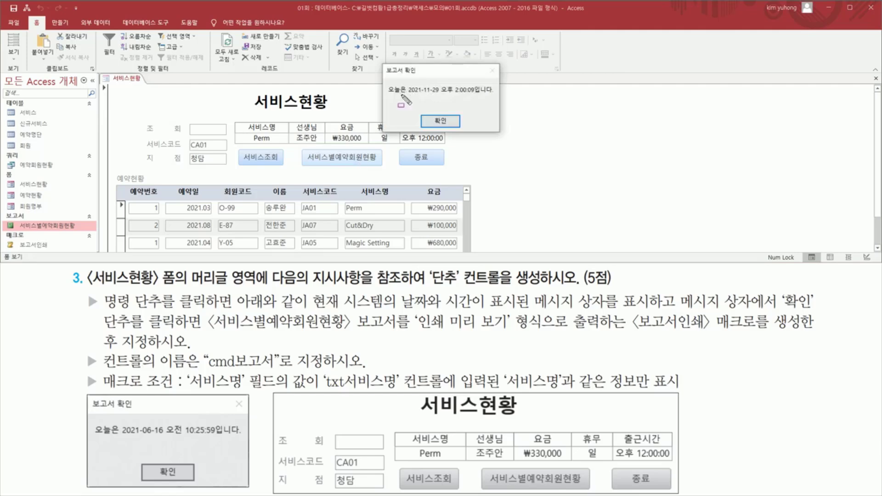
left_click_drag(387, 96, 496, 96)
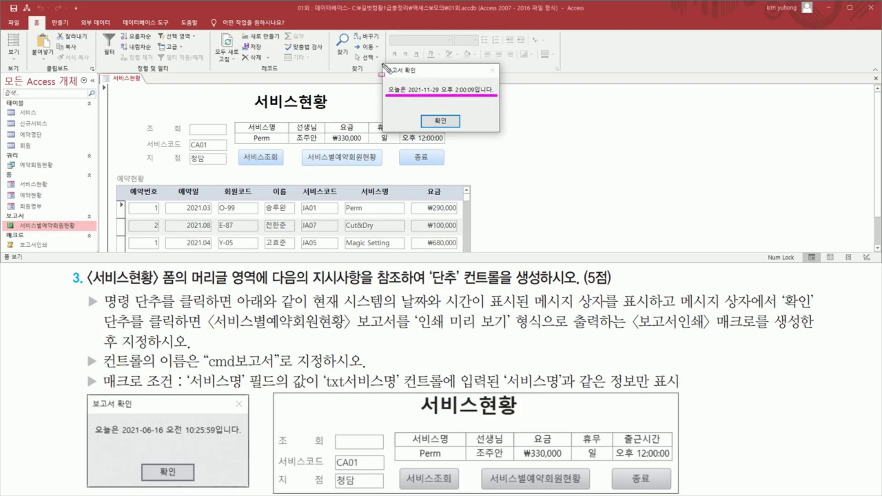
left_click_drag(384, 64, 417, 77)
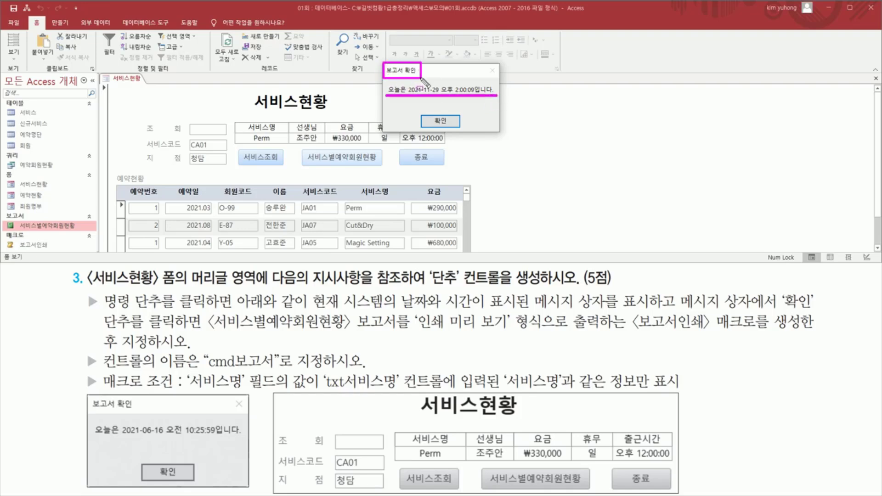
left_click(442, 121)
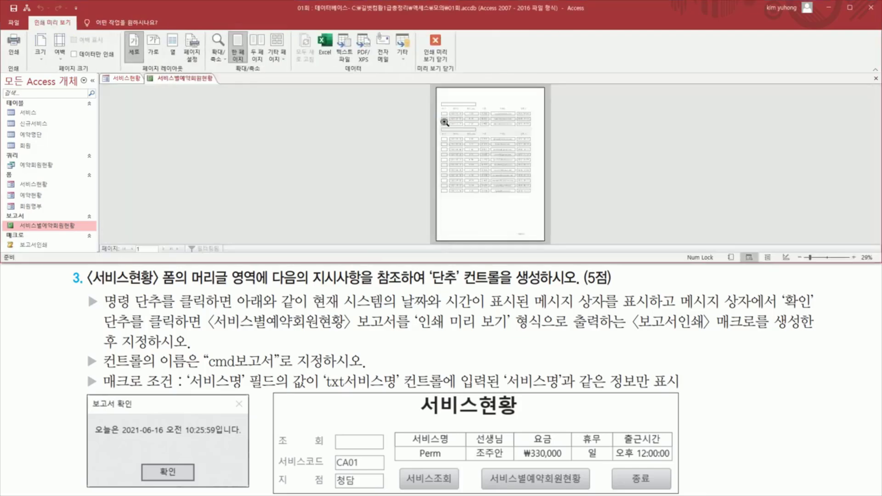
Enlarge the 서비스별예약회원현황 print preview and examine the group header boxes, 순번 column and detail records.
left_click(466, 116)
scroll(477, 139, "up", 3)
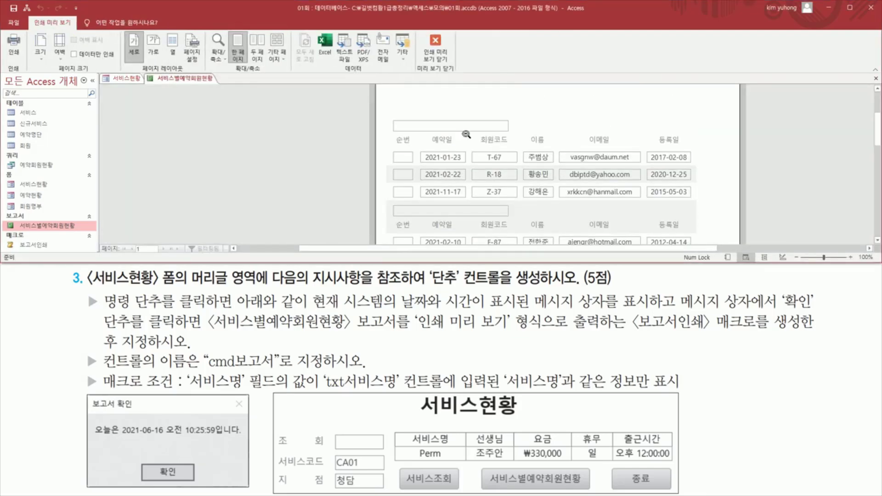
scroll(451, 137, "down", 1)
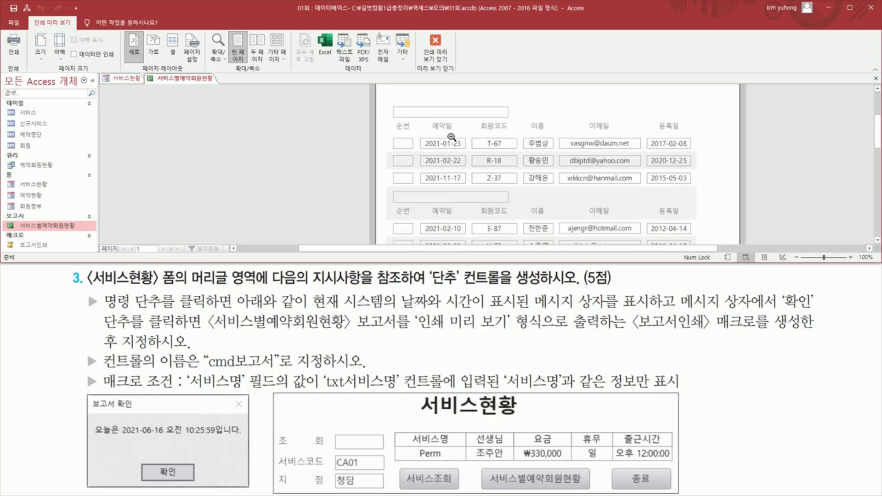
scroll(451, 137, "down", 1)
scroll(448, 138, "up", 2)
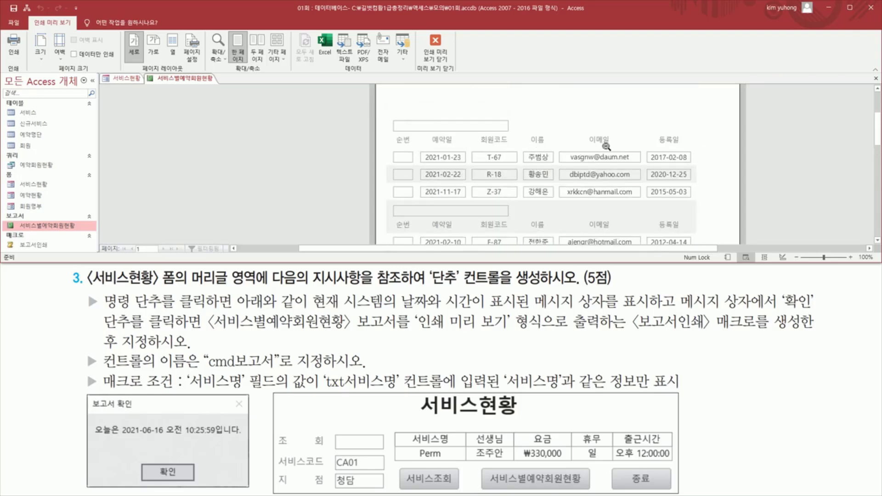
left_click_drag(393, 134, 434, 169)
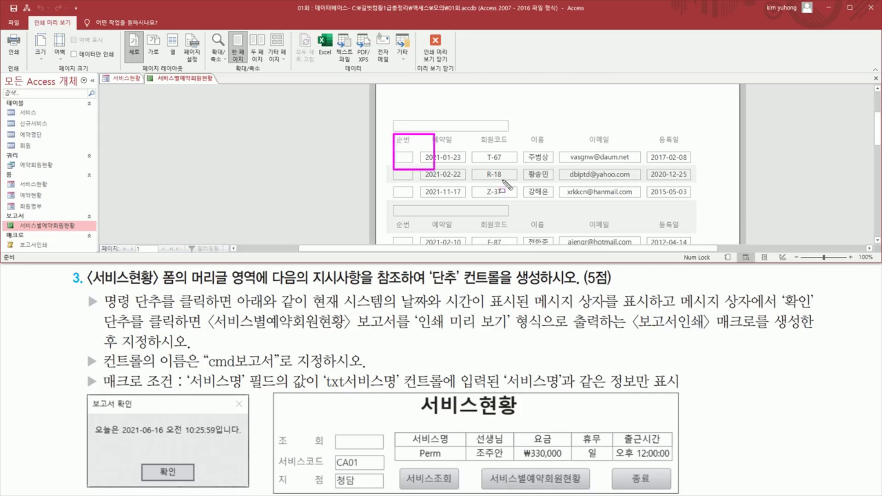
left_click_drag(506, 185, 699, 198)
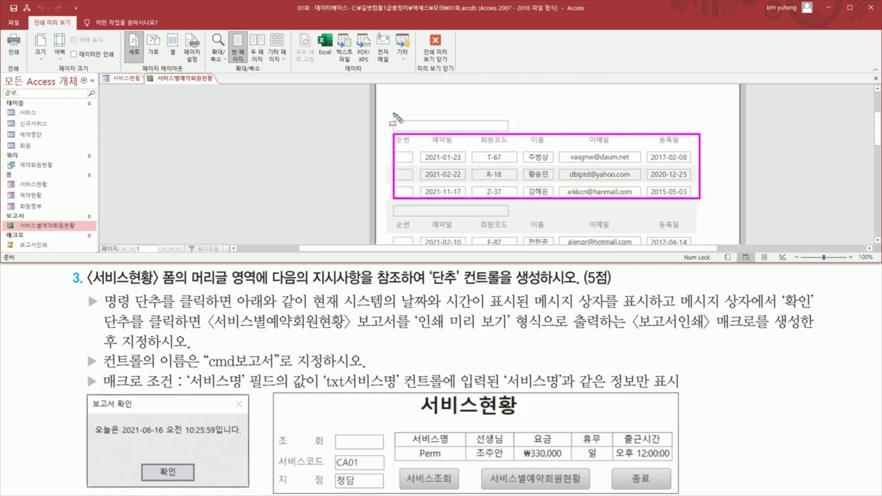
left_click_drag(393, 113, 513, 133)
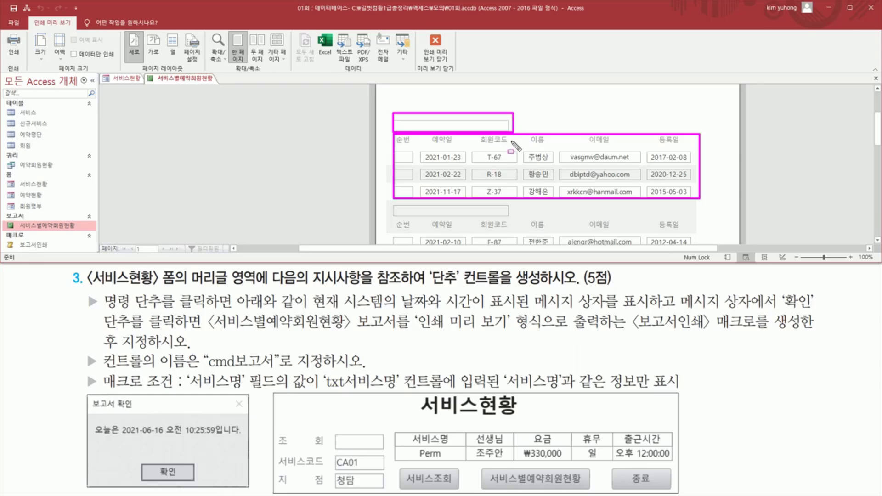
Close the 서비스별예약회원현황 print preview and close the 서비스현황 form, saving its design changes.
key("Escape")
scroll(462, 175, "down", 2)
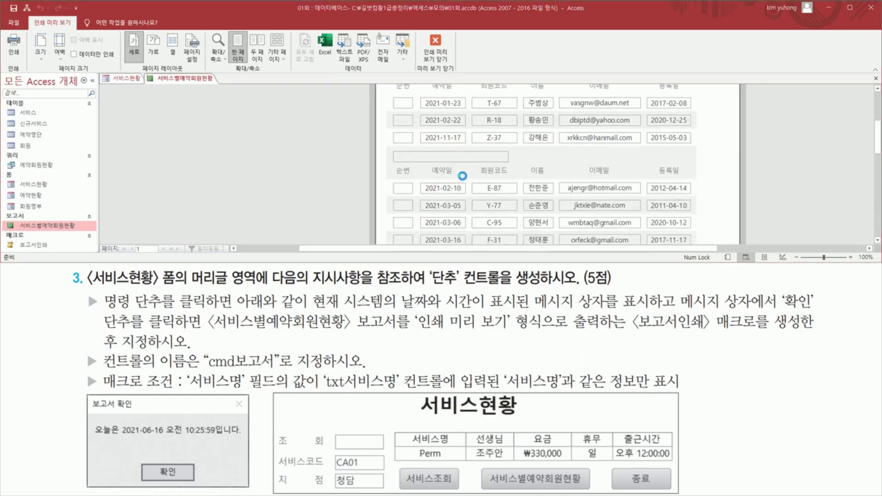
scroll(462, 176, "down", 2)
scroll(453, 149, "up", 3)
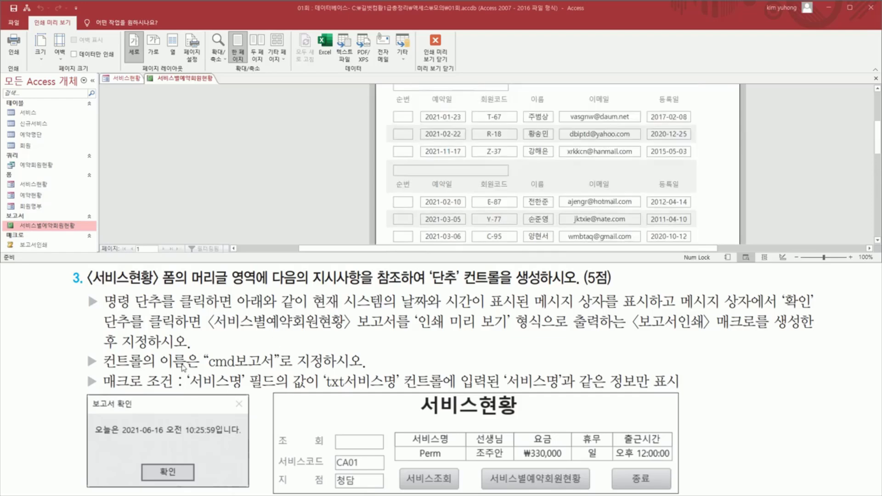
scroll(468, 179, "up", 4)
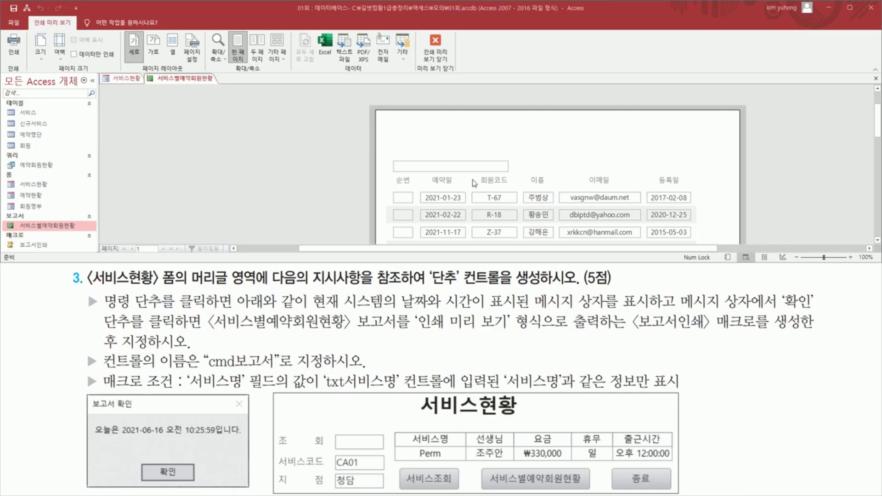
left_click(435, 59)
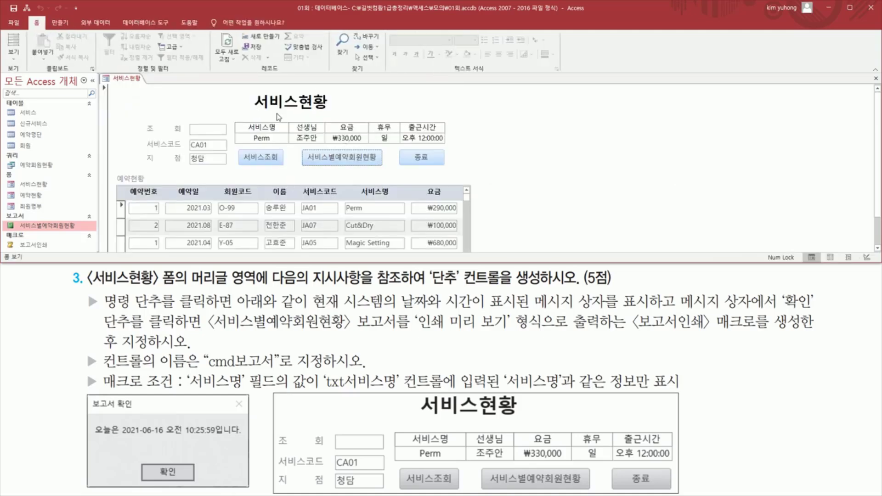
left_click(875, 78)
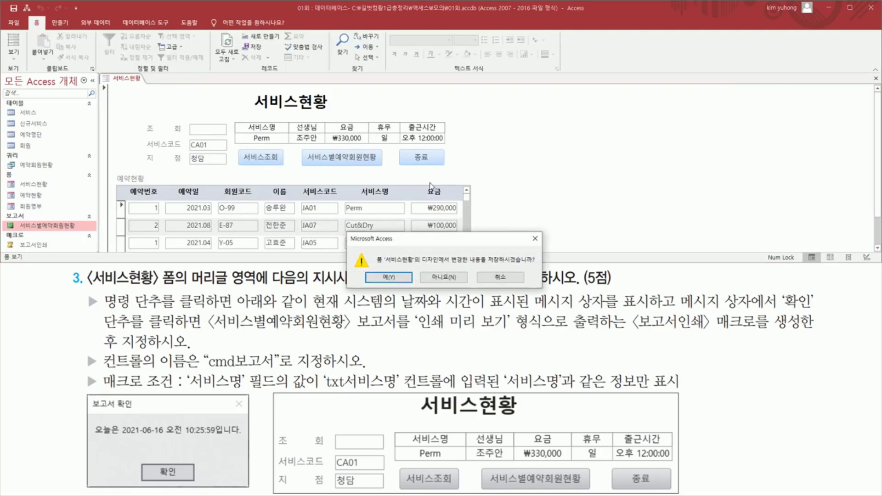
left_click(389, 278)
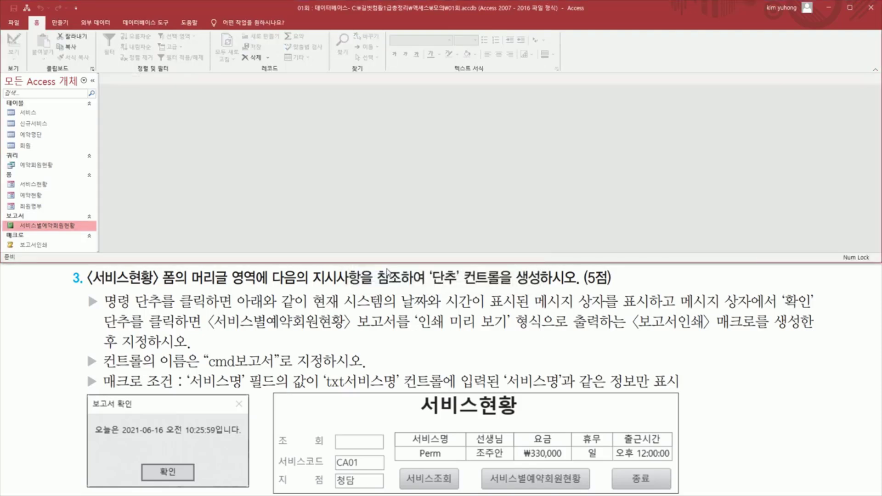